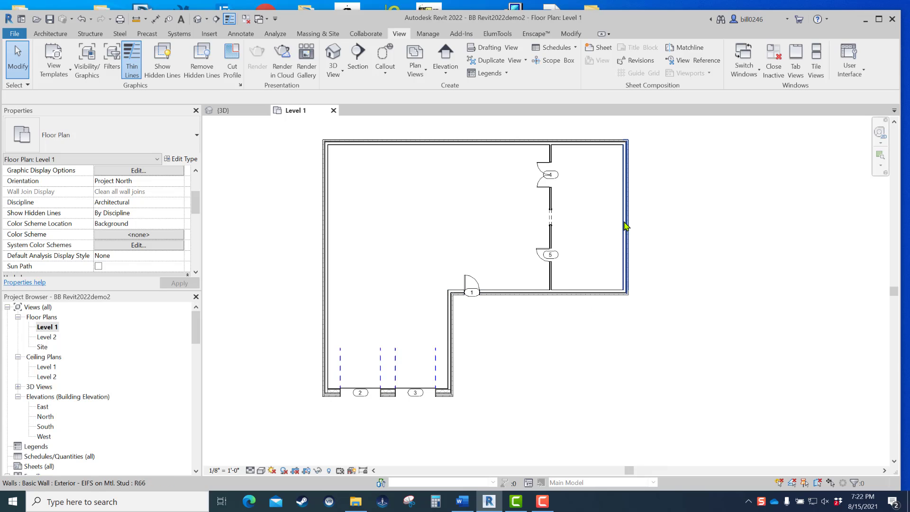
pyautogui.click(626, 280)
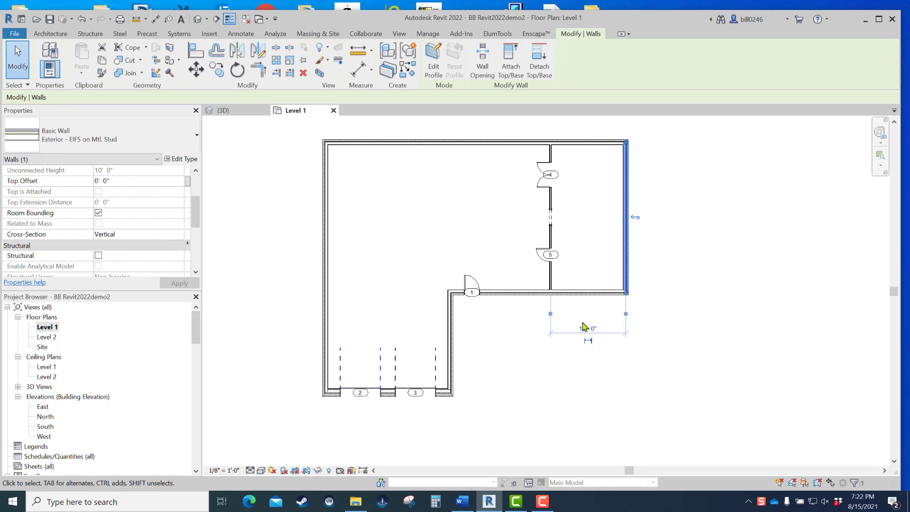
pyautogui.click(569, 364)
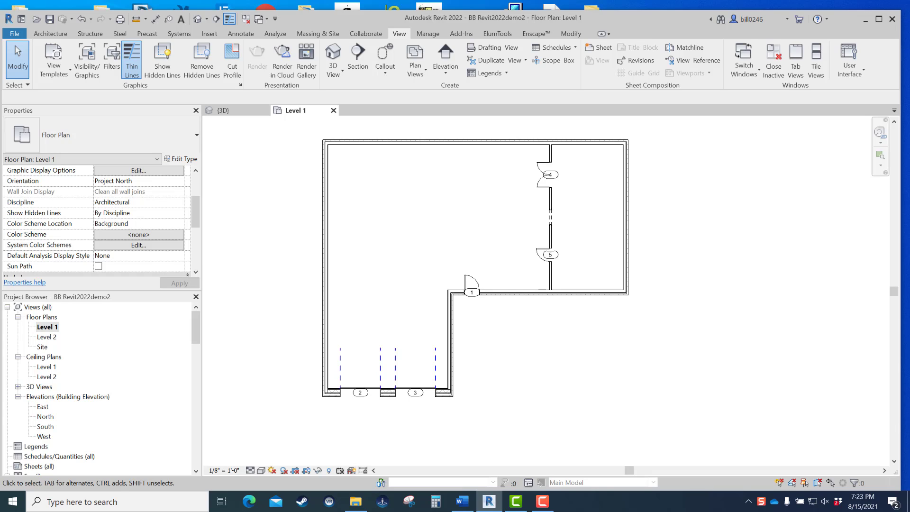
# Switch to the 2022RevitBook document in Word, read which window families and sizes to load, and clear it off the floor plan.
pyautogui.click(463, 501)
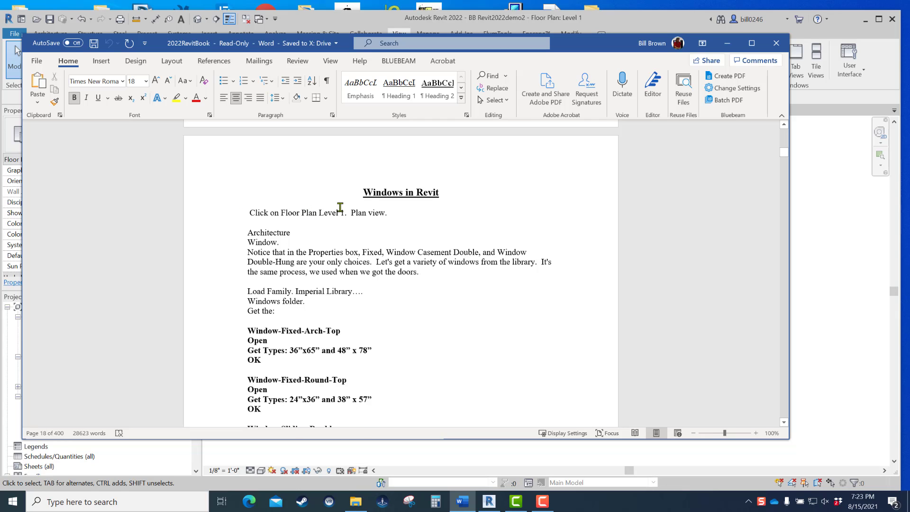
pyautogui.scroll(-1, 341, 204)
pyautogui.scroll(-4, 334, 323)
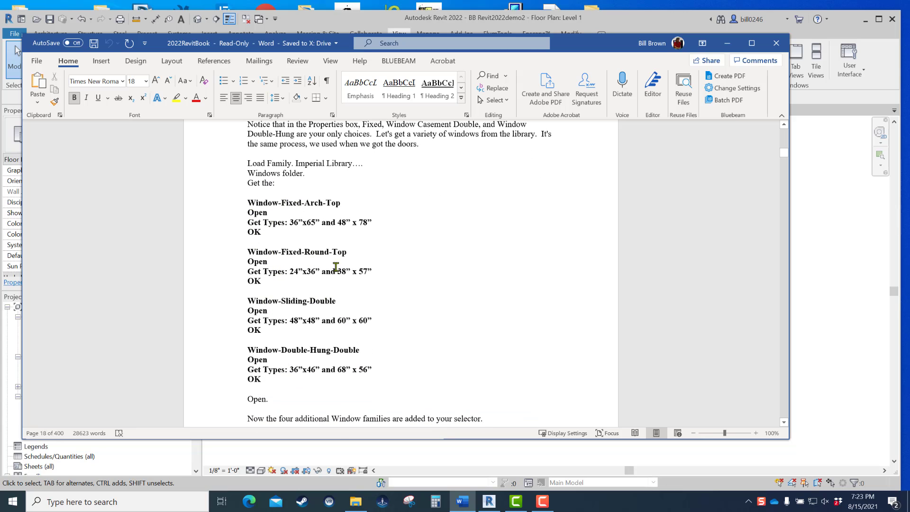
pyautogui.scroll(3, 365, 246)
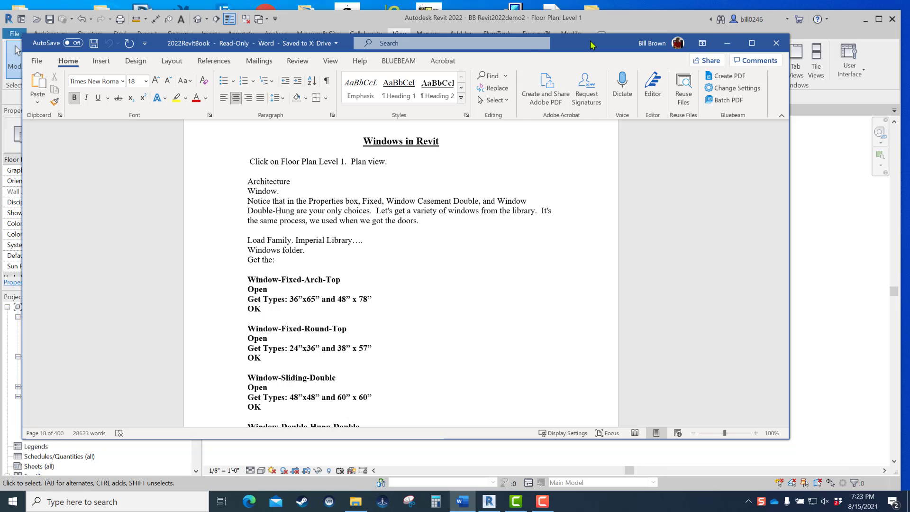
pyautogui.moveTo(595, 45); pyautogui.dragTo(909, 95)
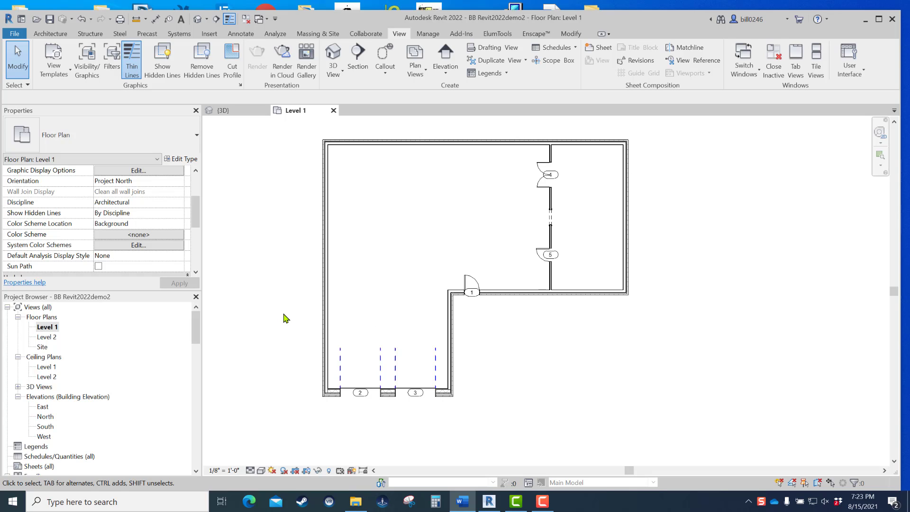
# Start the Window tool and review the window families and sizes already available in the project.
pyautogui.click(45, 34)
pyautogui.click(92, 71)
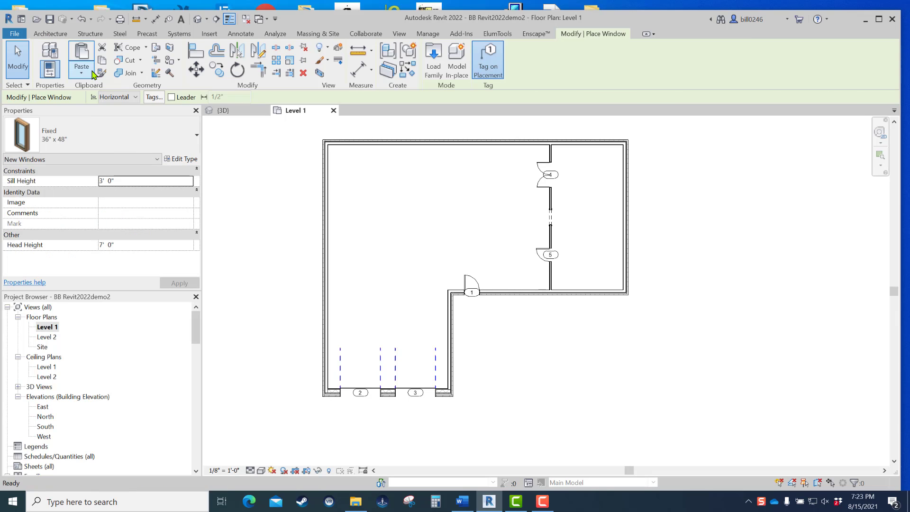
pyautogui.click(110, 136)
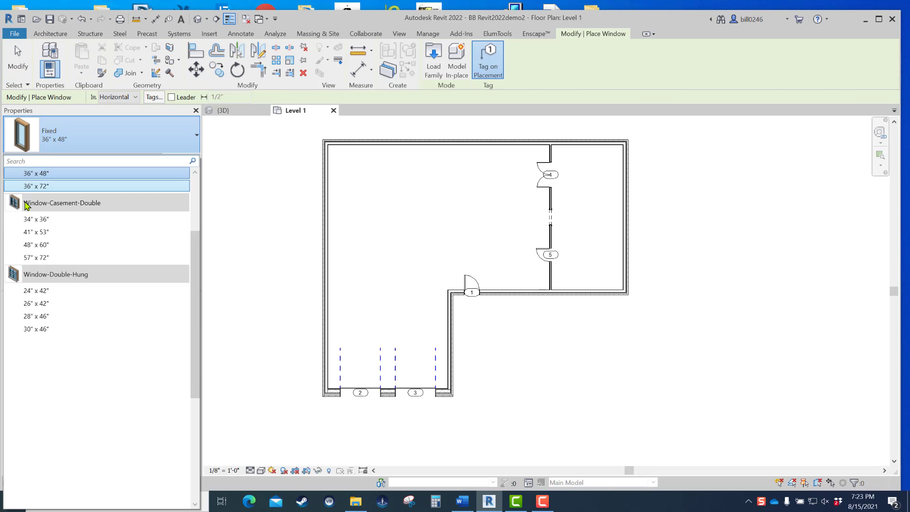
pyautogui.moveTo(194, 244); pyautogui.dragTo(195, 186)
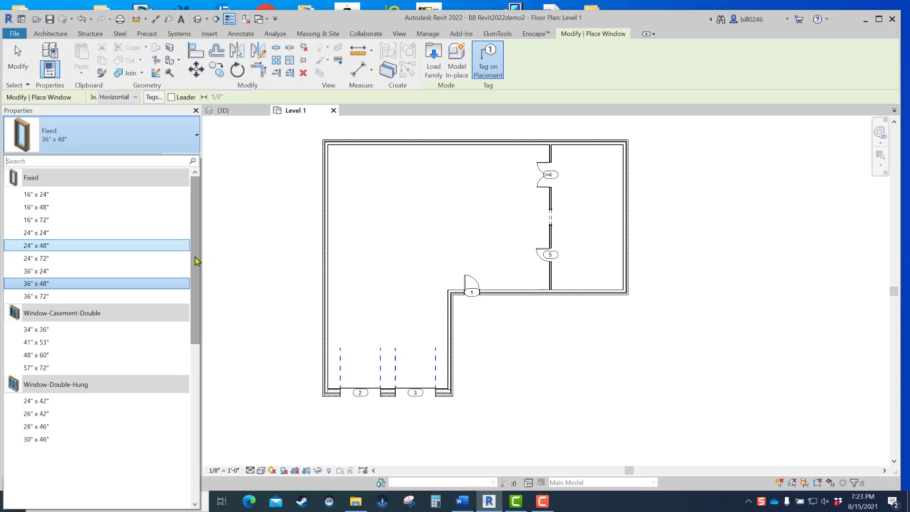
pyautogui.scroll(-4, 195, 260)
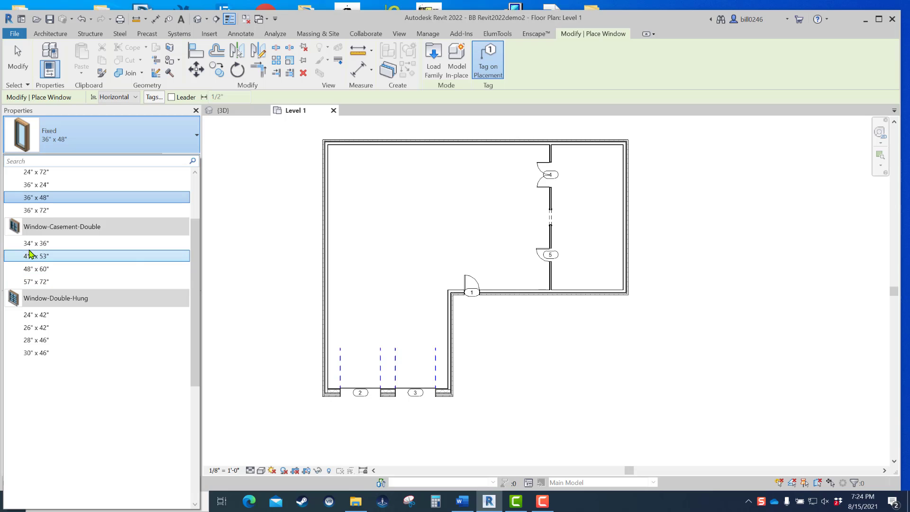
pyautogui.moveTo(37, 259)
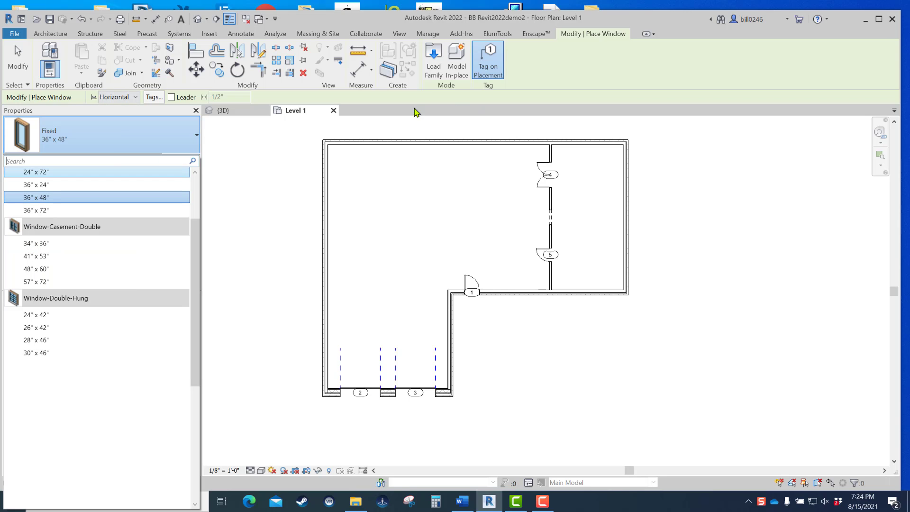
# Start loading a family and browse to the Windows folder of the Imperial Library.
pyautogui.click(434, 70)
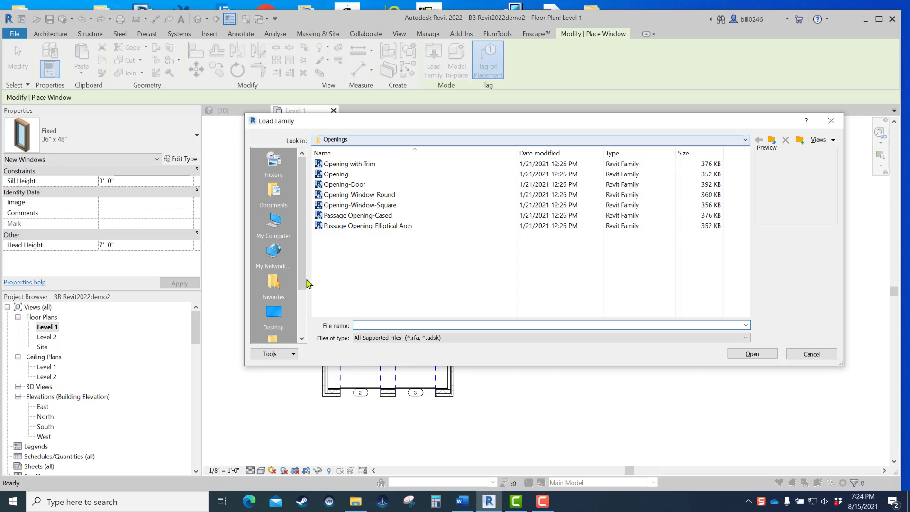
pyautogui.scroll(-2, 299, 291)
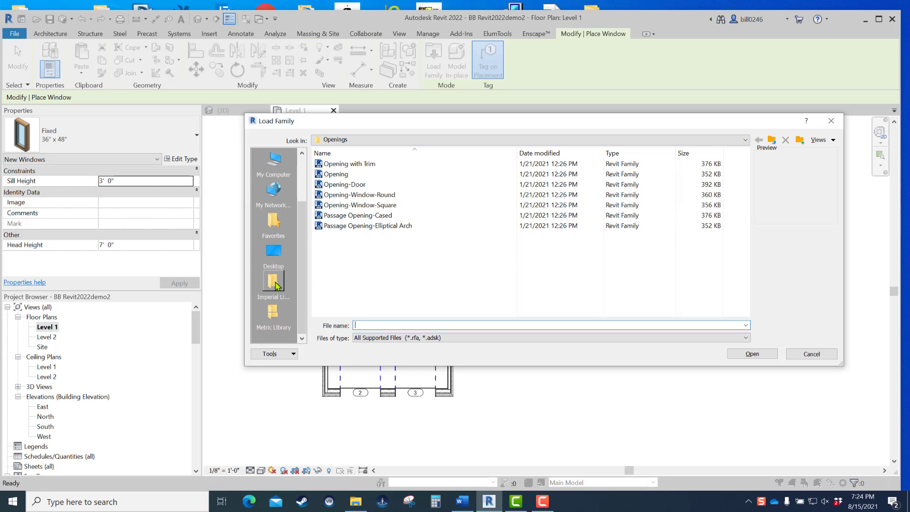
pyautogui.click(276, 285)
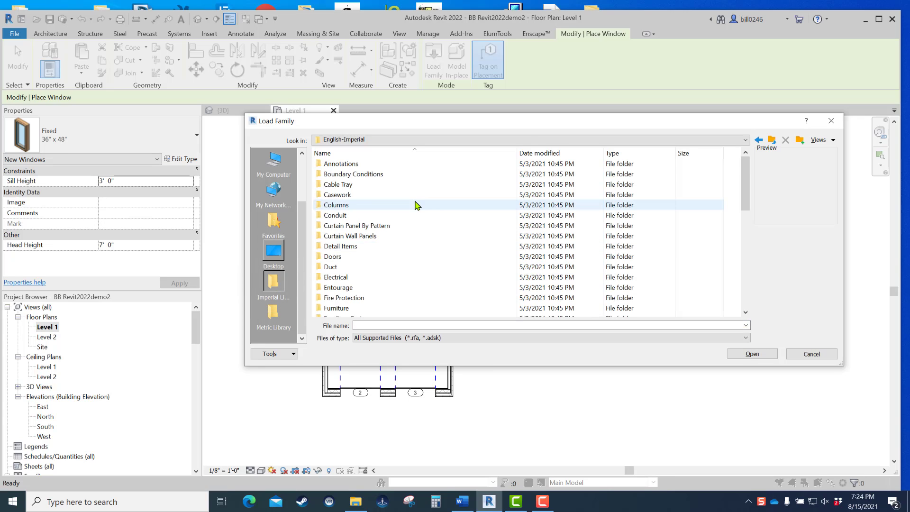
pyautogui.scroll(-10, 415, 205)
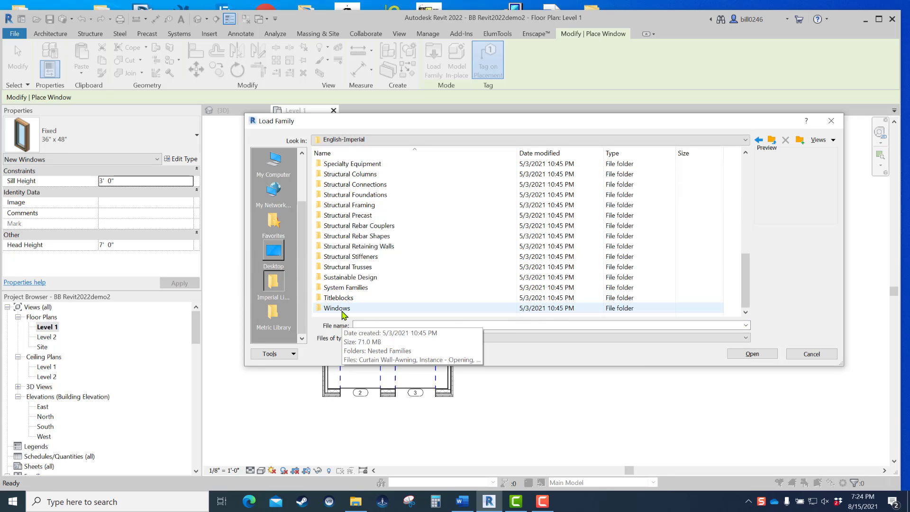
pyautogui.doubleClick(343, 309)
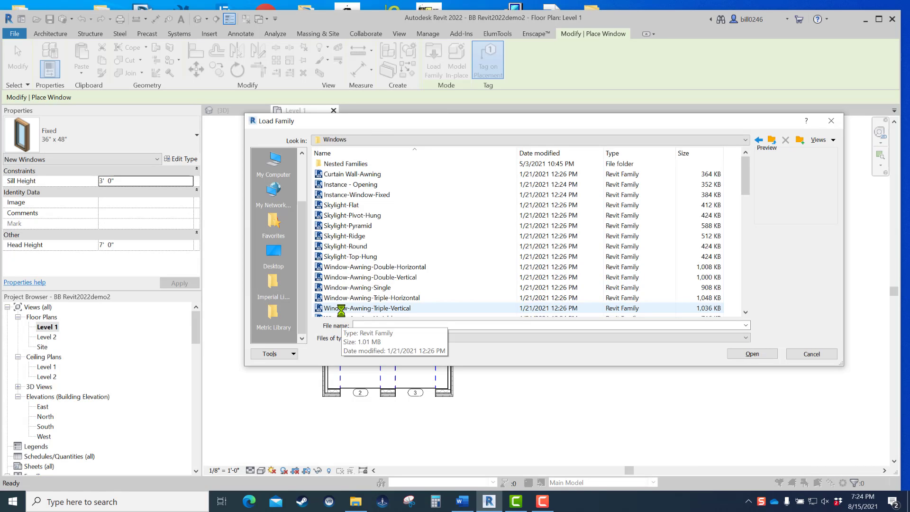
# Load the Window-Fixed-Arch-Top family with the 36" x 65" and 48" x 78" types.
pyautogui.scroll(-5, 433, 251)
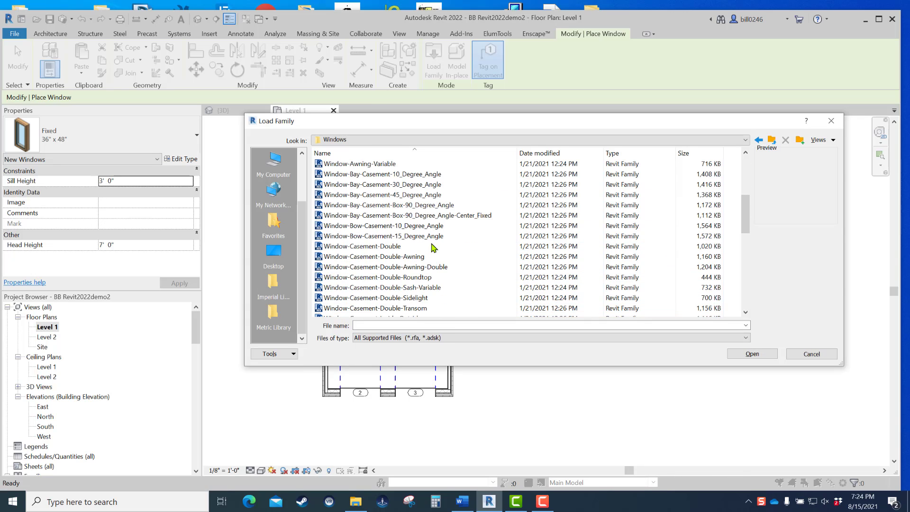
pyautogui.scroll(-7, 432, 246)
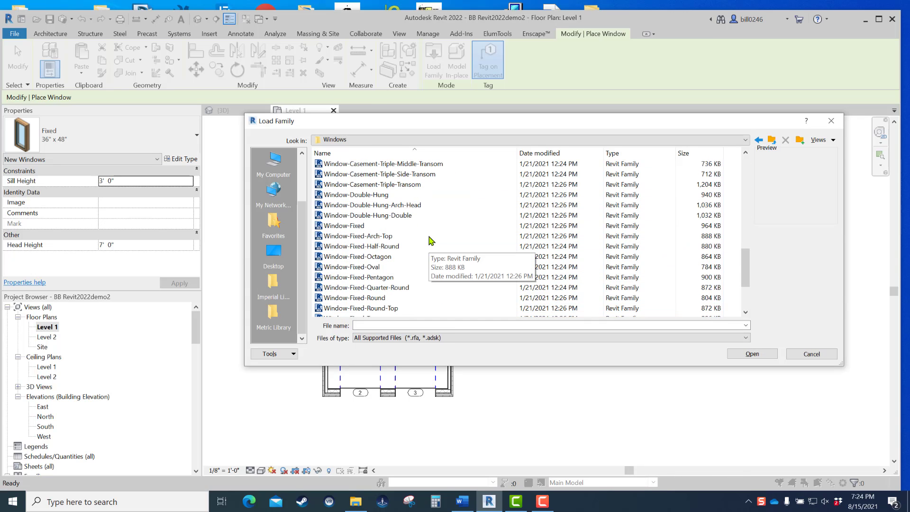
pyautogui.scroll(-2, 429, 241)
pyautogui.scroll(-1, 431, 241)
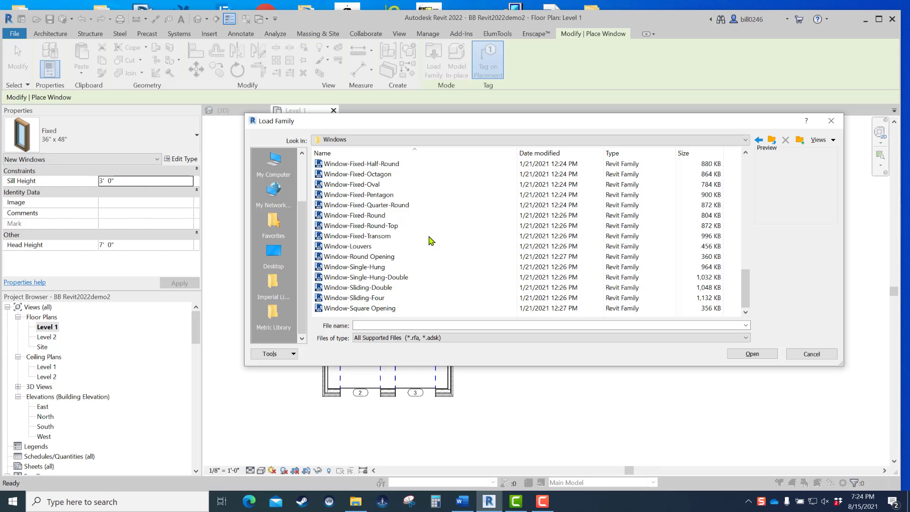
pyautogui.scroll(3, 431, 241)
pyautogui.click(386, 247)
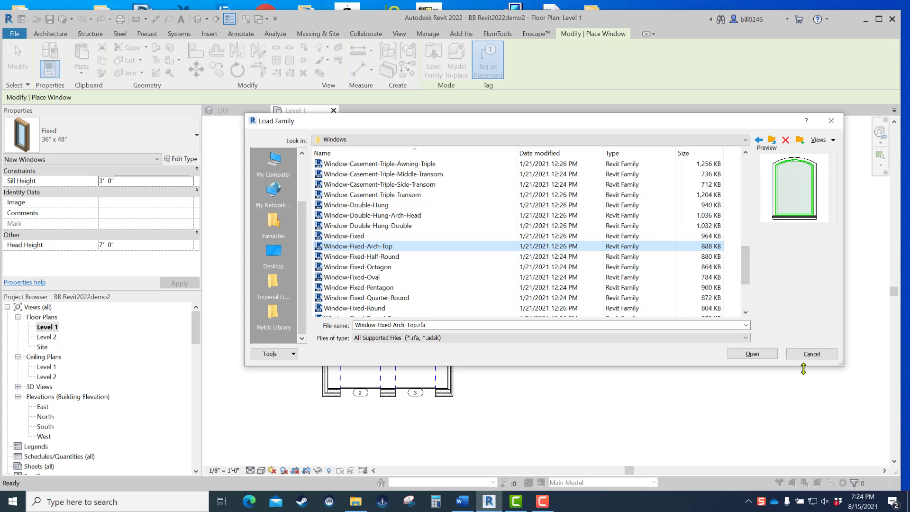
pyautogui.click(753, 354)
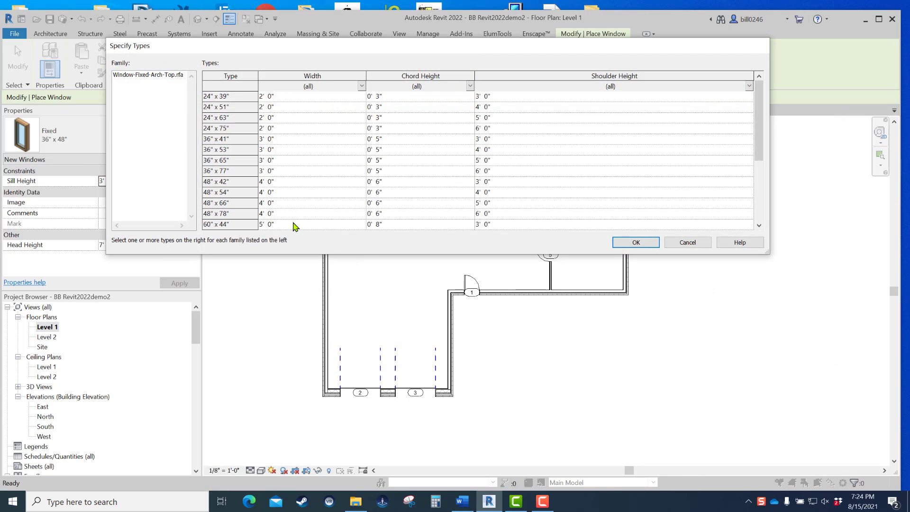
pyautogui.click(234, 160)
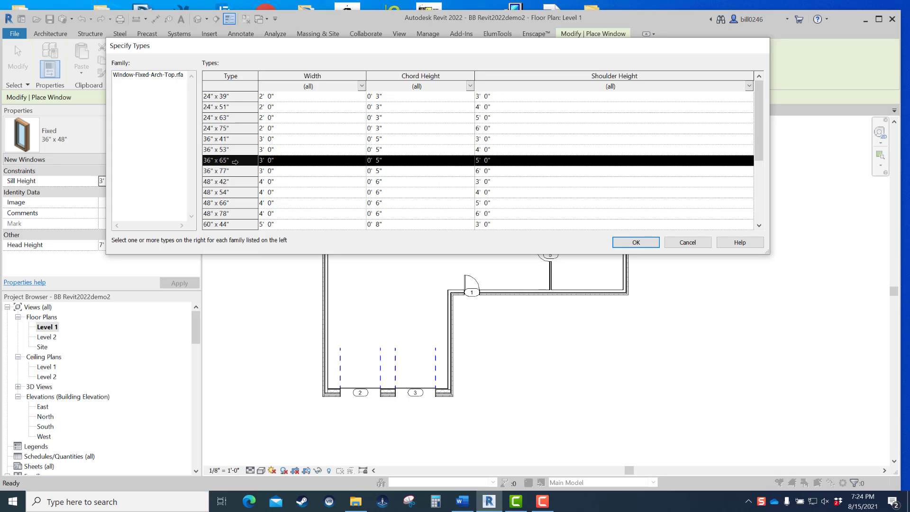
pyautogui.keyDown('ctrl'); pyautogui.click(237, 215); pyautogui.keyUp('ctrl')
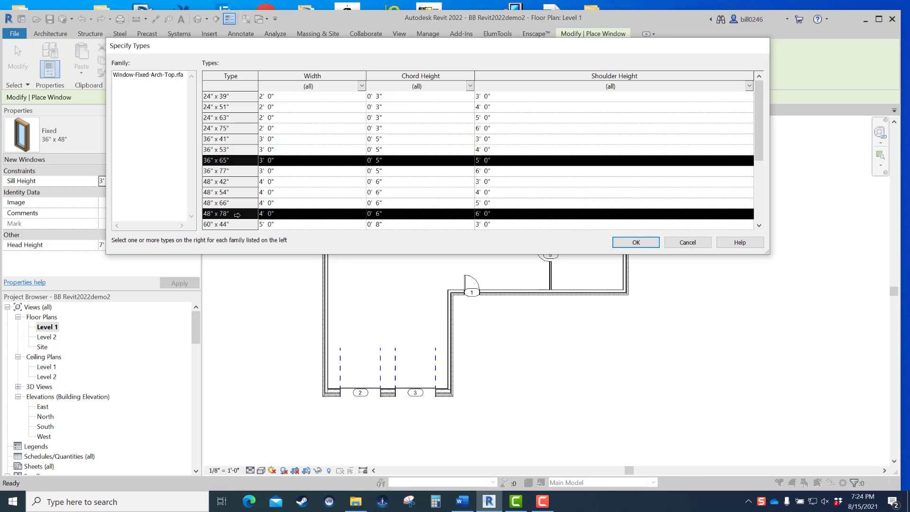
pyautogui.click(637, 243)
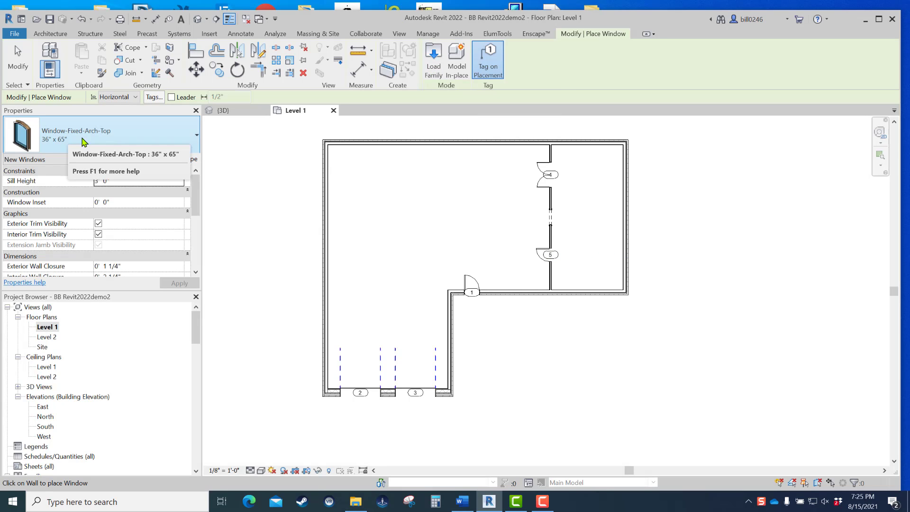
# Load the Window-Fixed-Round-Top family from the Windows folder with only the 24" x 36" and 38" x 57" types.
pyautogui.click(431, 75)
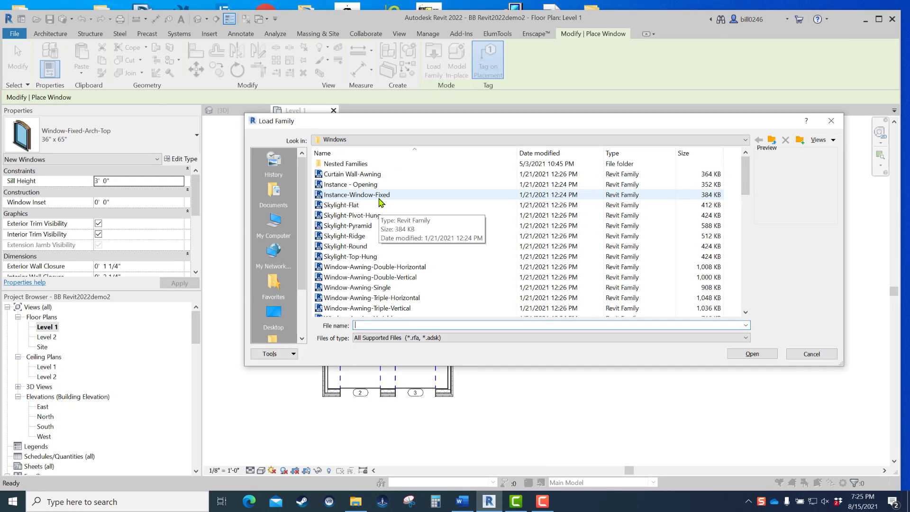
pyautogui.scroll(-12, 379, 203)
pyautogui.scroll(-4, 379, 203)
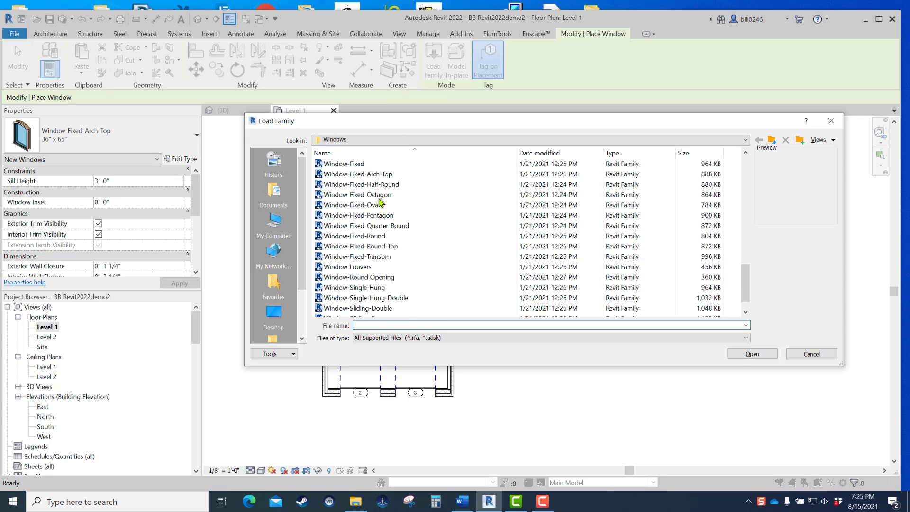
pyautogui.click(368, 248)
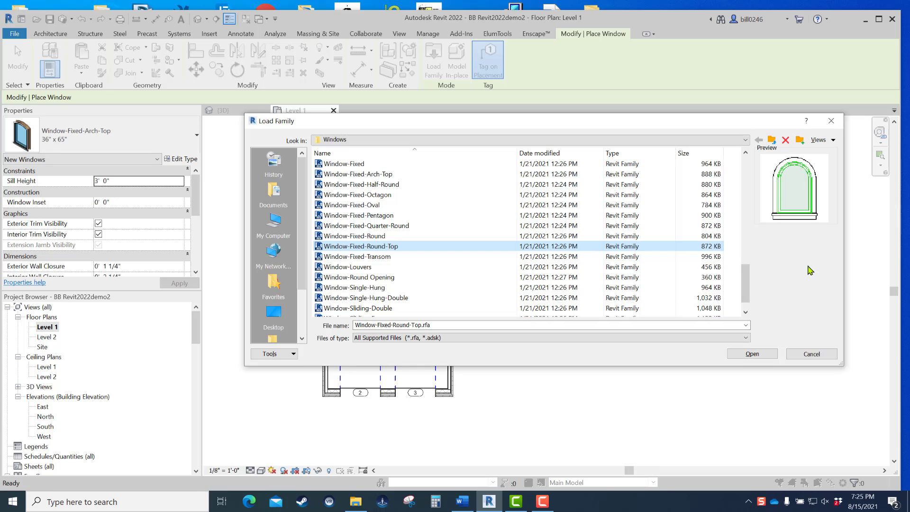
pyautogui.click(751, 355)
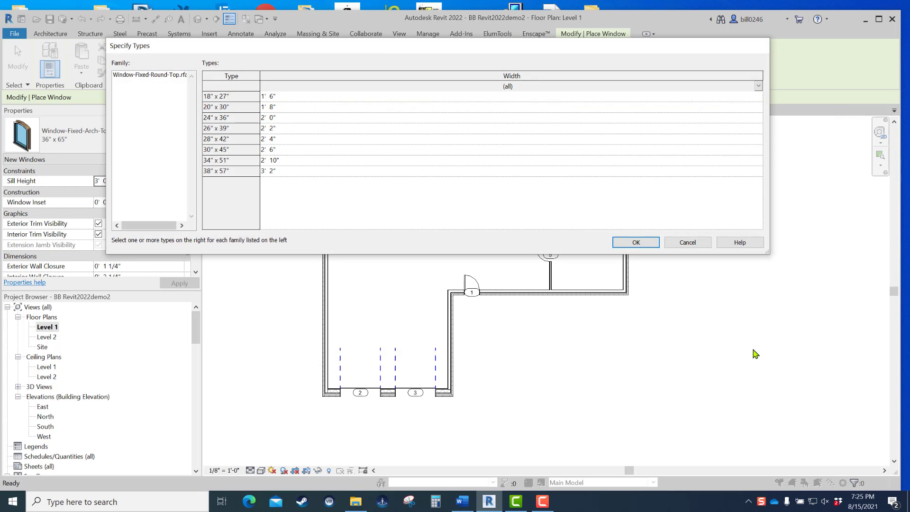
pyautogui.click(227, 118)
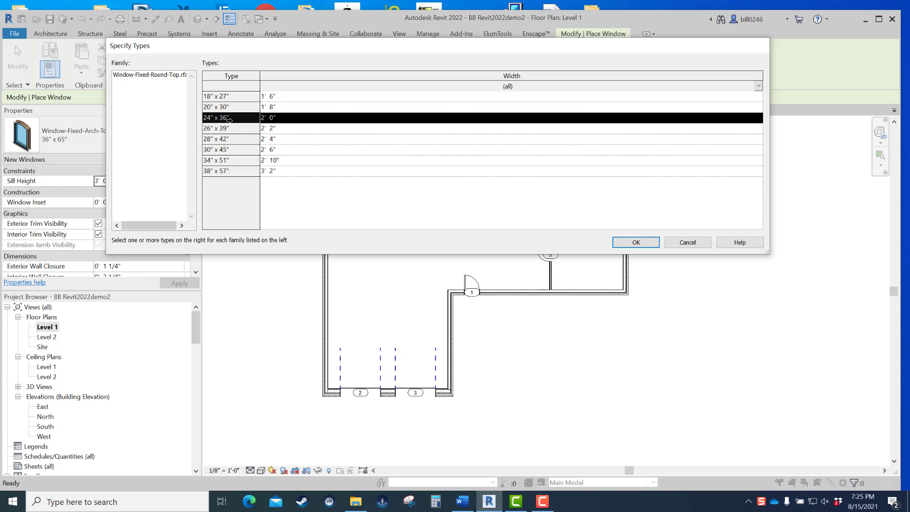
pyautogui.keyDown('shift'); pyautogui.click(225, 171); pyautogui.keyUp('shift')
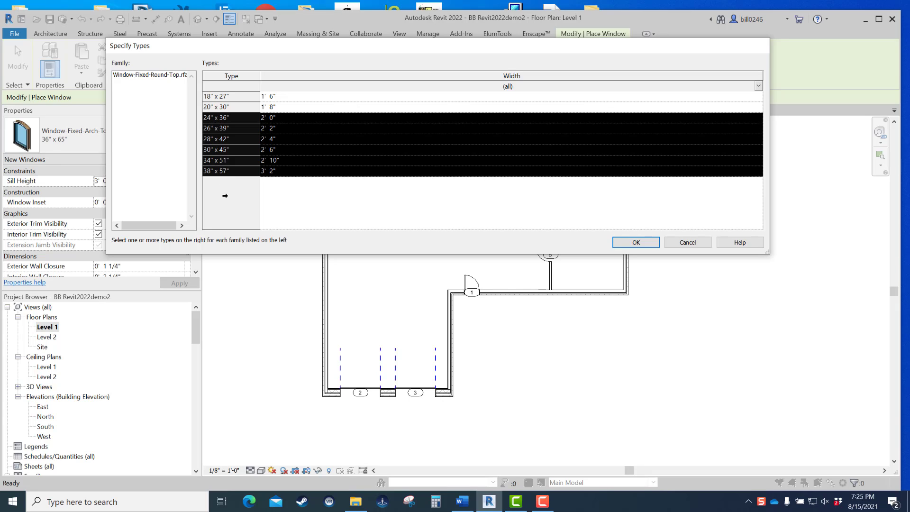
pyautogui.click(233, 119)
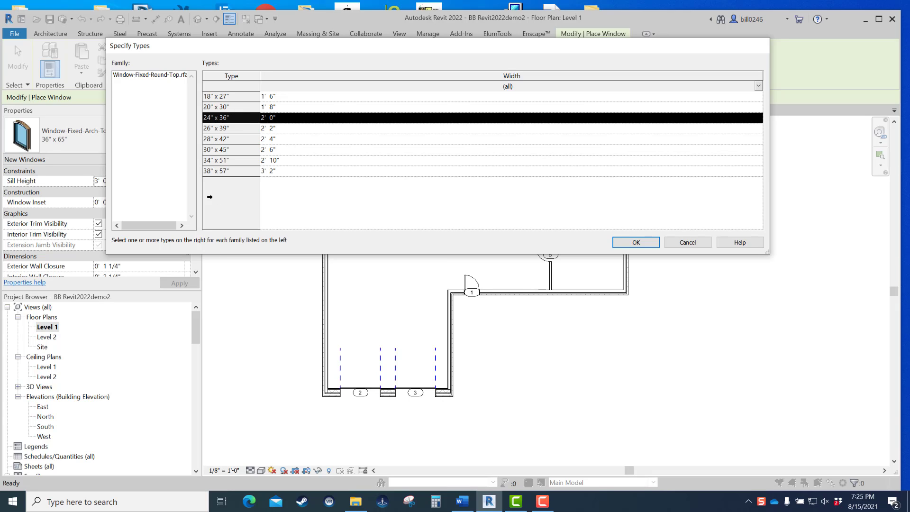
pyautogui.keyDown('ctrl'); pyautogui.click(237, 171); pyautogui.keyUp('ctrl')
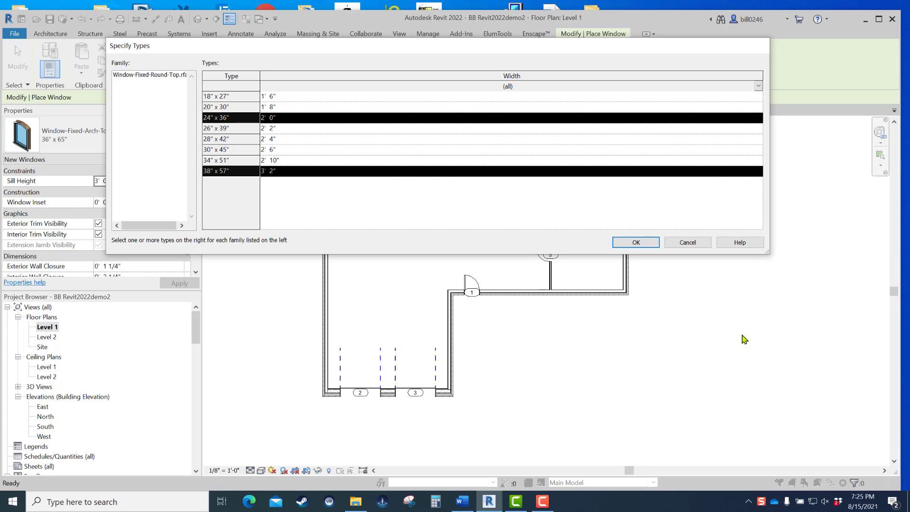
pyautogui.click(619, 242)
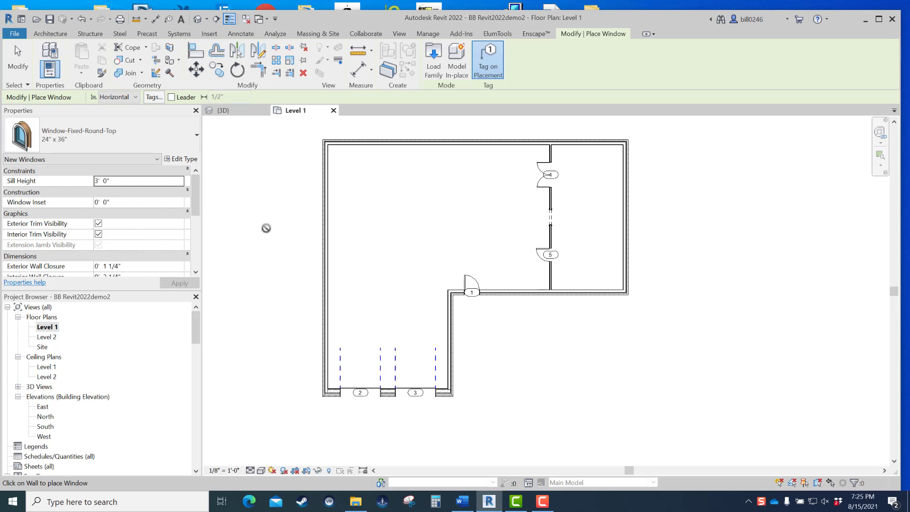
# Load the Window-Sliding-Double family from the Windows folder with only the 48" x 48" and 60" x 60" types.
pyautogui.click(433, 70)
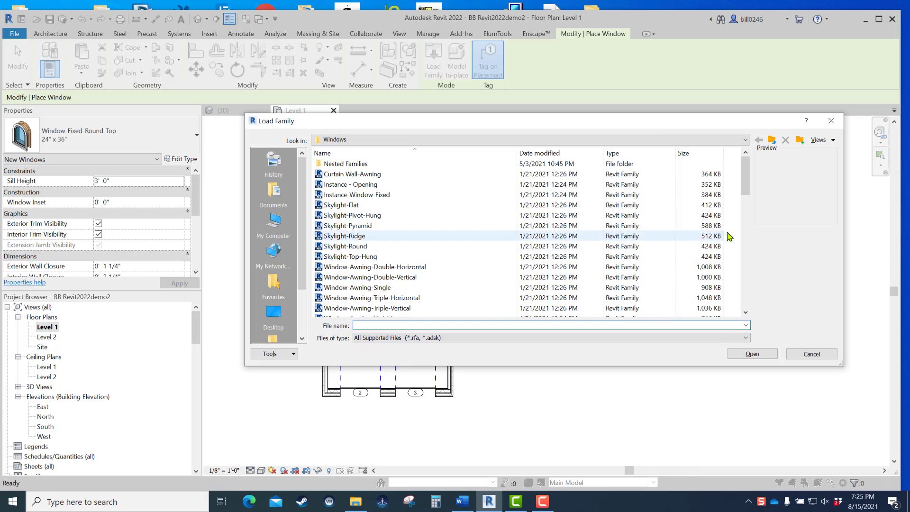
pyautogui.moveTo(746, 184); pyautogui.dragTo(304, 427)
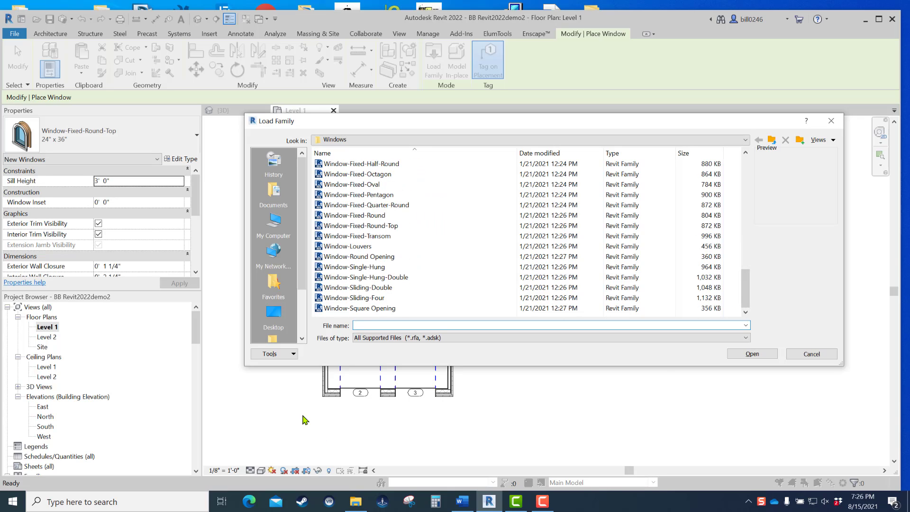
pyautogui.click(373, 287)
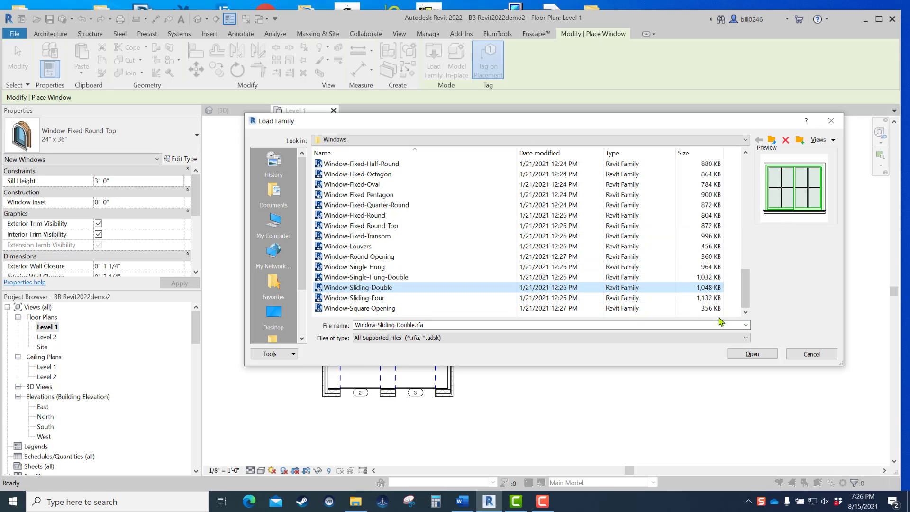
pyautogui.click(741, 357)
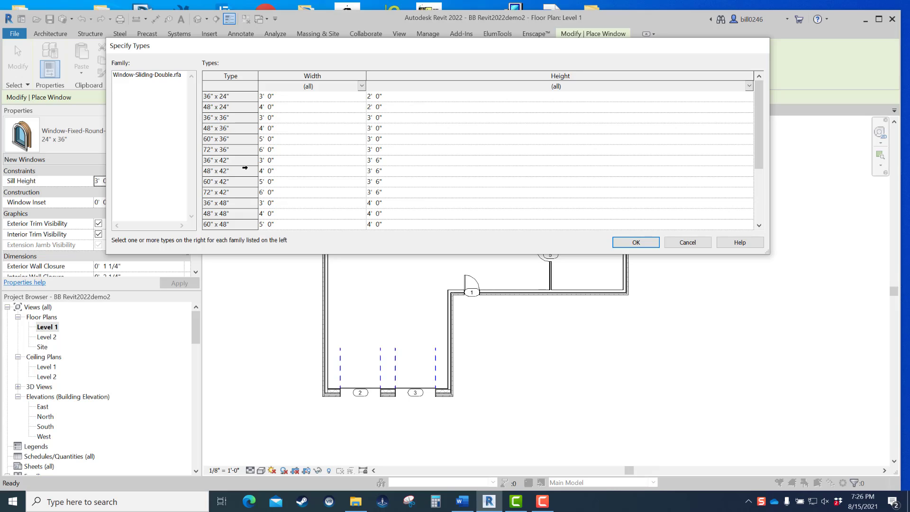
pyautogui.click(228, 216)
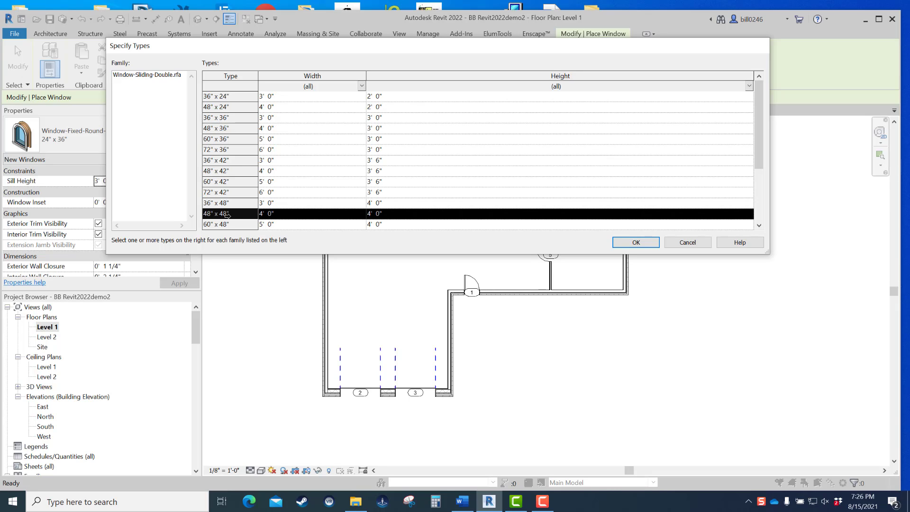
pyautogui.scroll(-2, 229, 204)
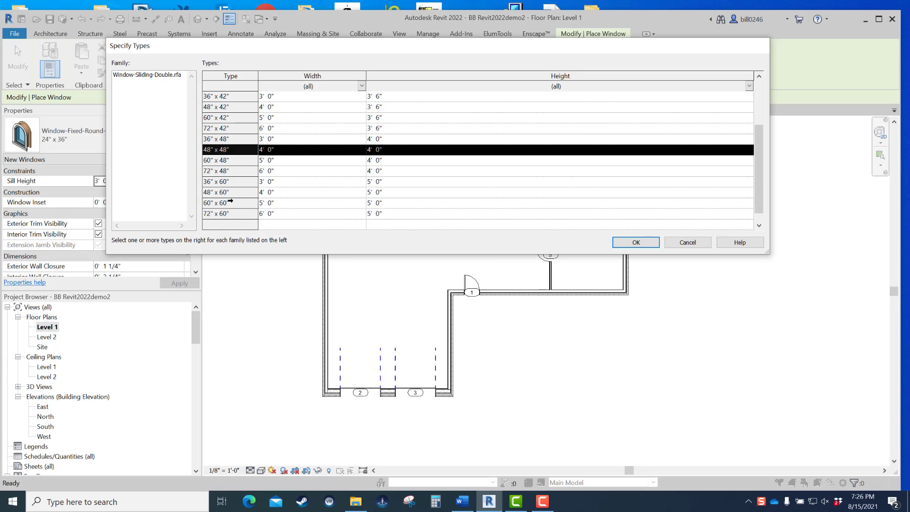
pyautogui.keyDown('ctrl'); pyautogui.click(228, 202); pyautogui.keyUp('ctrl')
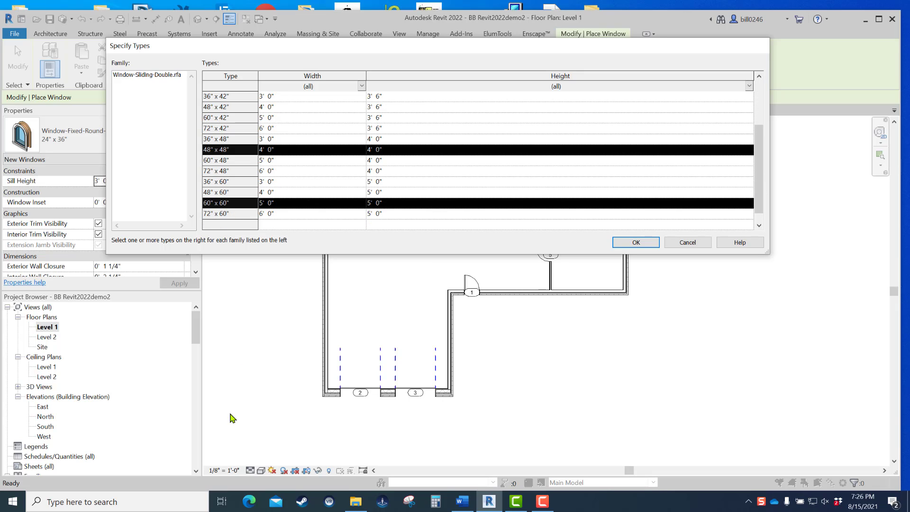
pyautogui.click(636, 242)
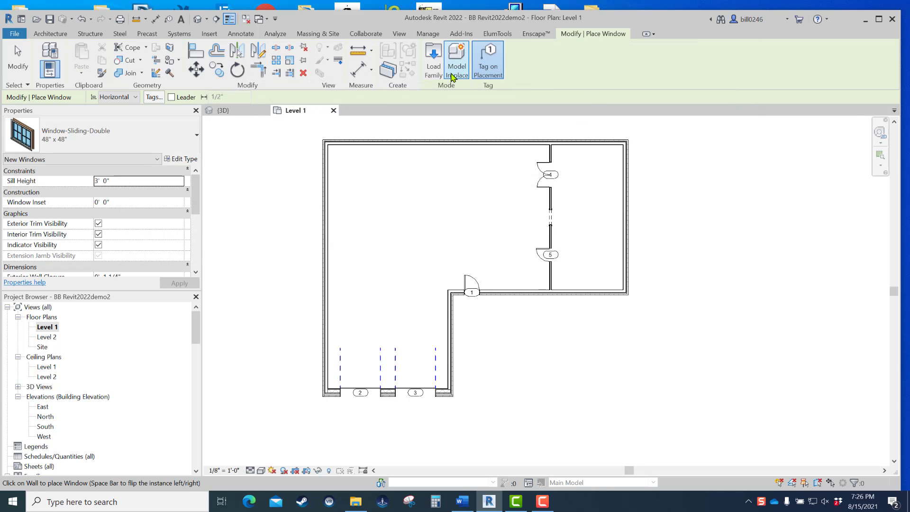
# Load the Window-Double-Hung-Double family from the Windows folder with the 36" x 46" and 68" x 56" types.
pyautogui.click(433, 59)
pyautogui.scroll(-12, 406, 214)
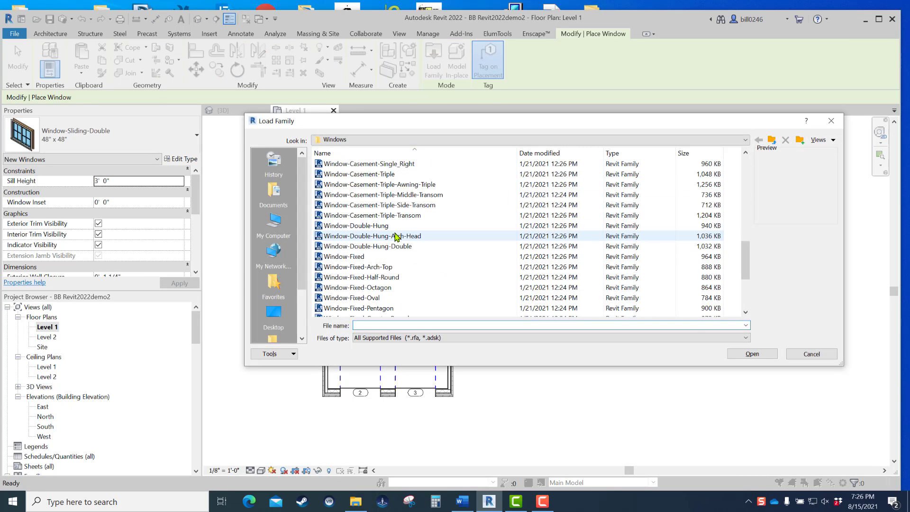
pyautogui.click(401, 251)
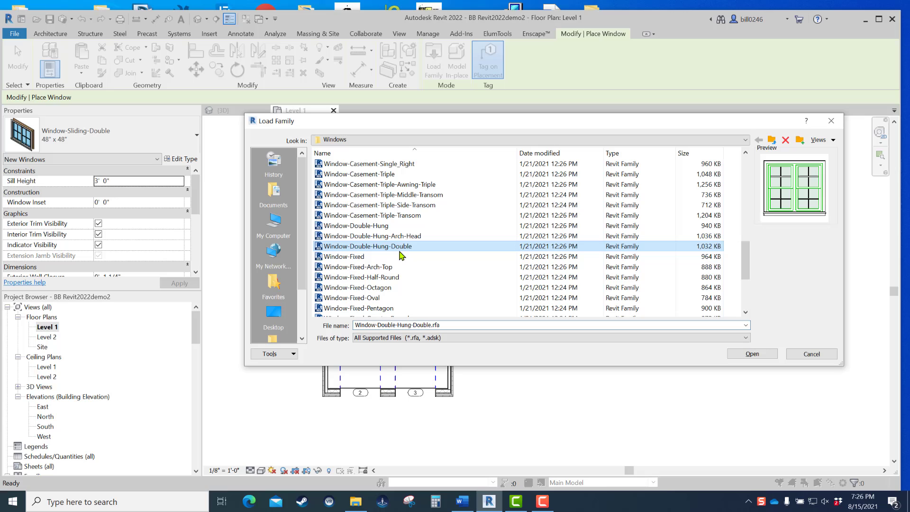
pyautogui.click(748, 355)
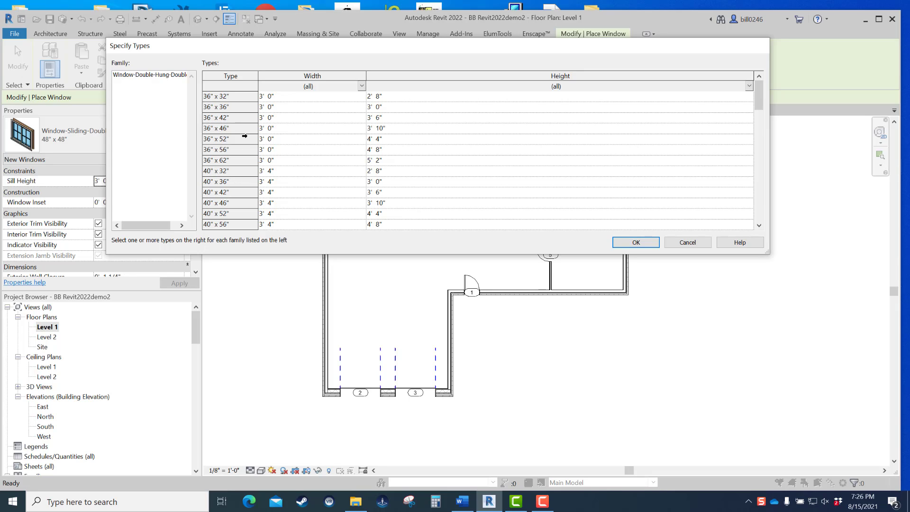
pyautogui.click(227, 128)
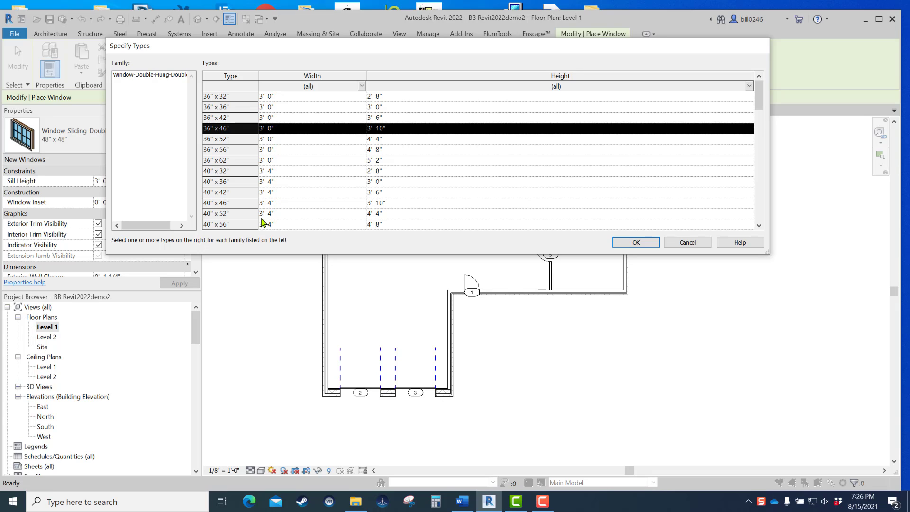
pyautogui.scroll(-14, 256, 194)
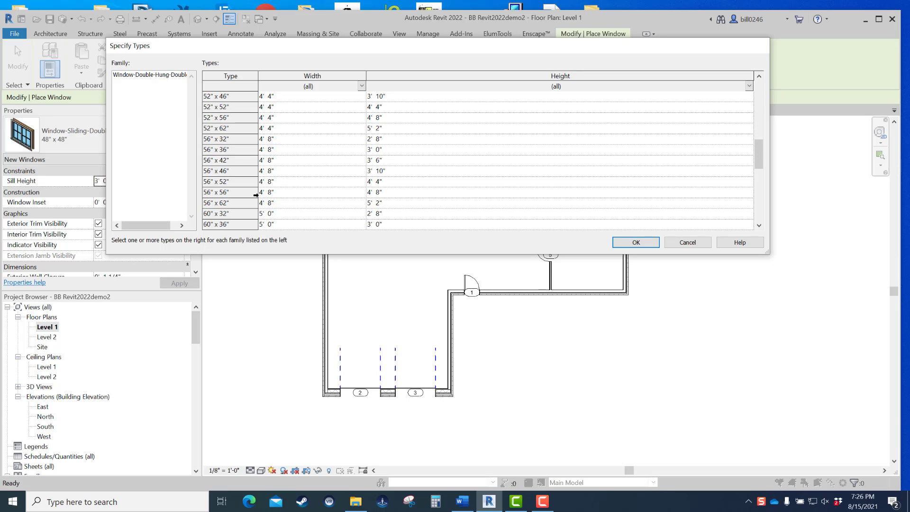
pyautogui.scroll(-2, 256, 195)
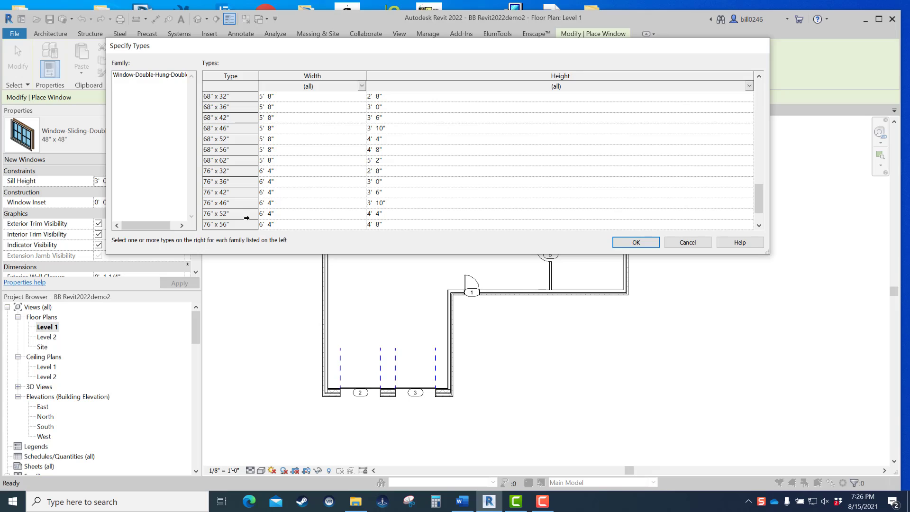
pyautogui.click(233, 150)
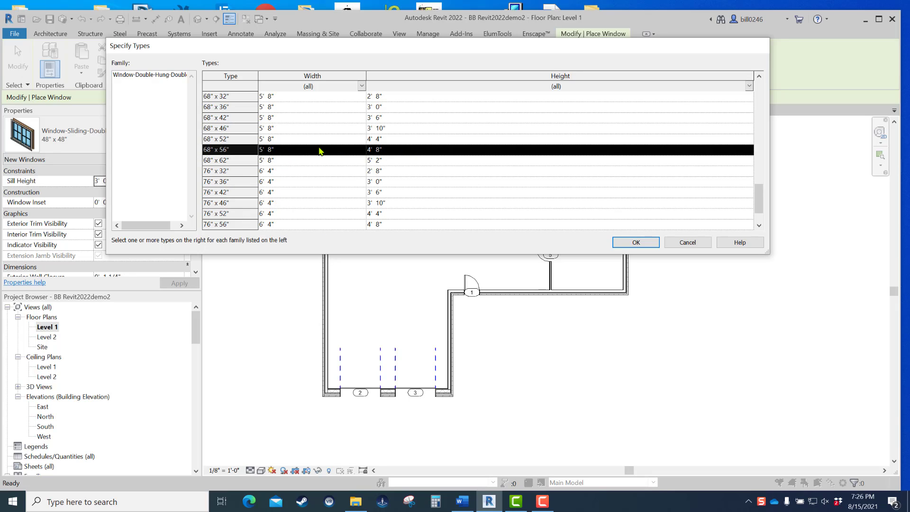
pyautogui.click(657, 242)
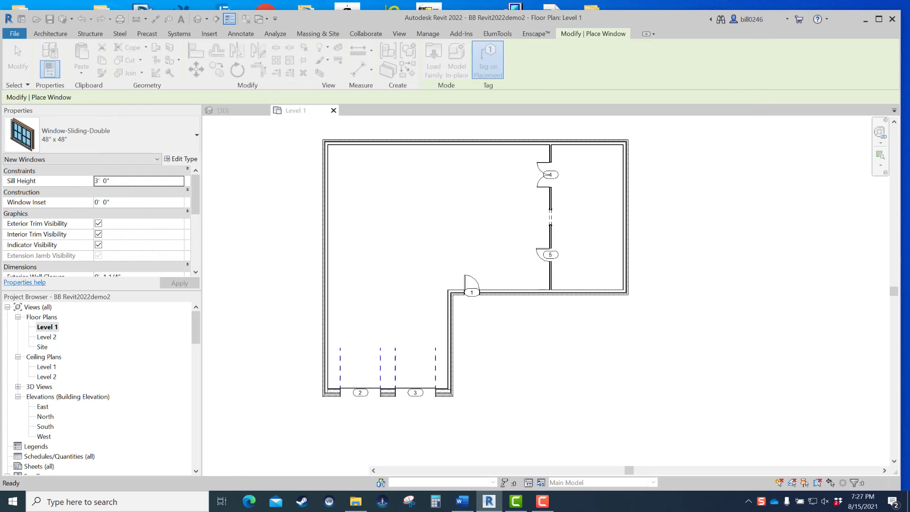
# Review the window types loaded in the project and choose Window-Double-Hung 28" x 46" for placement.
pyautogui.click(108, 145)
pyautogui.moveTo(196, 281); pyautogui.dragTo(195, 229)
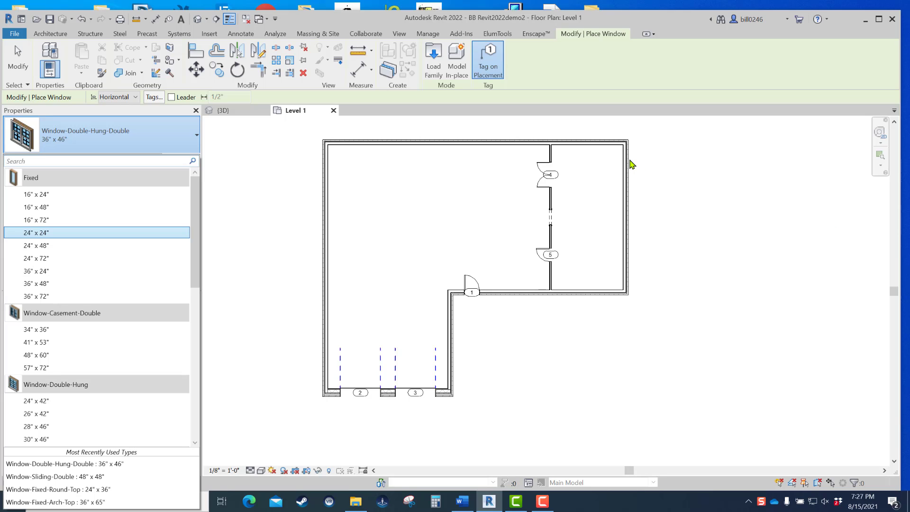
pyautogui.click(624, 217)
pyautogui.scroll(-3, 193, 234)
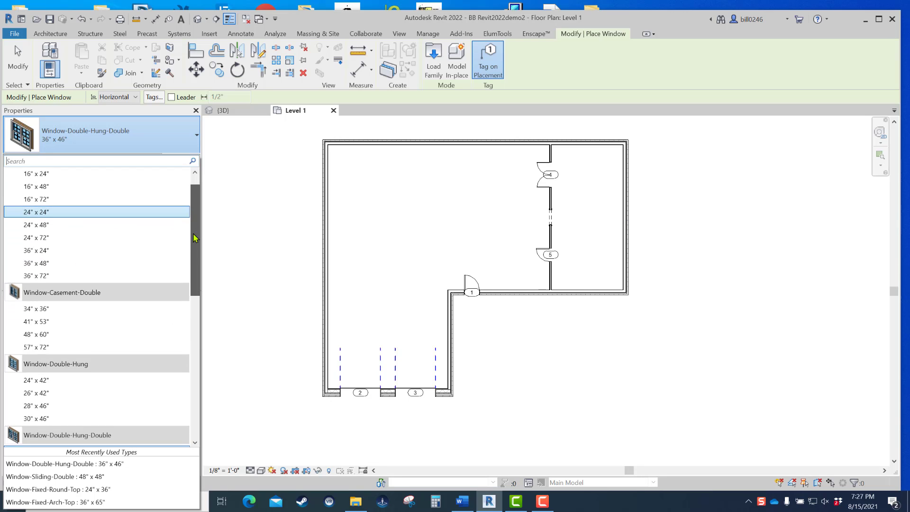
pyautogui.scroll(-3, 195, 246)
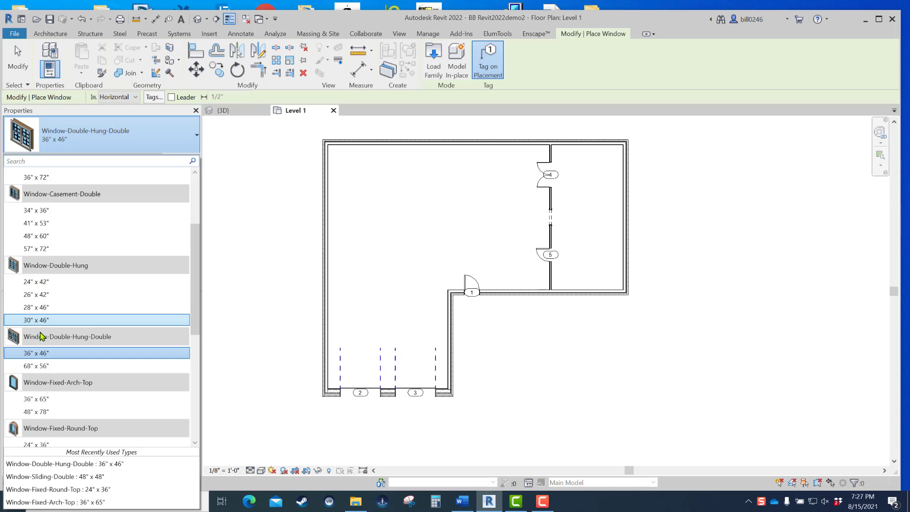
pyautogui.click(42, 308)
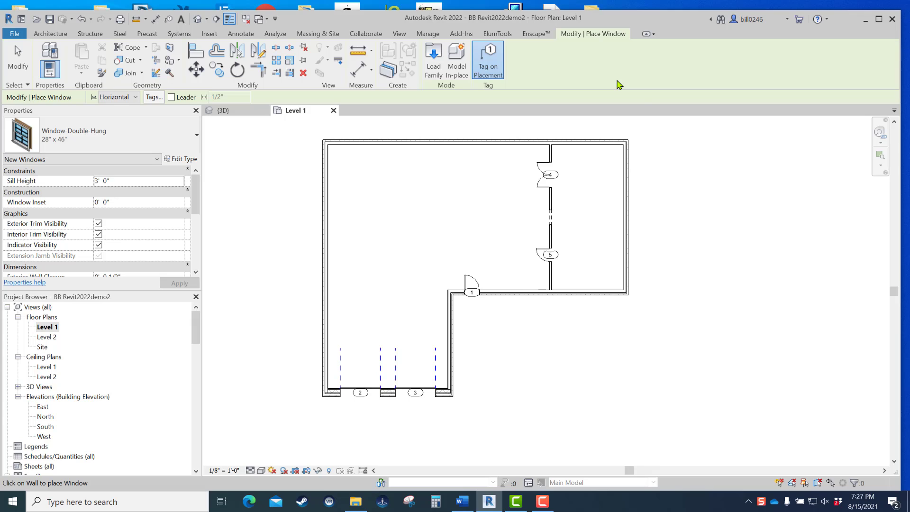
# Place three double-hung windows along the east exterior wall, the southernmost about 6' - 1 1/2" from the corner, and end the placement.
pyautogui.click(628, 169)
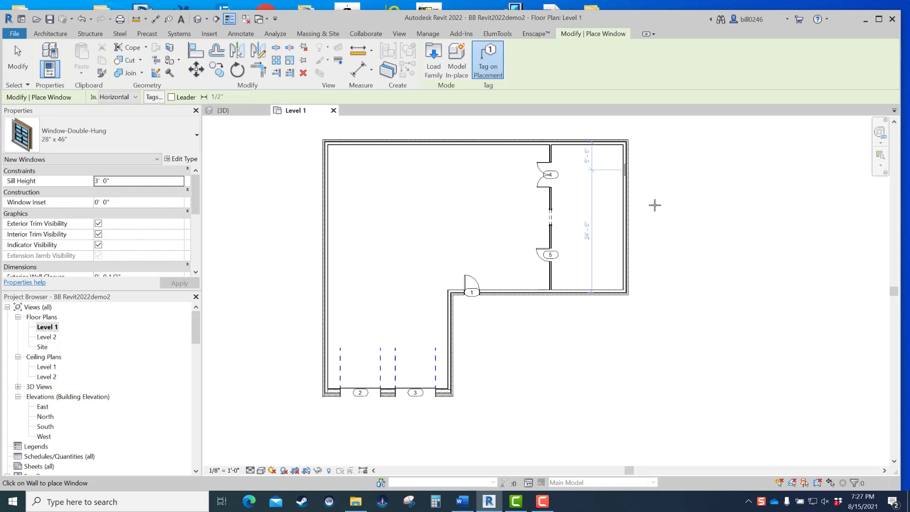
pyautogui.click(627, 235)
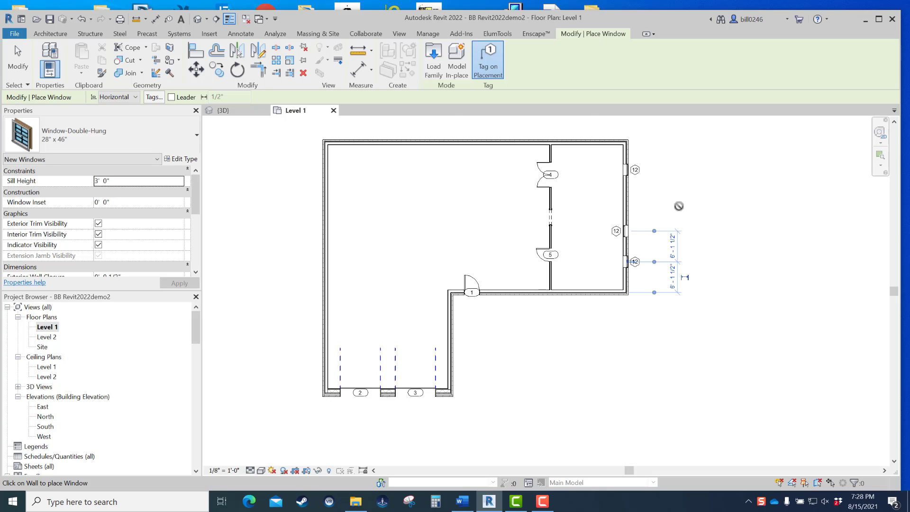
pyautogui.scroll(3, 677, 206)
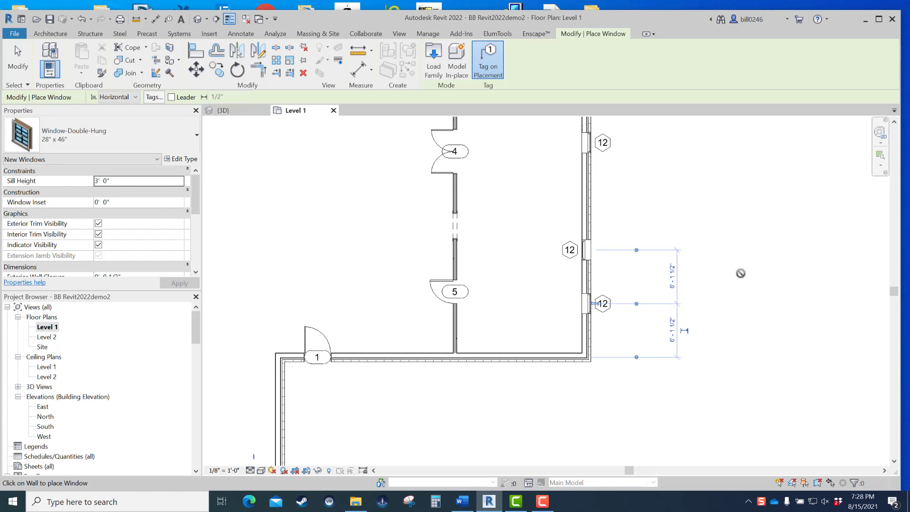
pyautogui.press('Escape')
pyautogui.press('Escape')
# Flip the middle east-wall window to face the exterior and move its tag outside the wall, in line with the other tags.
pyautogui.scroll(2, 584, 258)
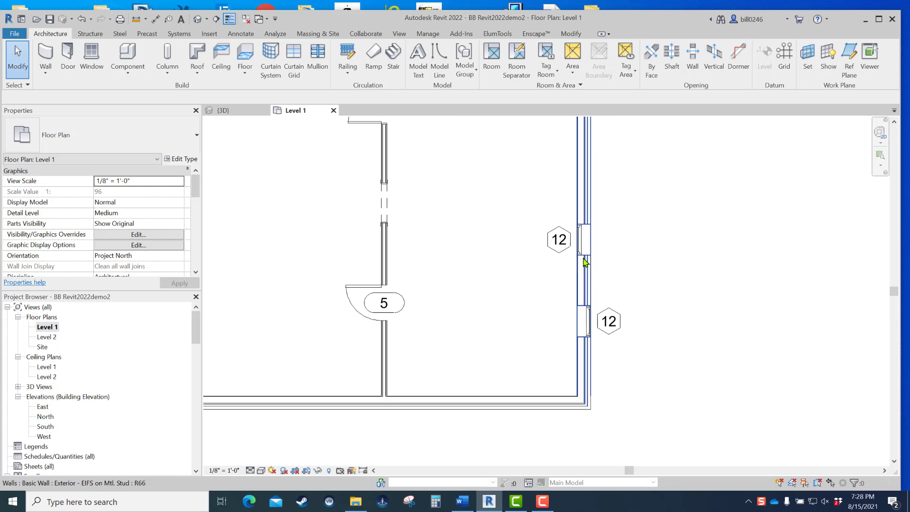
pyautogui.click(579, 245)
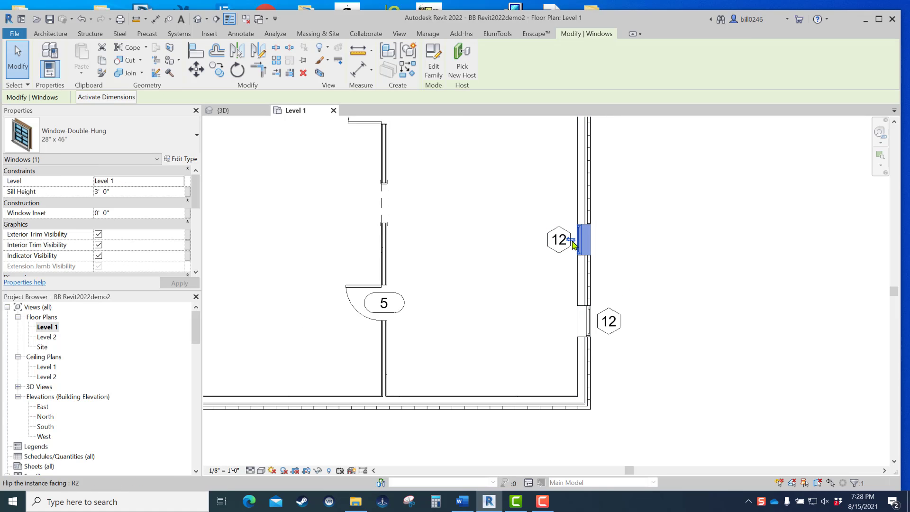
pyautogui.click(574, 242)
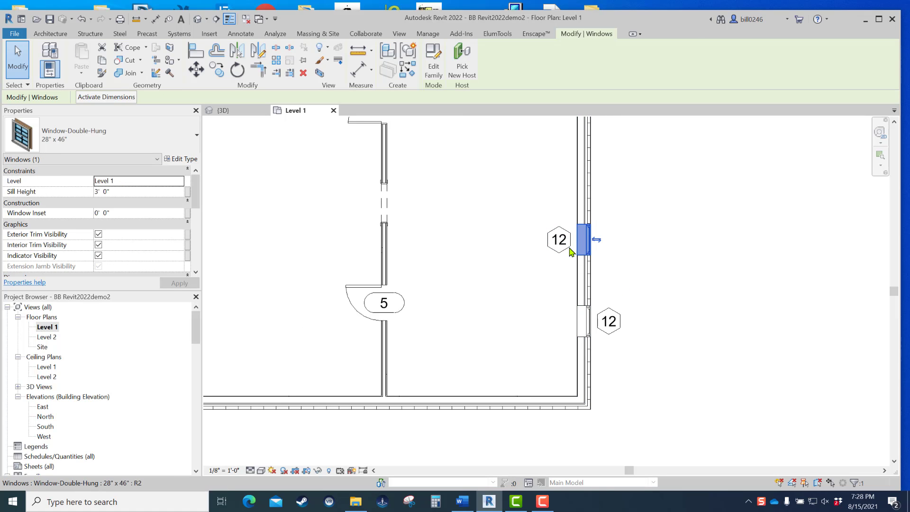
pyautogui.moveTo(568, 248); pyautogui.dragTo(625, 248)
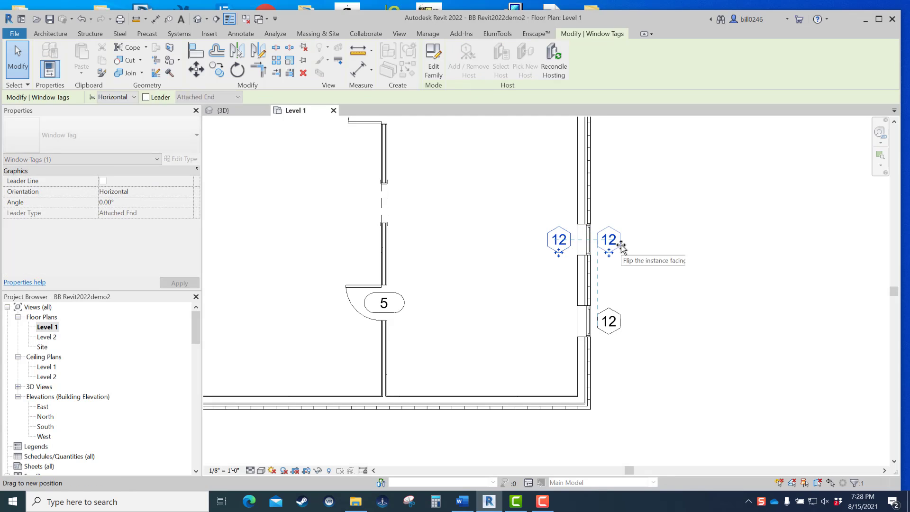
pyautogui.click(610, 327)
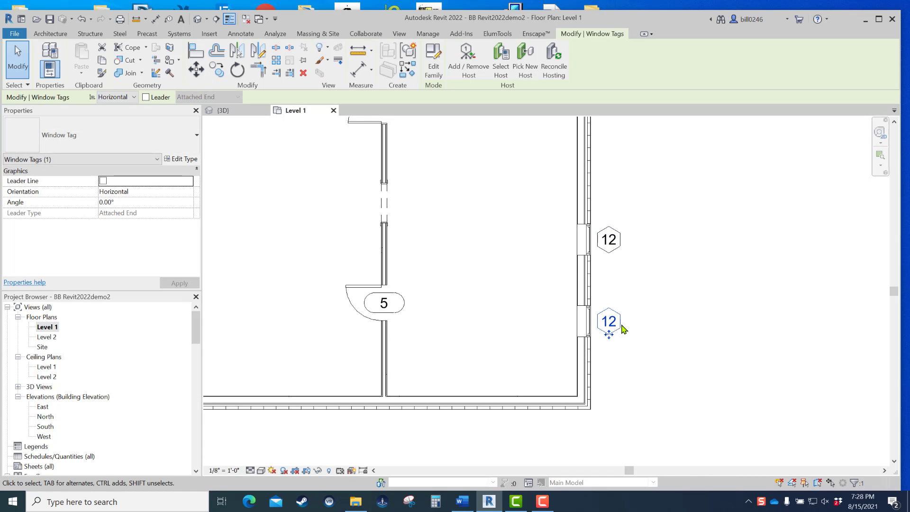
pyautogui.keyDown('ctrl'); pyautogui.scroll(3, 584, 319); pyautogui.keyUp('ctrl')
pyautogui.scroll(-2, 562, 318)
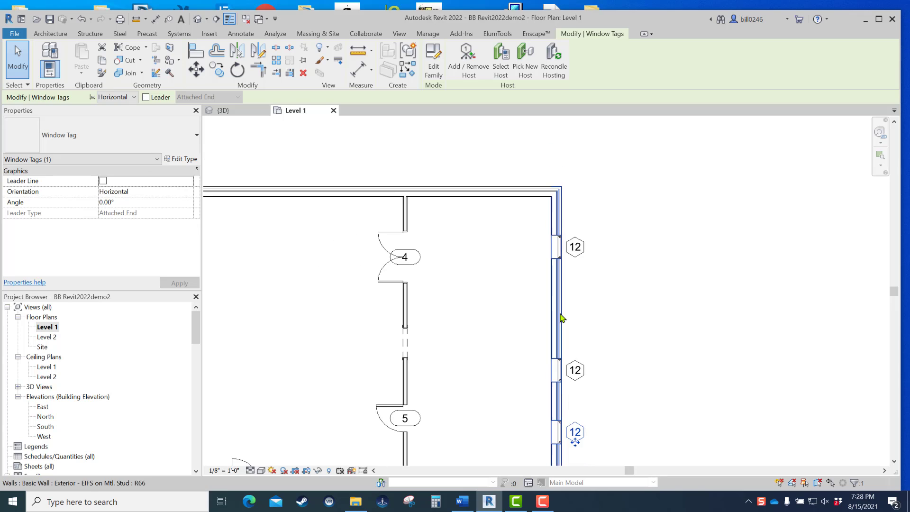
pyautogui.moveTo(562, 318); pyautogui.dragTo(518, 240, button='middle')
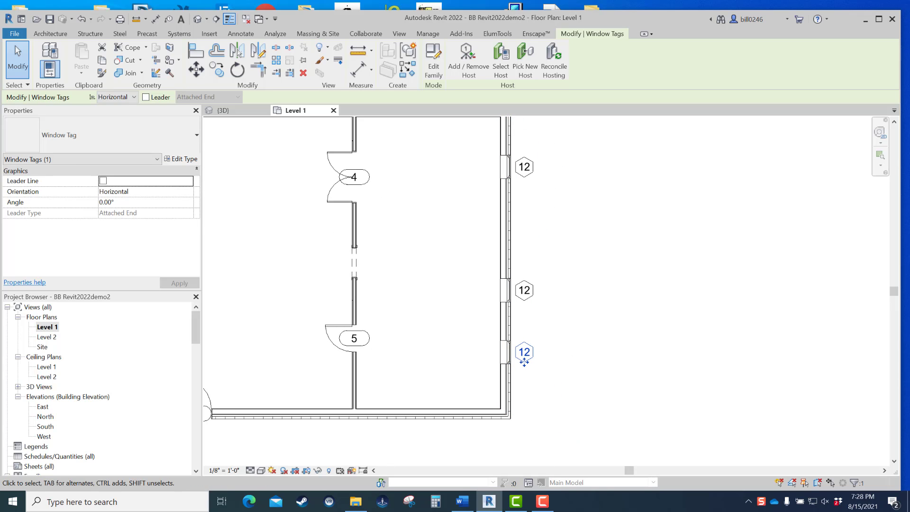
# Examine the placed east-wall windows in the 3D view from the front-right corner and in the East elevation.
pyautogui.click(222, 110)
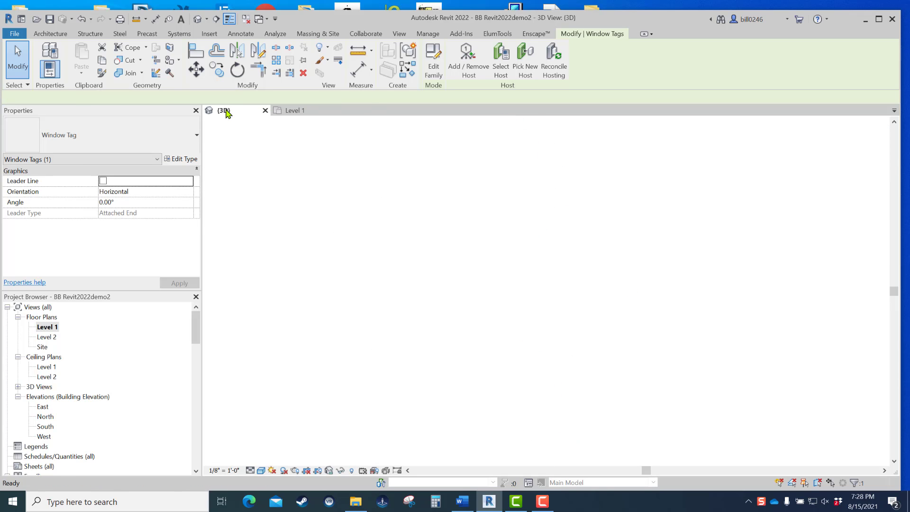
pyautogui.click(862, 155)
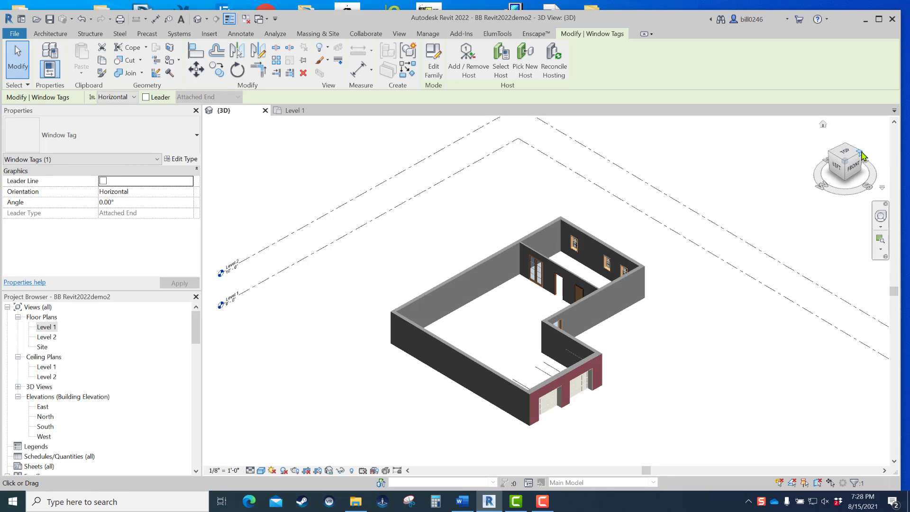
pyautogui.scroll(8, 567, 300)
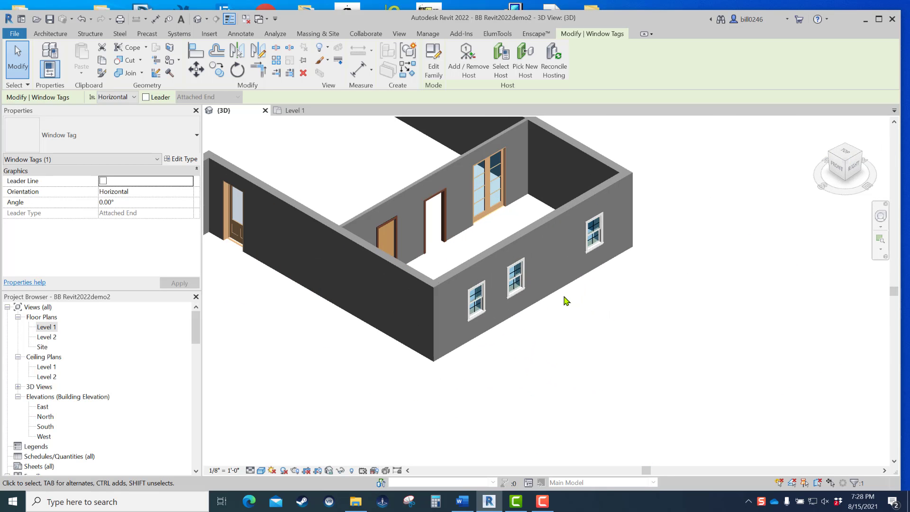
pyautogui.scroll(-1, 567, 301)
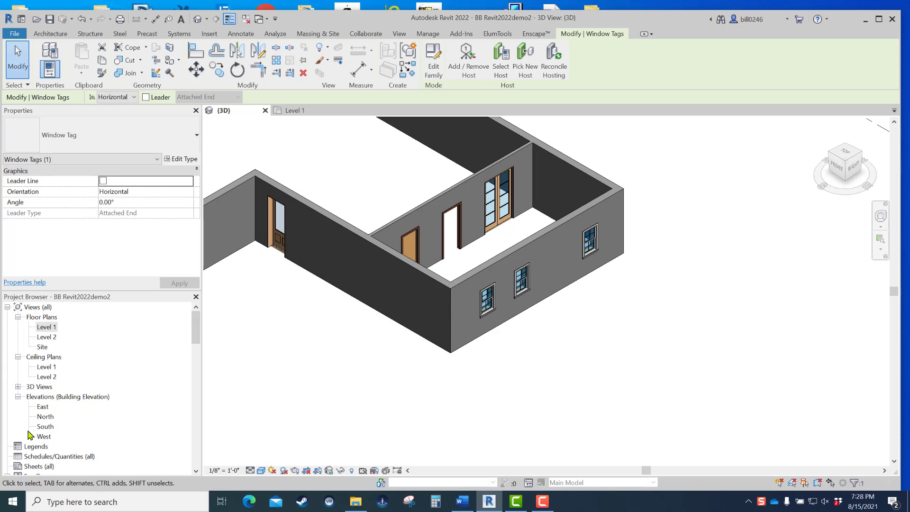
pyautogui.press('Escape')
pyautogui.doubleClick(42, 407)
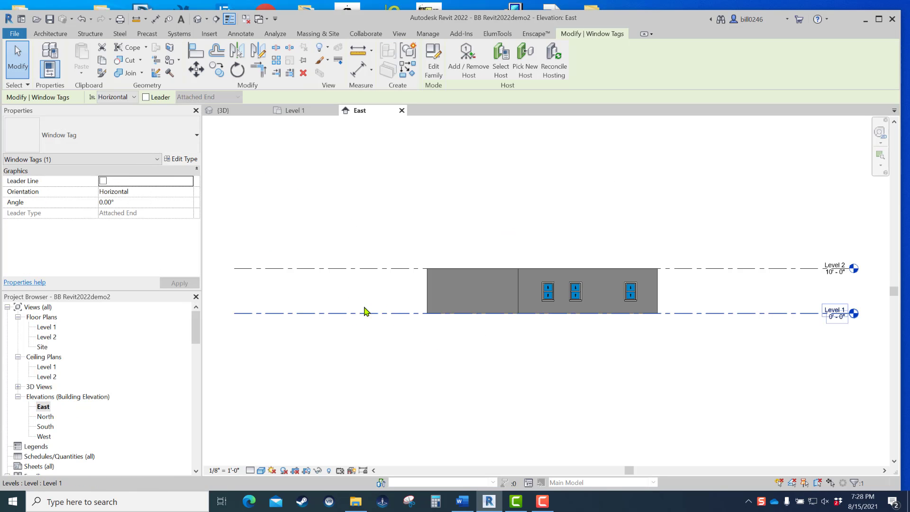
# Set the East elevation's visual style to Hidden Line so the wall and its windows display without shading.
pyautogui.scroll(4, 541, 287)
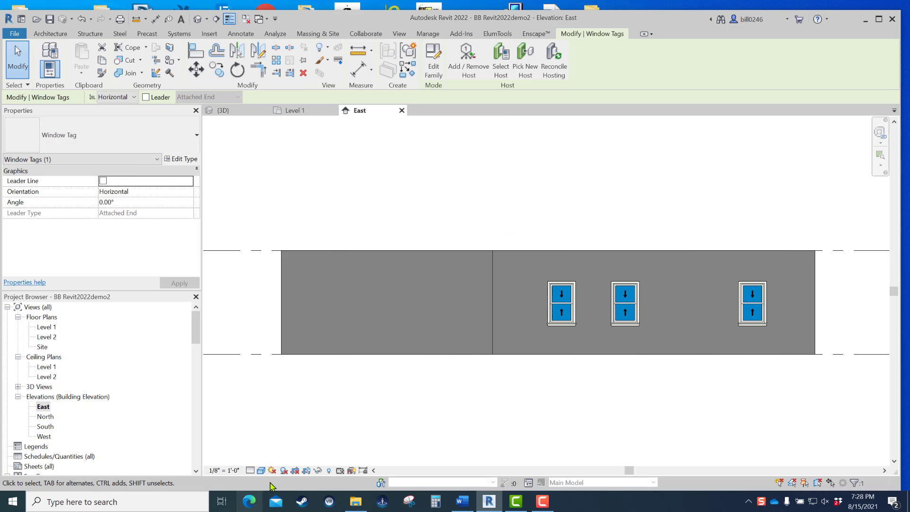
pyautogui.click(261, 470)
pyautogui.click(283, 428)
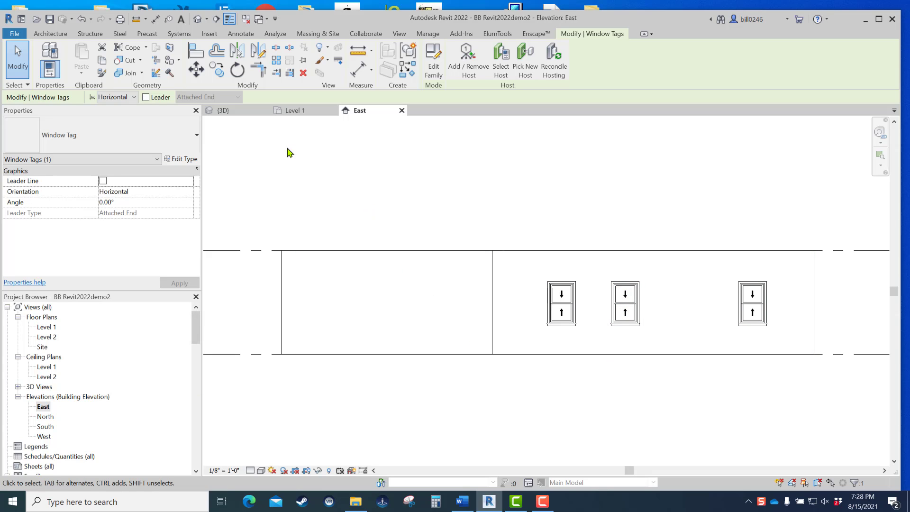
# In the Level 1 plan, display the temporary dimensions of the northernmost and middle east-wall windows to check their spacing.
pyautogui.click(296, 110)
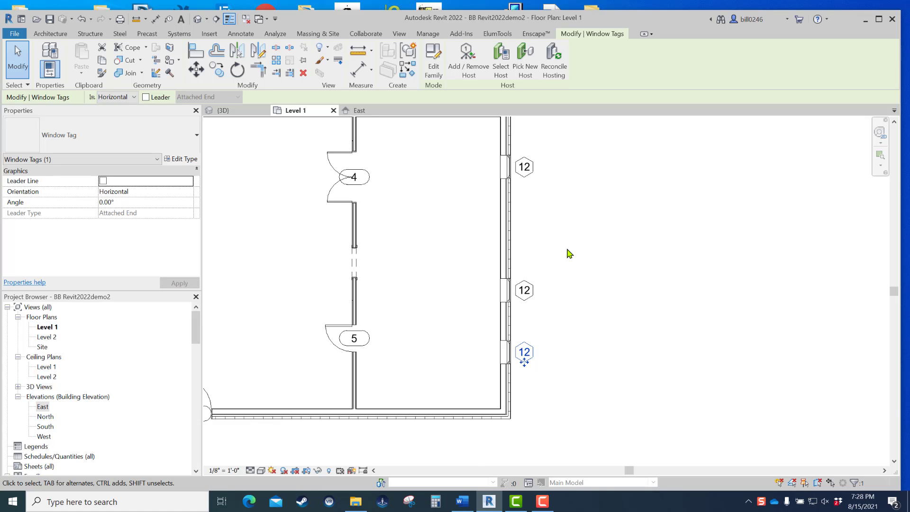
pyautogui.scroll(2, 567, 275)
pyautogui.scroll(-4, 565, 275)
pyautogui.moveTo(564, 274); pyautogui.dragTo(540, 283, button='middle')
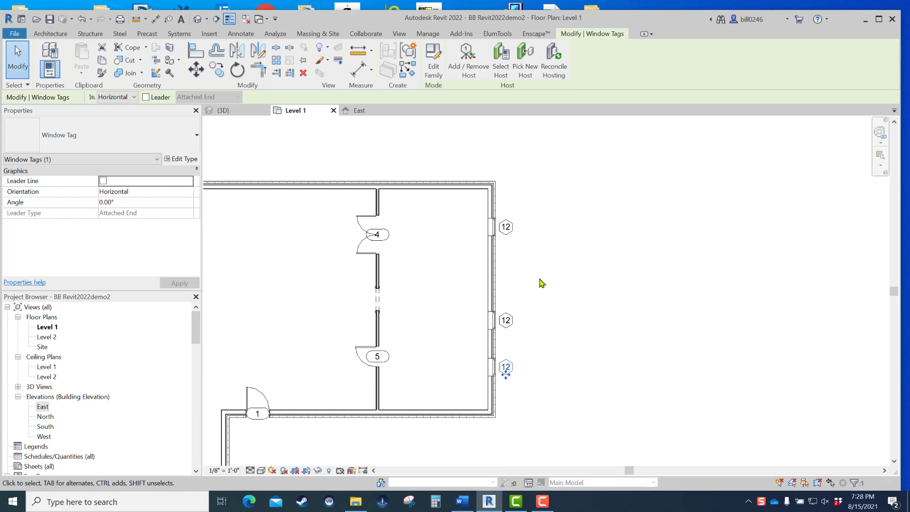
pyautogui.click(491, 232)
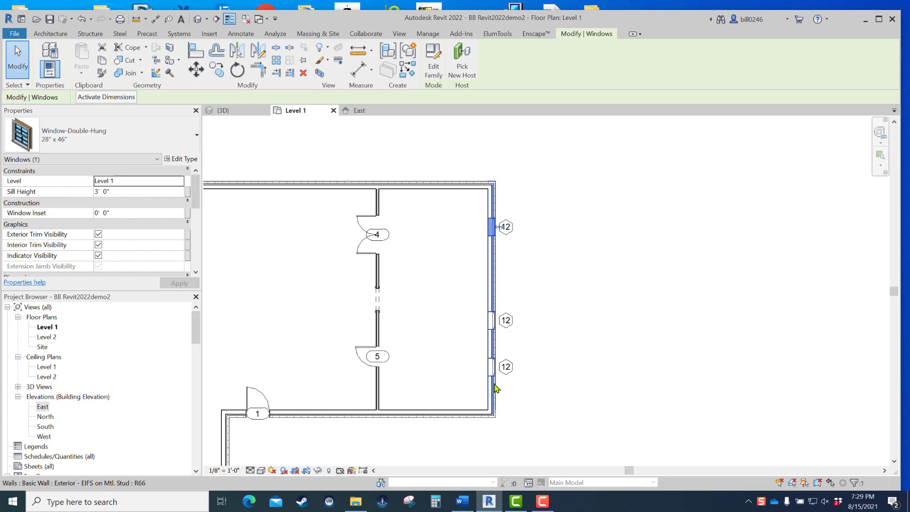
pyautogui.click(110, 98)
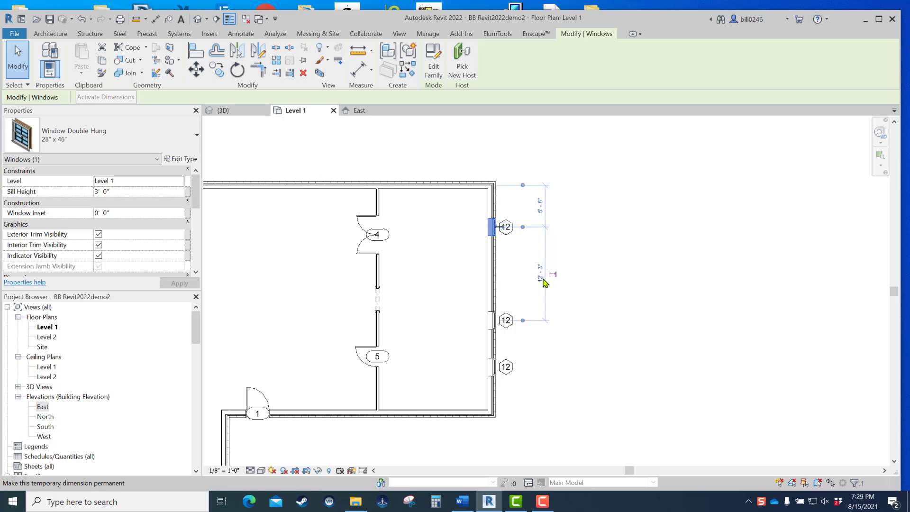
pyautogui.click(491, 321)
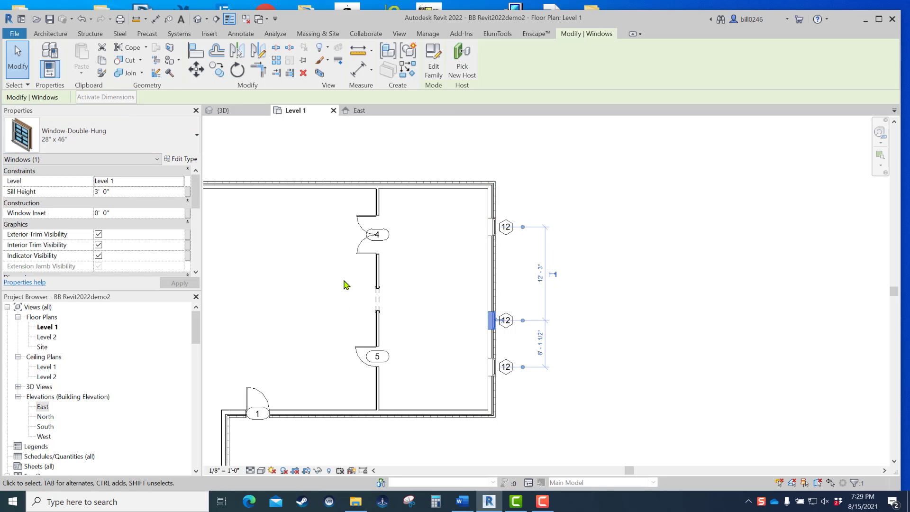
pyautogui.click(551, 380)
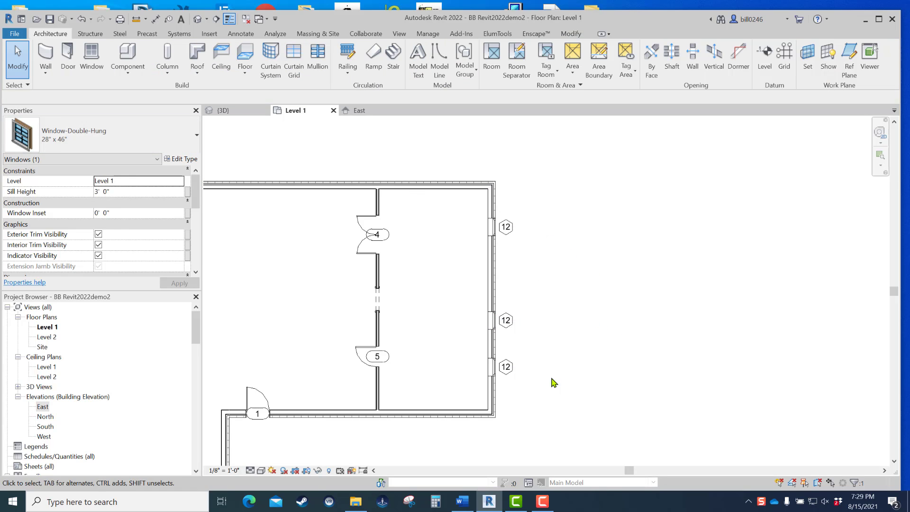
# Display the temporary dimensions of the southernmost east-wall window to check its distances to the middle window and the corner.
pyautogui.click(492, 368)
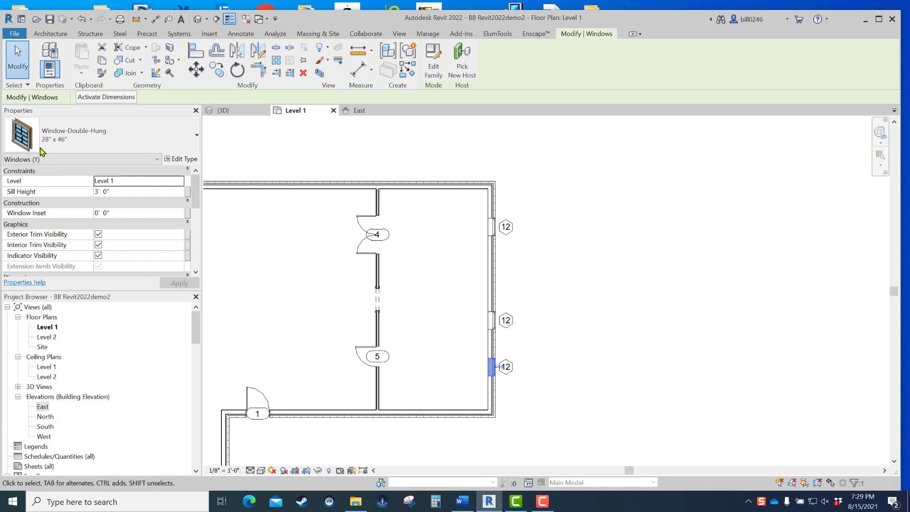
pyautogui.click(110, 97)
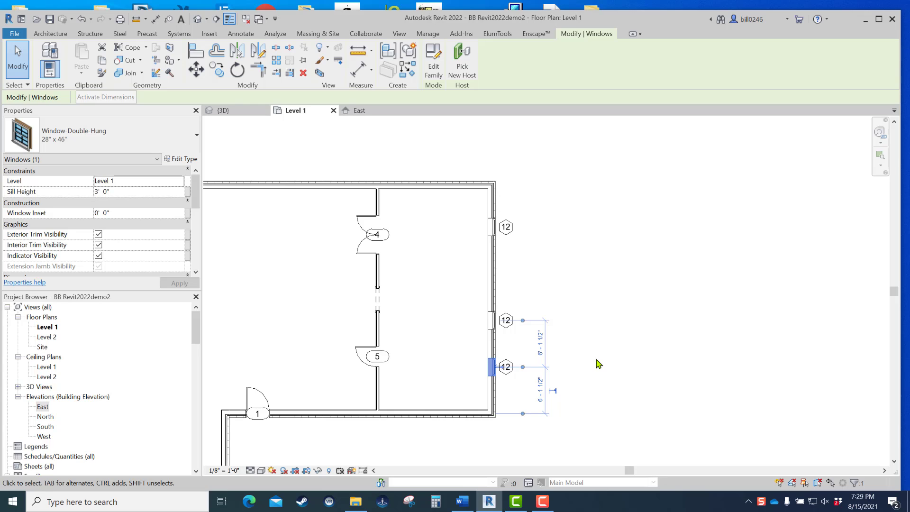
pyautogui.scroll(1, 599, 362)
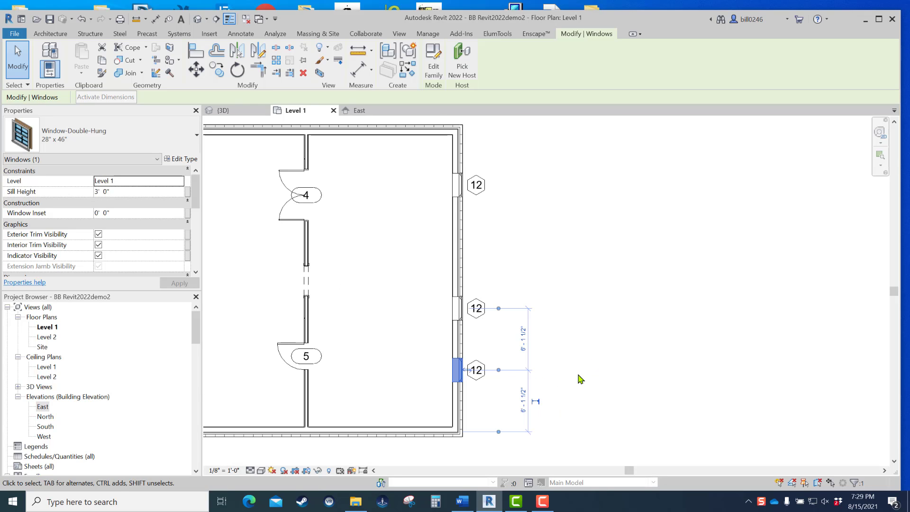
pyautogui.scroll(1, 579, 376)
pyautogui.click(586, 258)
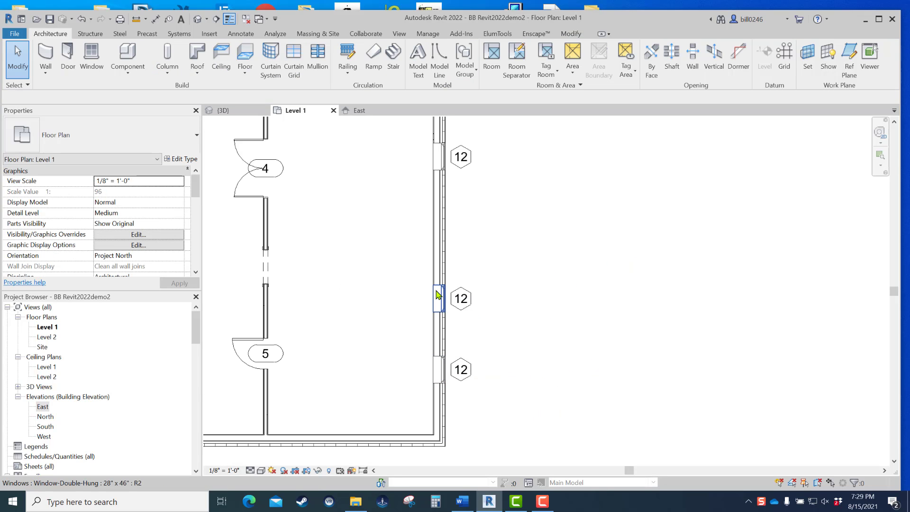
# Shift the middle east-wall window north and the southernmost one slightly north to approximate even spacing by eye.
pyautogui.moveTo(439, 299); pyautogui.dragTo(488, 247)
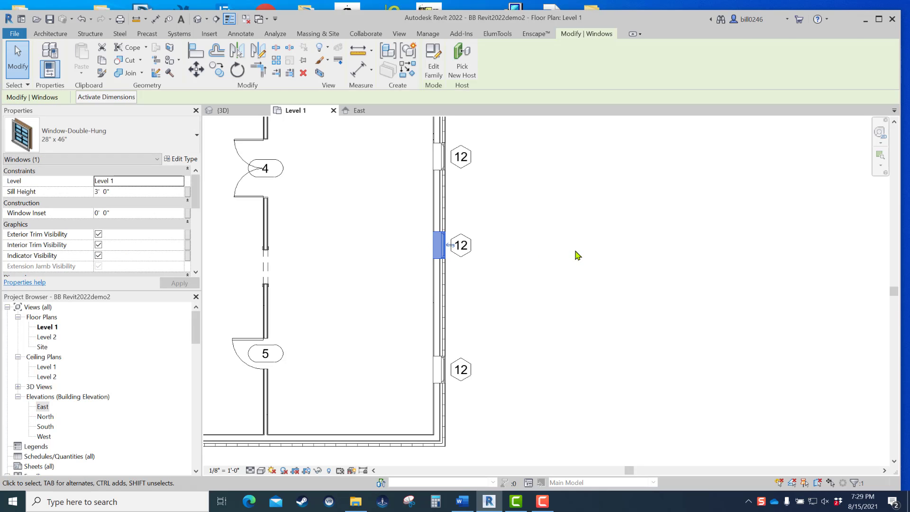
pyautogui.click(593, 258)
pyautogui.moveTo(600, 296); pyautogui.dragTo(592, 324, button='middle')
pyautogui.scroll(-1, 447, 284)
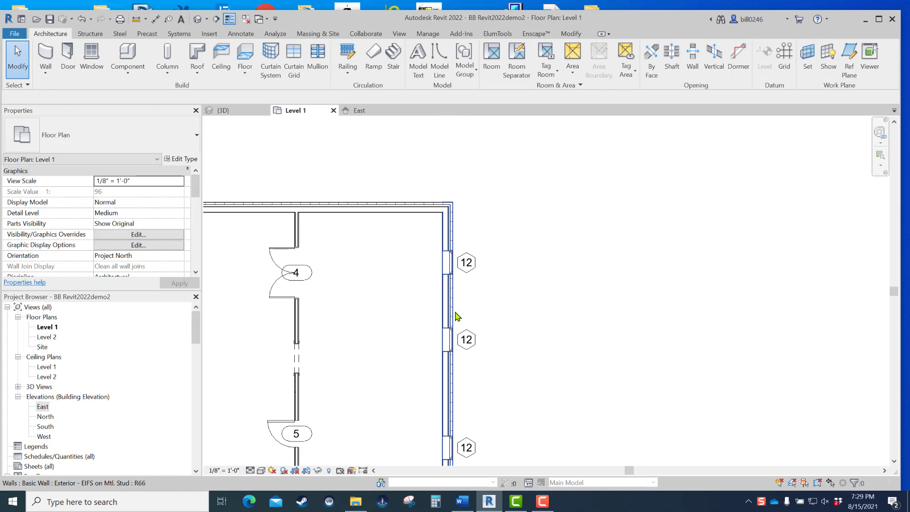
pyautogui.moveTo(460, 315); pyautogui.dragTo(465, 227, button='middle')
pyautogui.moveTo(459, 263); pyautogui.dragTo(459, 278)
pyautogui.click(454, 189)
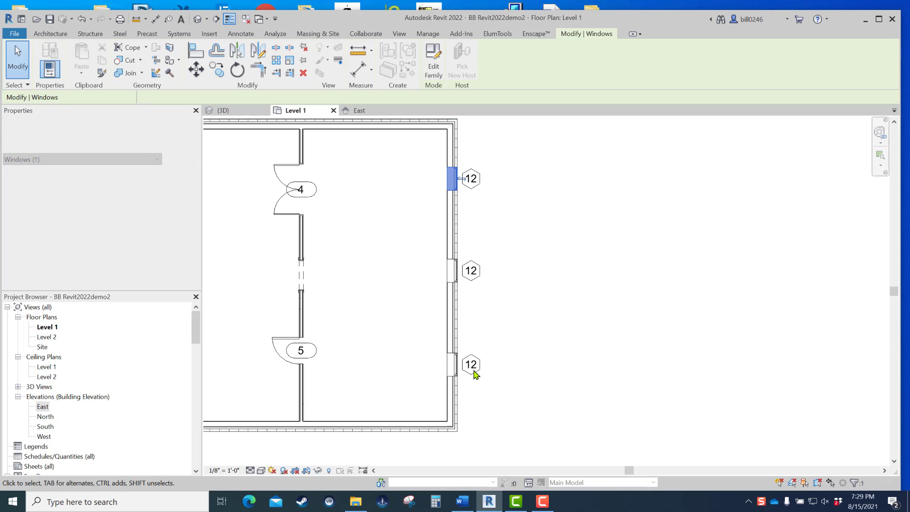
pyautogui.click(455, 369)
pyautogui.moveTo(454, 347); pyautogui.dragTo(456, 363)
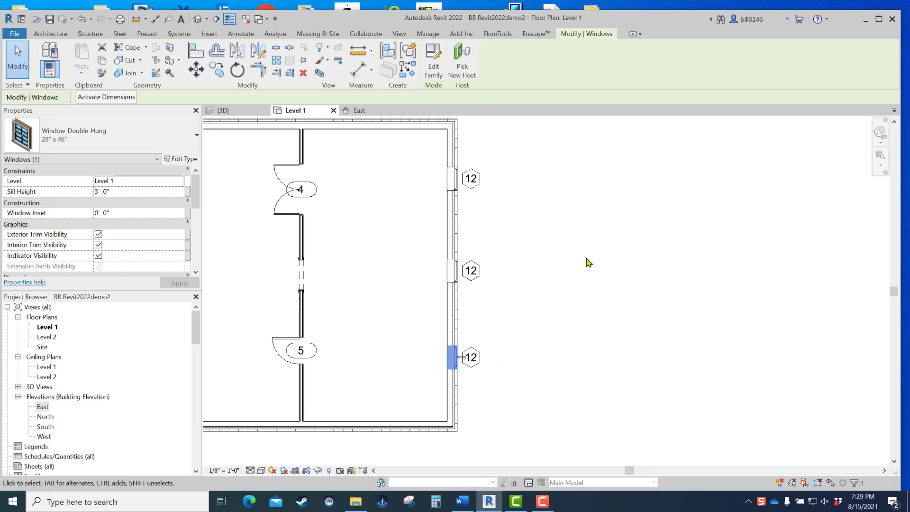
# Display the northernmost east-wall window's temporary dimensions and move the window slightly south along the wall.
pyautogui.click(458, 181)
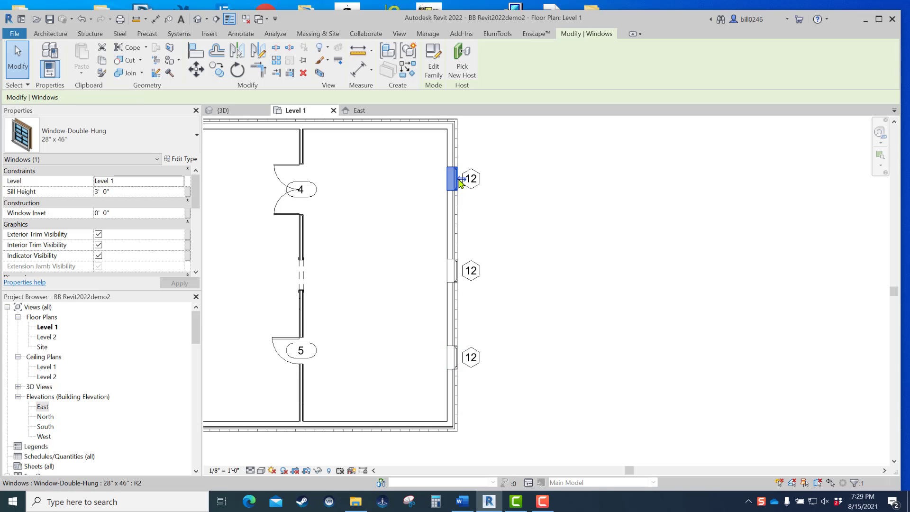
pyautogui.click(96, 97)
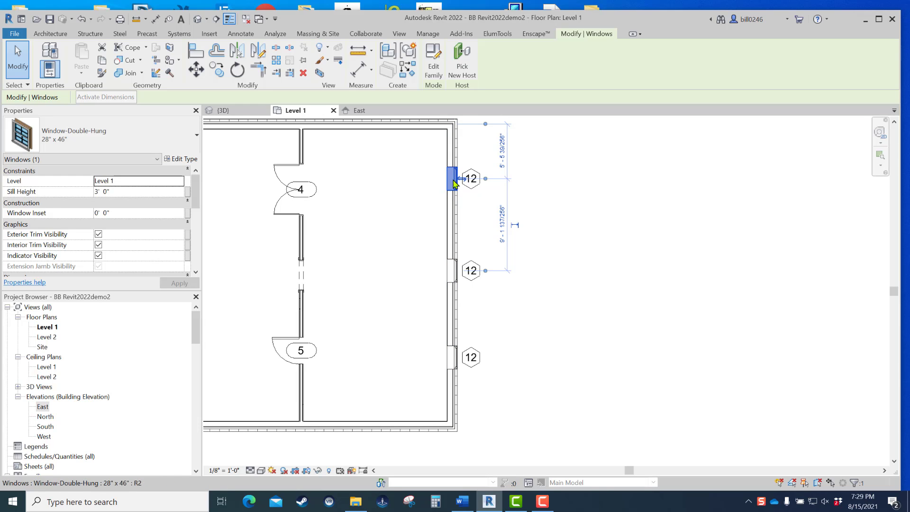
pyautogui.moveTo(453, 189)
pyautogui.mouseDown()
pyautogui.moveTo(453, 210)
pyautogui.moveTo(453, 200)
pyautogui.mouseUp()
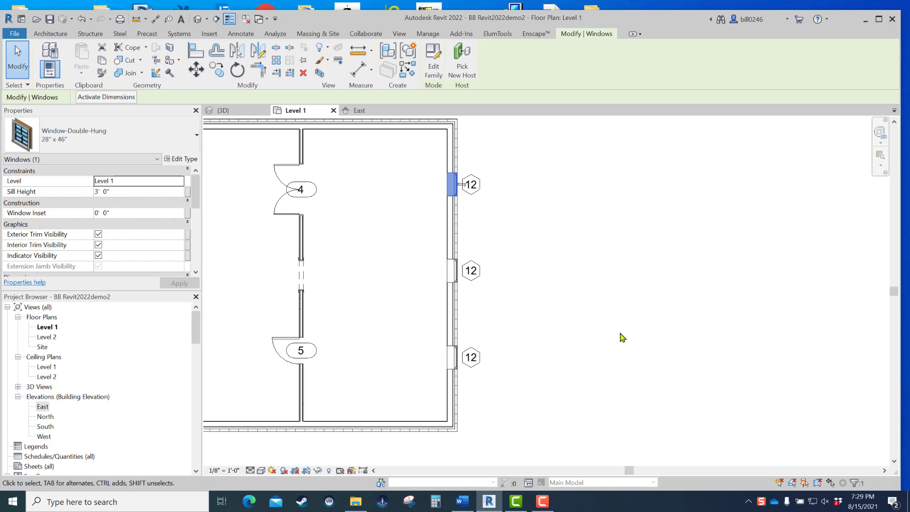
pyautogui.press('Escape')
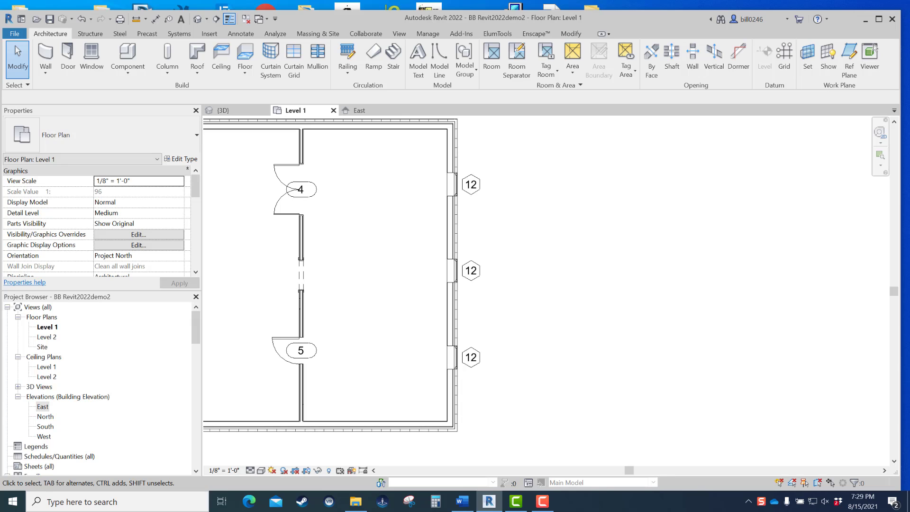
# Space the east-wall windows unevenly, moving the middle one close to the northernmost and the southernmost one toward the south corner.
pyautogui.scroll(-1, 517, 268)
pyautogui.scroll(2, 488, 208)
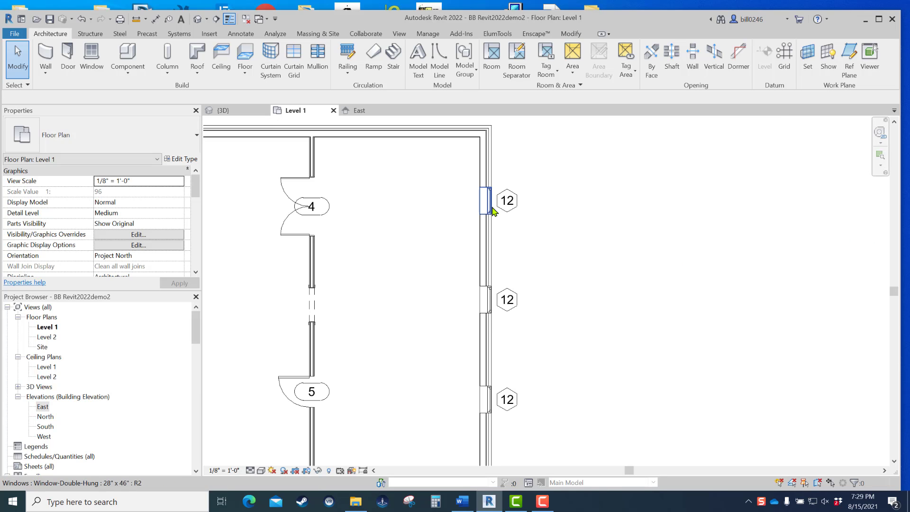
pyautogui.click(486, 201)
pyautogui.moveTo(498, 202); pyautogui.dragTo(497, 201)
pyautogui.moveTo(492, 306); pyautogui.dragTo(494, 266)
pyautogui.moveTo(490, 396); pyautogui.dragTo(494, 425)
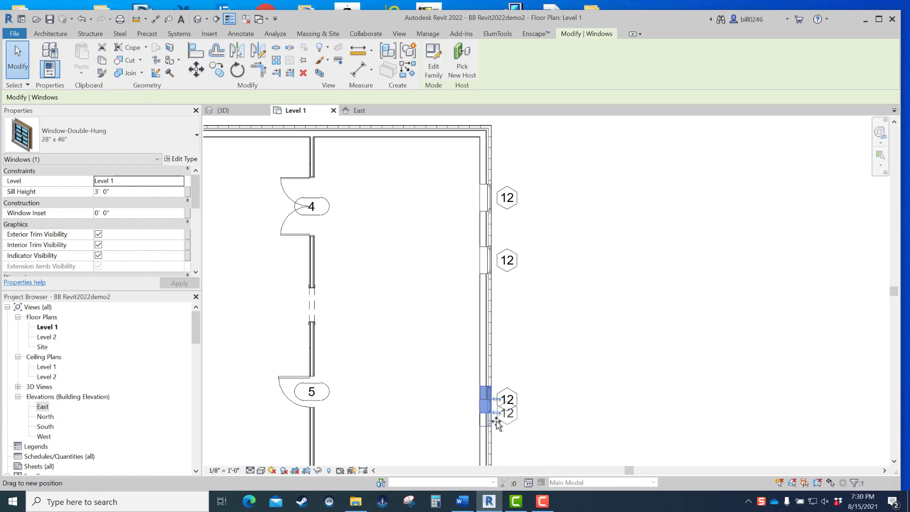
pyautogui.click(545, 321)
# Place an aligned dimension string outside the east wall, referencing wall faces, from the north wall through the three windows to the south wall.
pyautogui.scroll(-2, 545, 321)
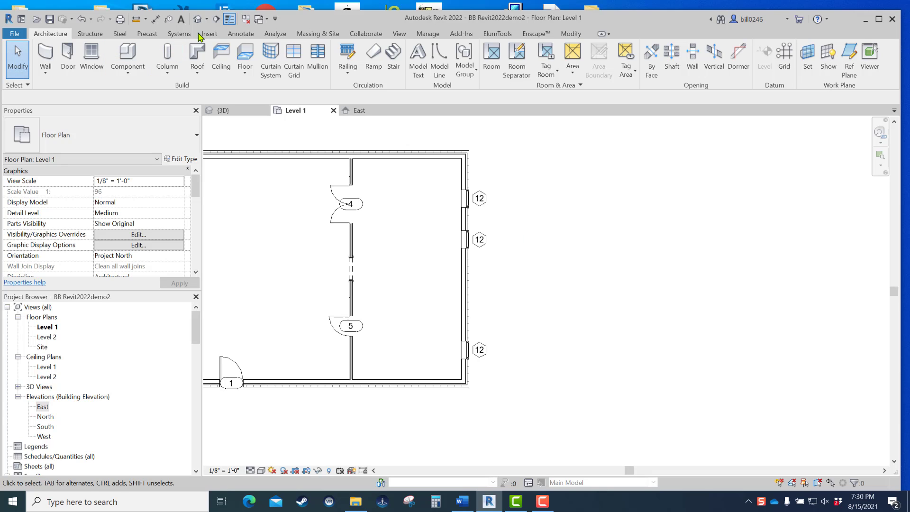
pyautogui.click(241, 34)
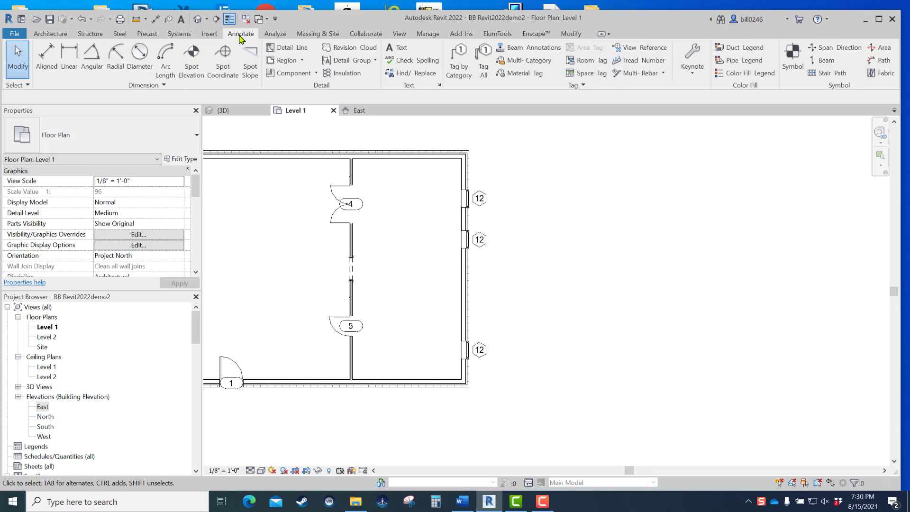
pyautogui.click(47, 57)
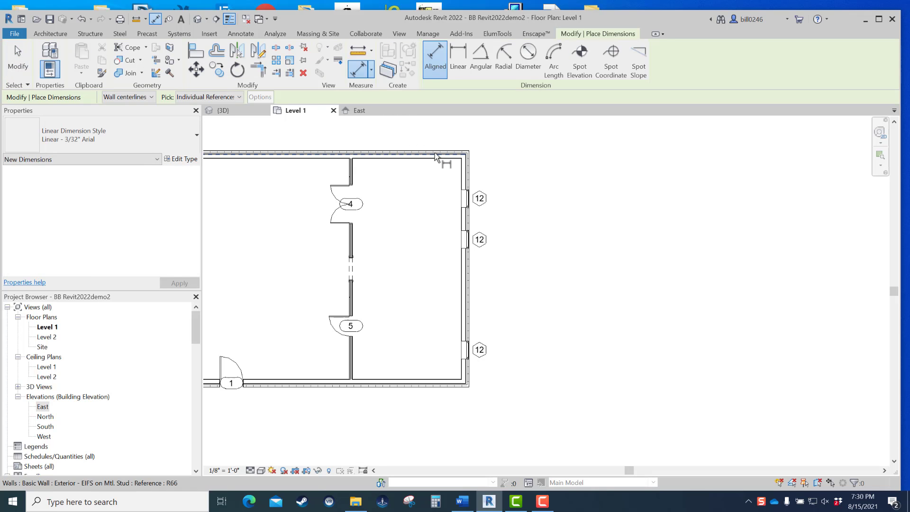
pyautogui.click(124, 98)
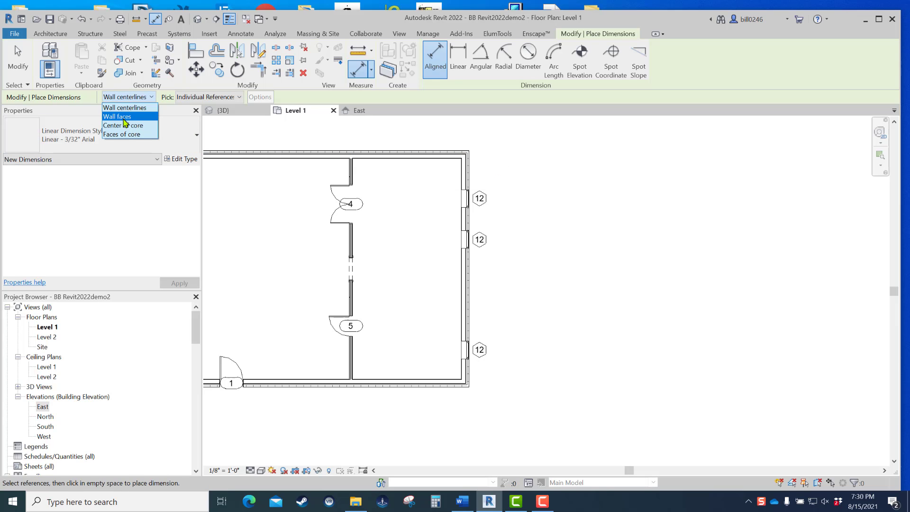
pyautogui.click(126, 117)
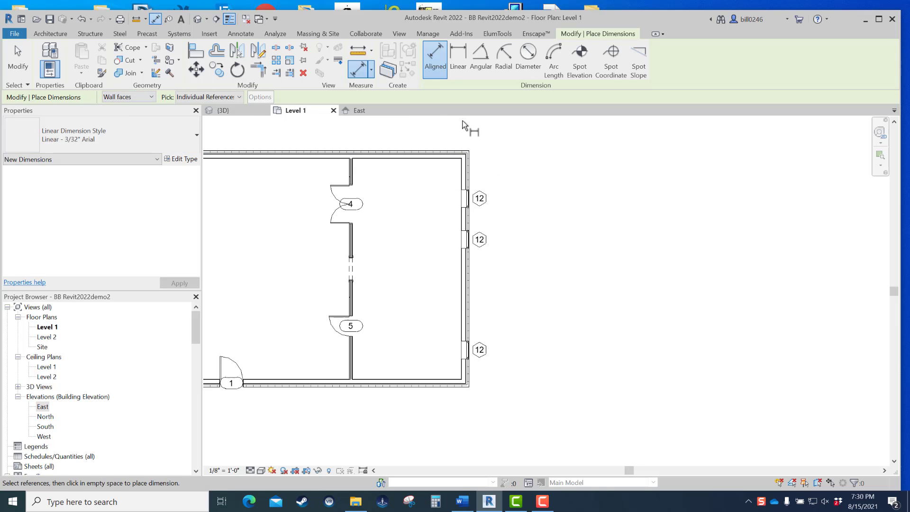
pyautogui.click(431, 154)
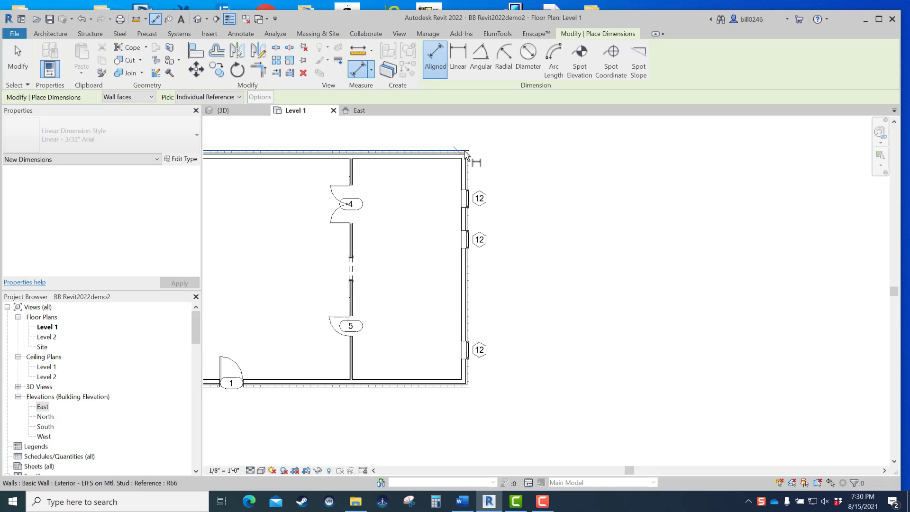
pyautogui.click(463, 204)
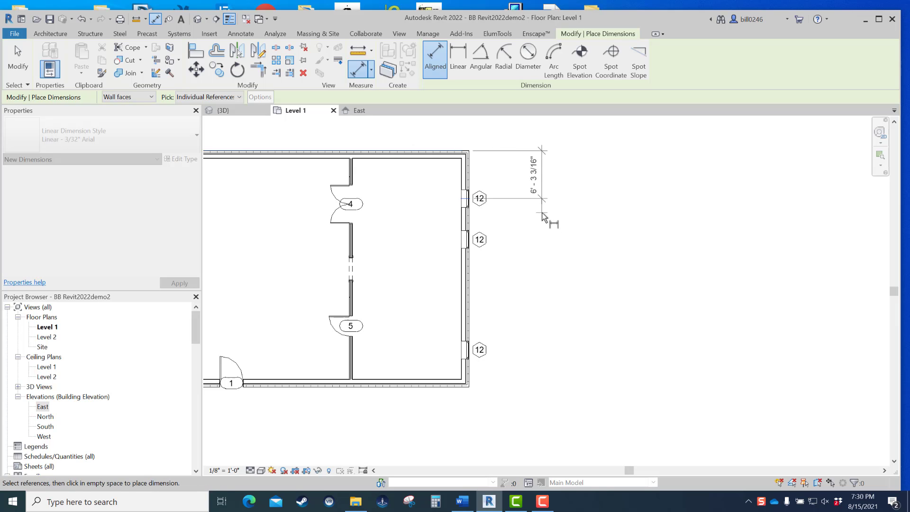
pyautogui.click(468, 240)
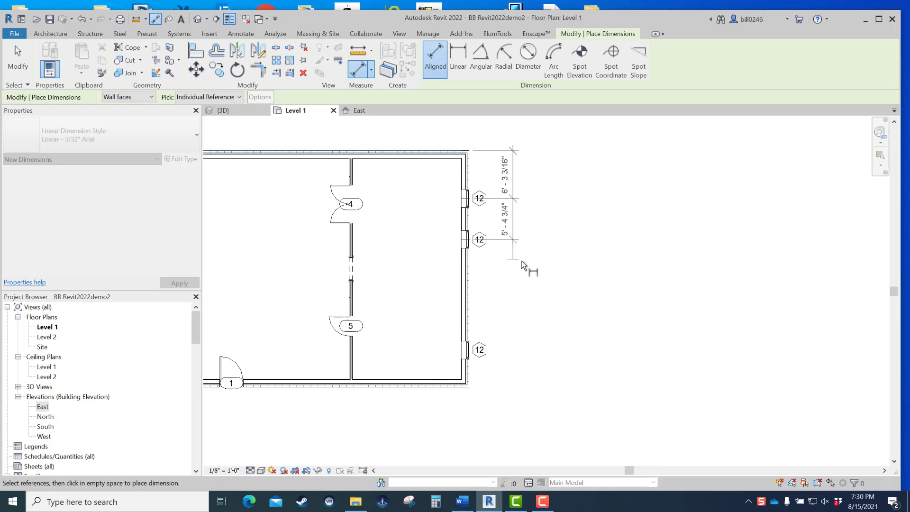
pyautogui.click(468, 351)
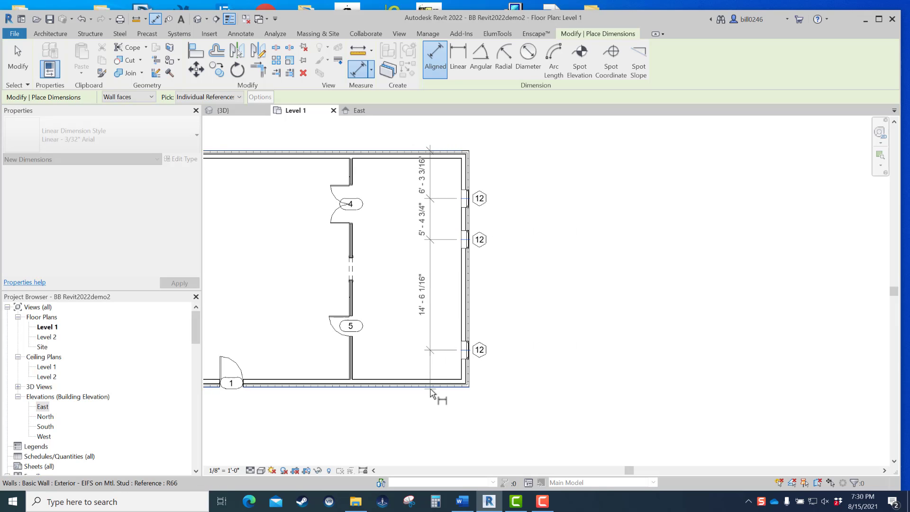
pyautogui.click(463, 382)
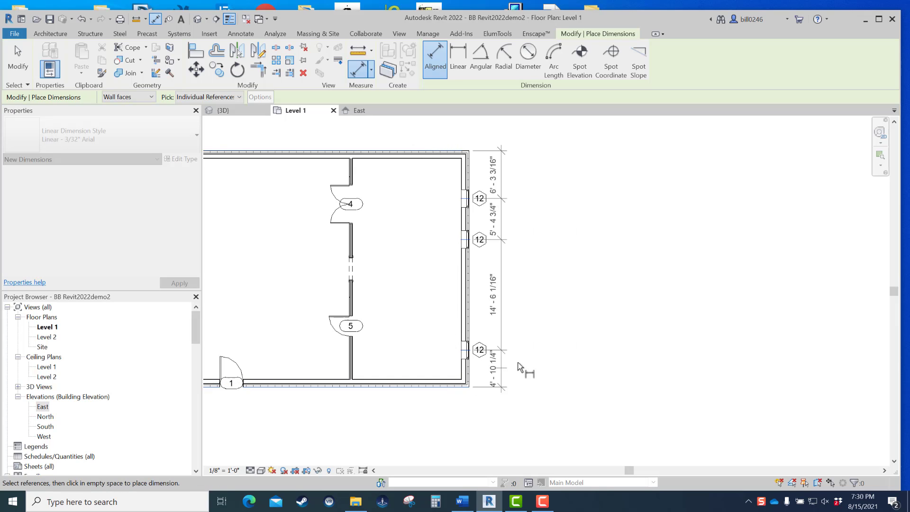
pyautogui.click(553, 266)
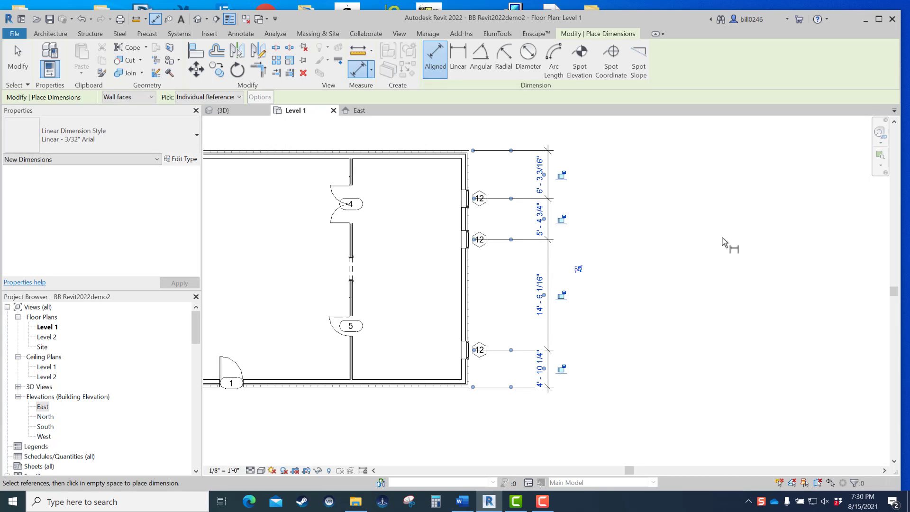
# Apply dimension equality to the east-wall string to space the windows evenly, and toggle it off to show numeric values.
pyautogui.click(578, 270)
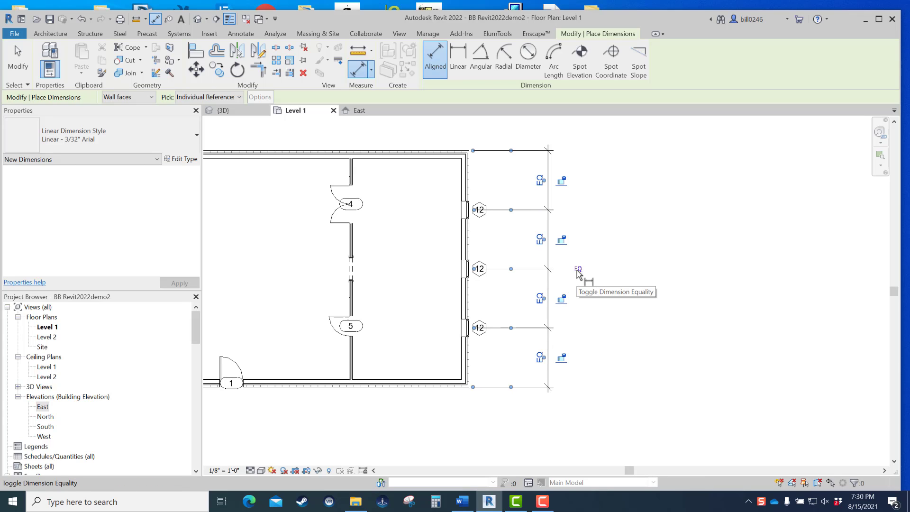
pyautogui.click(579, 270)
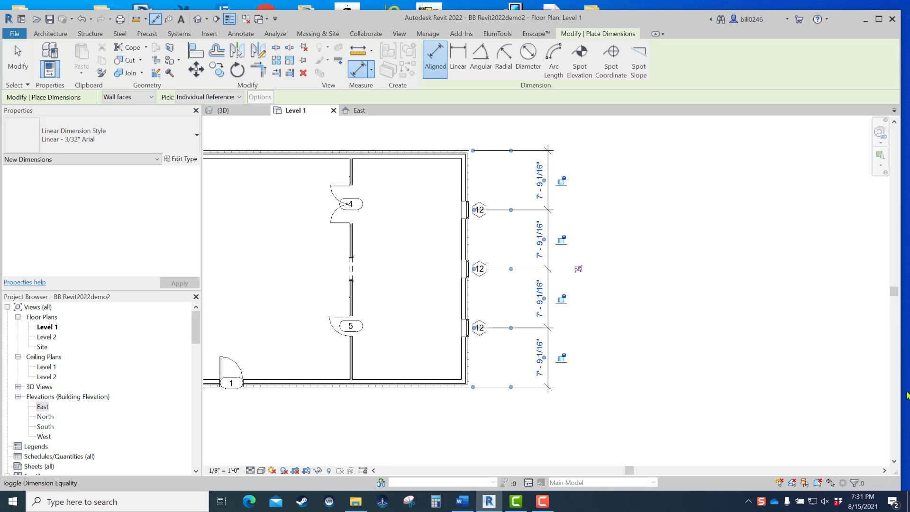
# End the dimension command and reapply dimension equality to the string outside the east wall.
pyautogui.press('Escape')
pyautogui.press('Escape')
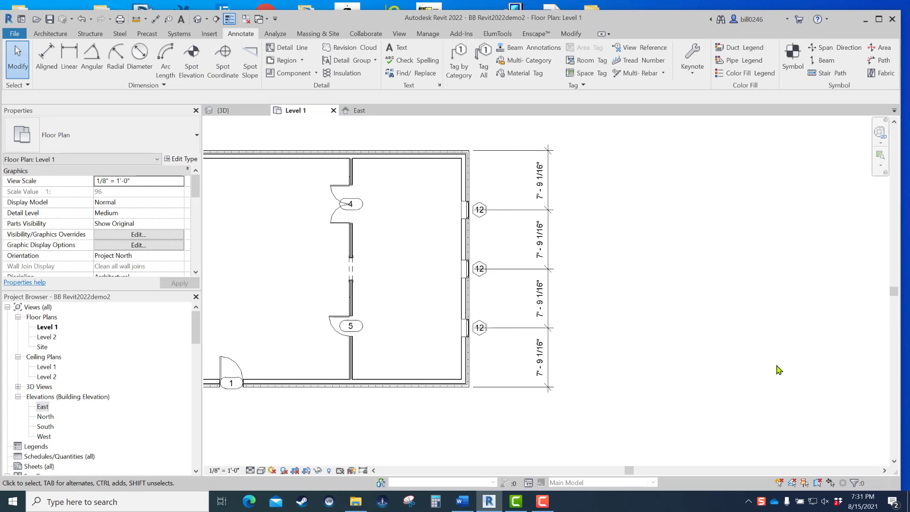
pyautogui.click(550, 295)
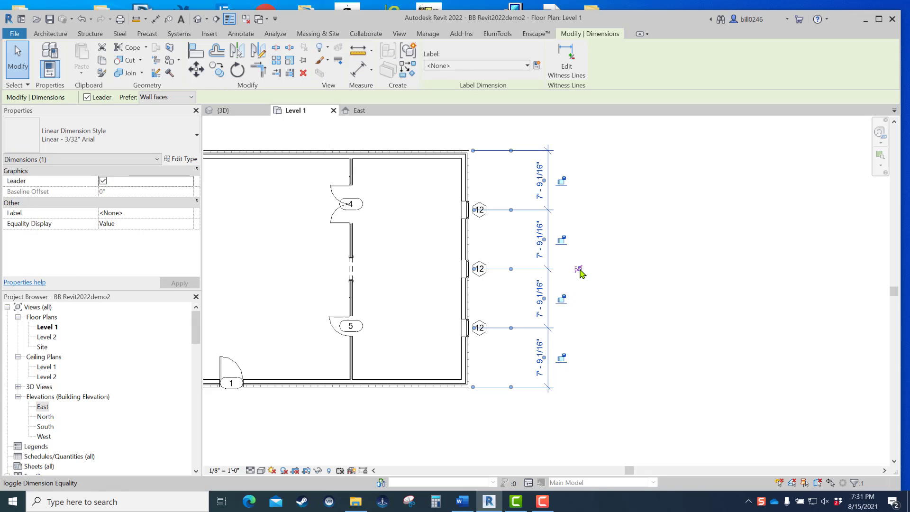
pyautogui.scroll(-1, 600, 342)
pyautogui.click(627, 317)
# Move the exterior south wall containing door 1 south to about 15'-0" from the garage's front wall.
pyautogui.moveTo(637, 327); pyautogui.dragTo(655, 252, button='middle')
pyautogui.moveTo(430, 305); pyautogui.dragTo(430, 338)
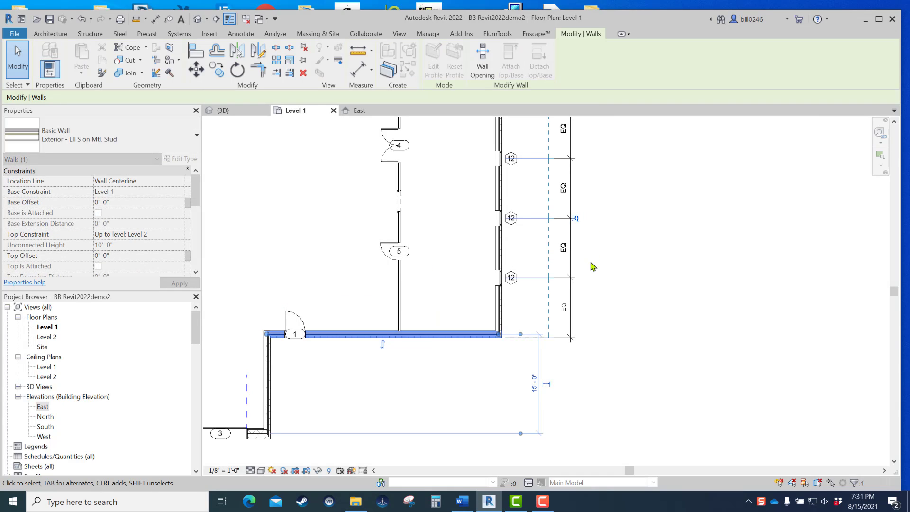
pyautogui.moveTo(595, 266); pyautogui.dragTo(588, 324, button='middle')
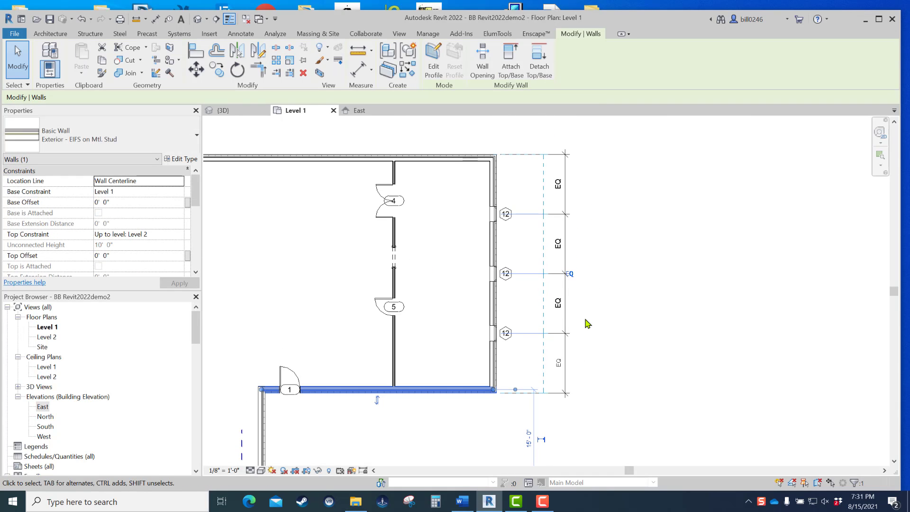
pyautogui.click(590, 281)
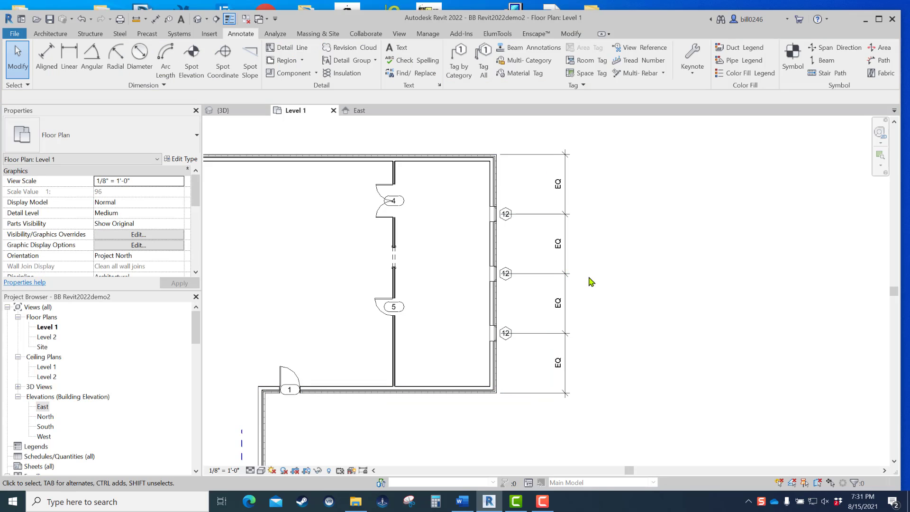
# Toggle off dimension equality on the east-wall string to show its numeric values.
pyautogui.click(565, 279)
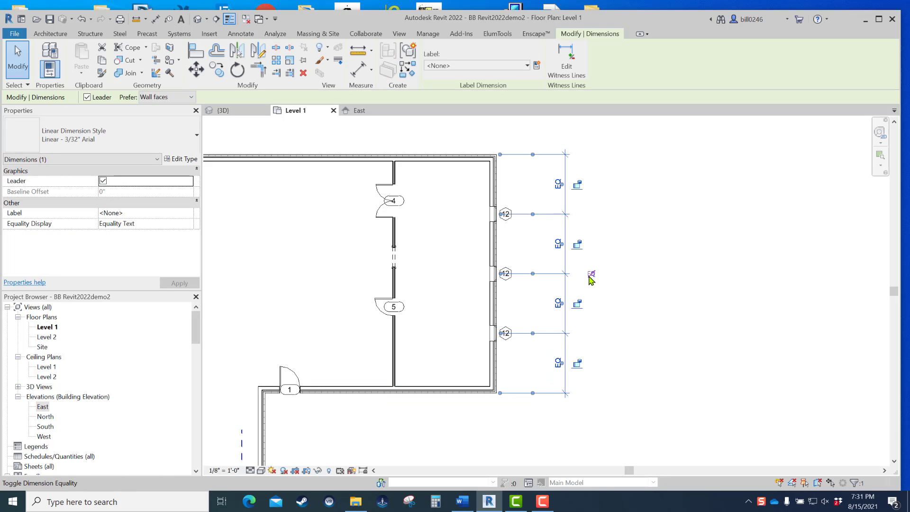
pyautogui.click(633, 261)
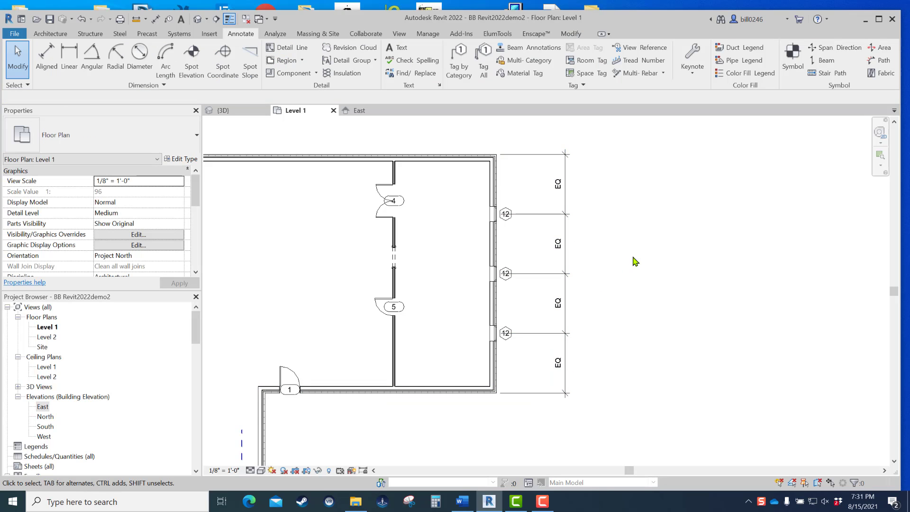
pyautogui.click(592, 271)
pyautogui.click(592, 273)
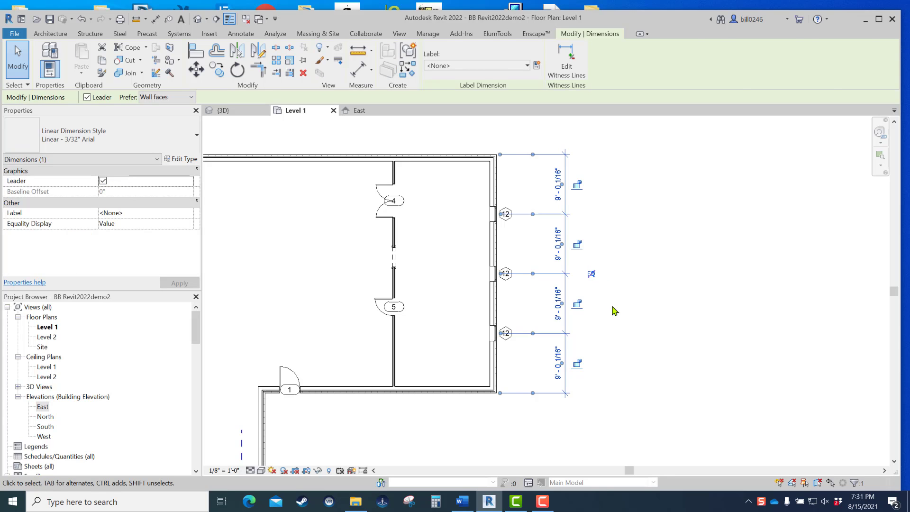
pyautogui.click(598, 288)
pyautogui.scroll(1, 598, 288)
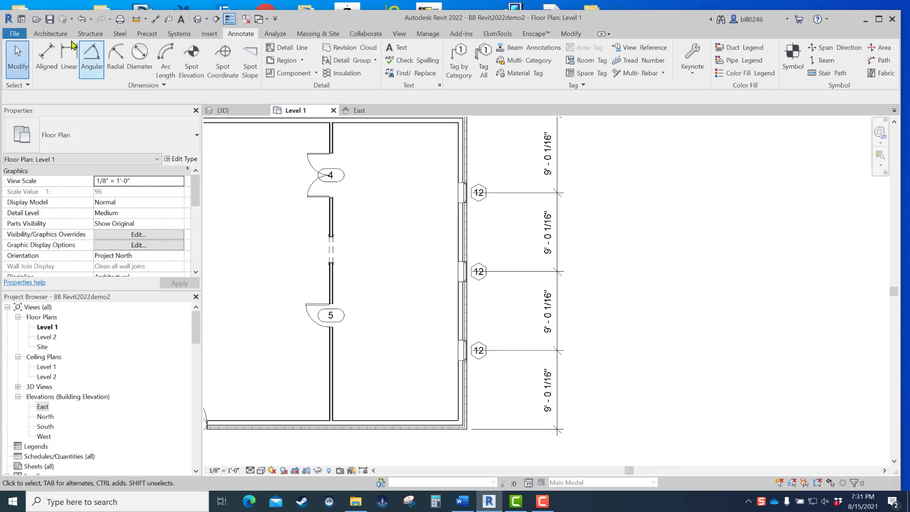
# Undo the equality changes, the south-wall move and the placement of the east-wall dimension string.
pyautogui.click(82, 20)
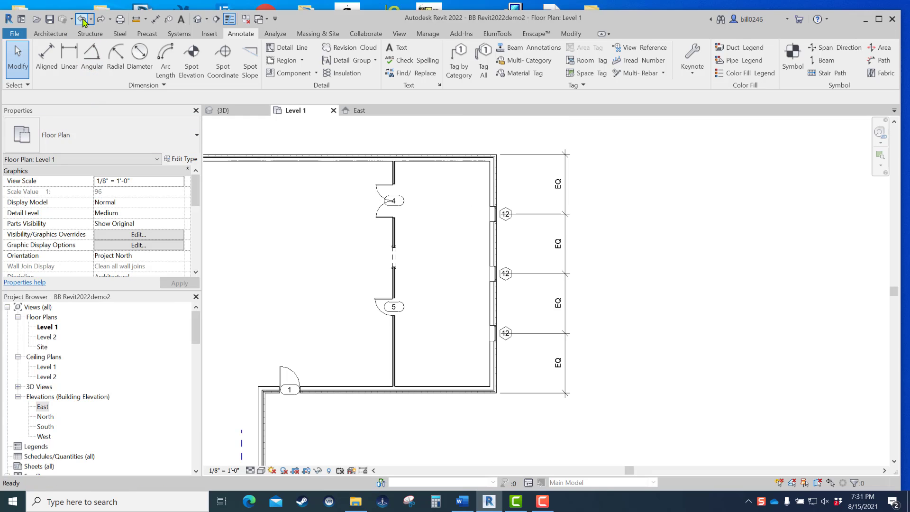
pyautogui.click(82, 20)
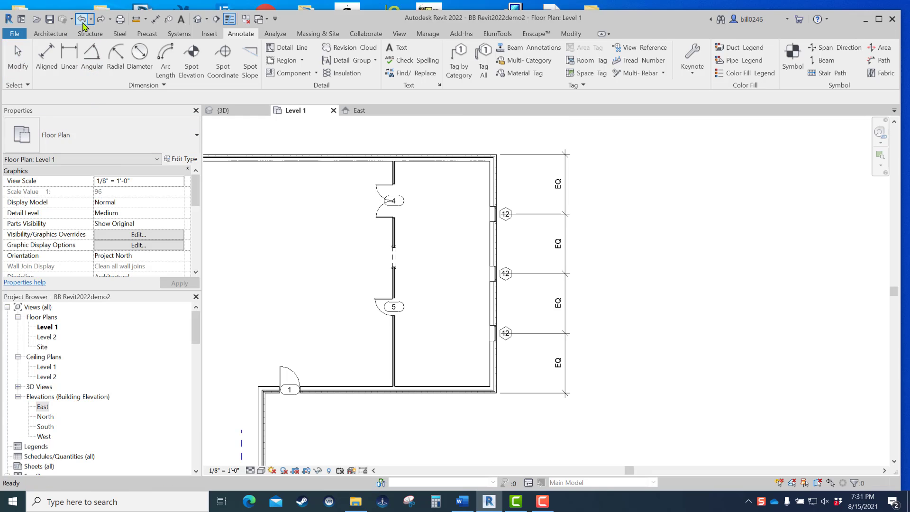
pyautogui.click(83, 21)
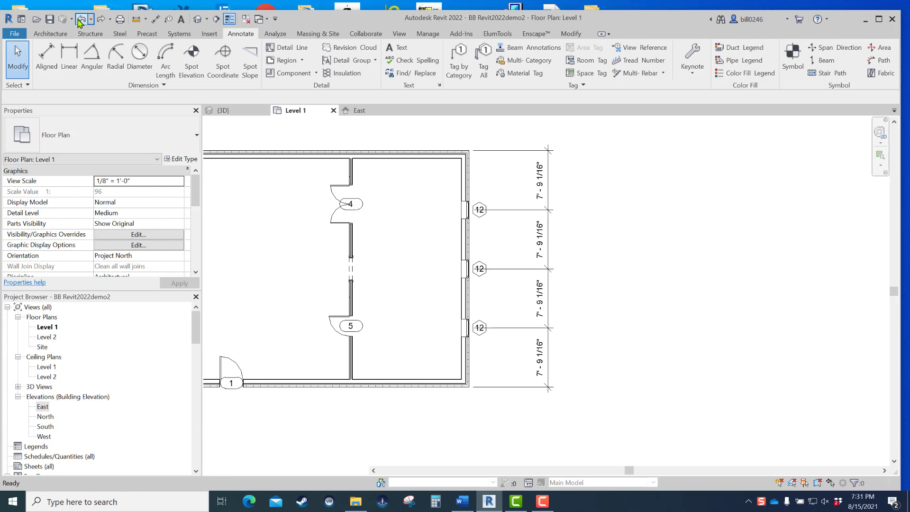
pyautogui.click(81, 21)
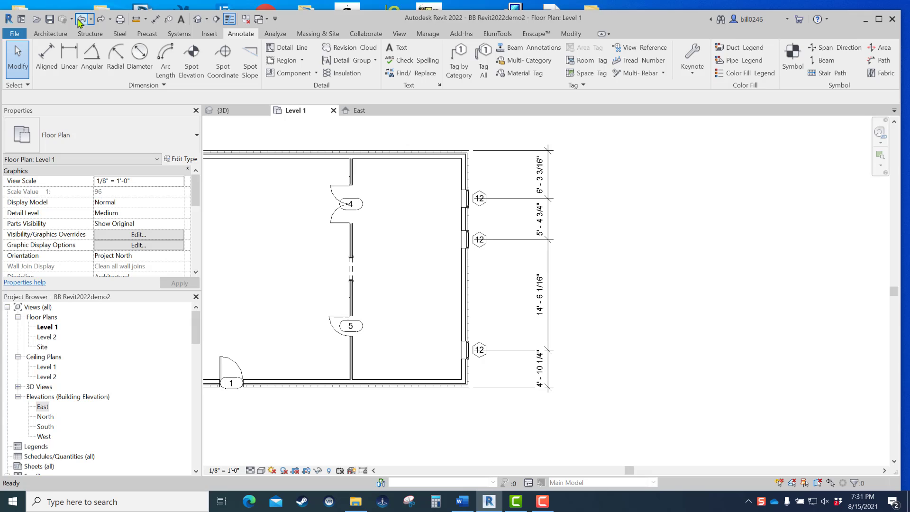
pyautogui.click(80, 21)
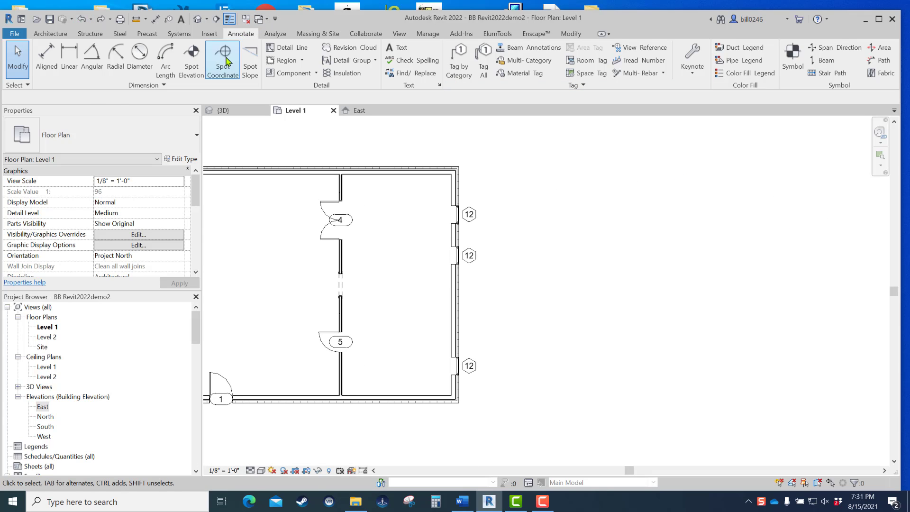
# Place an aligned Wall faces dimension string from the north wall through the three east-wall windows to the south wall, and make its segments equal.
pyautogui.click(48, 61)
pyautogui.click(124, 97)
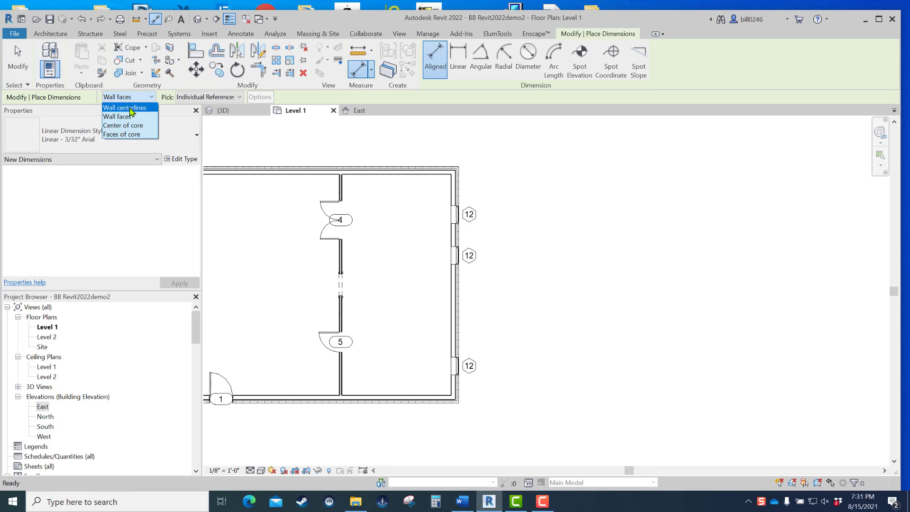
pyautogui.click(128, 119)
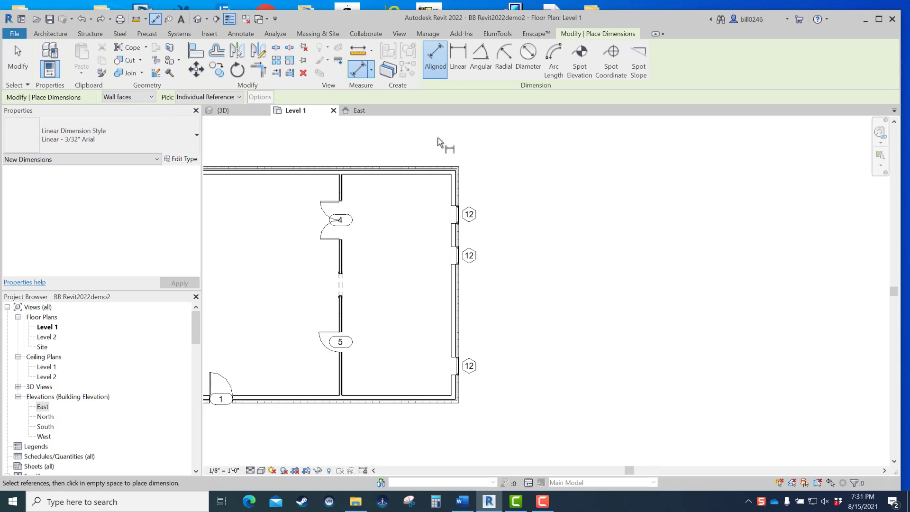
pyautogui.click(420, 167)
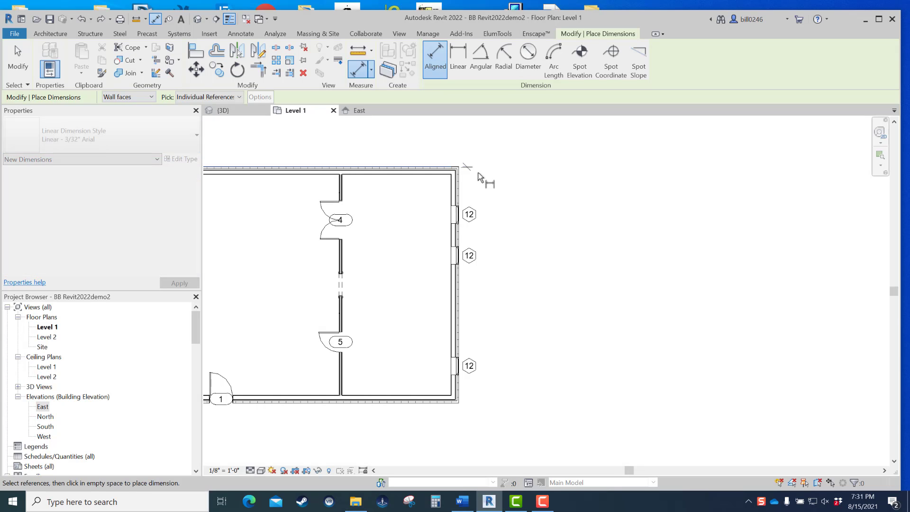
pyautogui.click(456, 216)
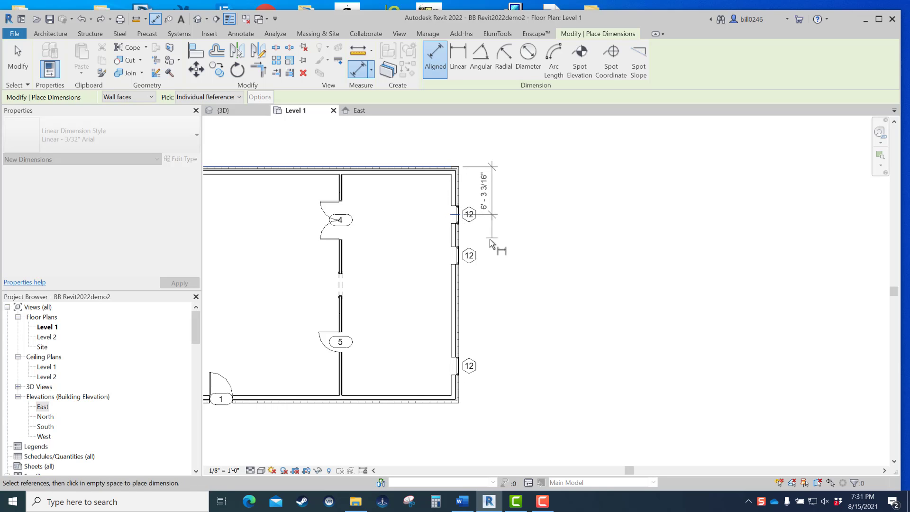
pyautogui.click(464, 261)
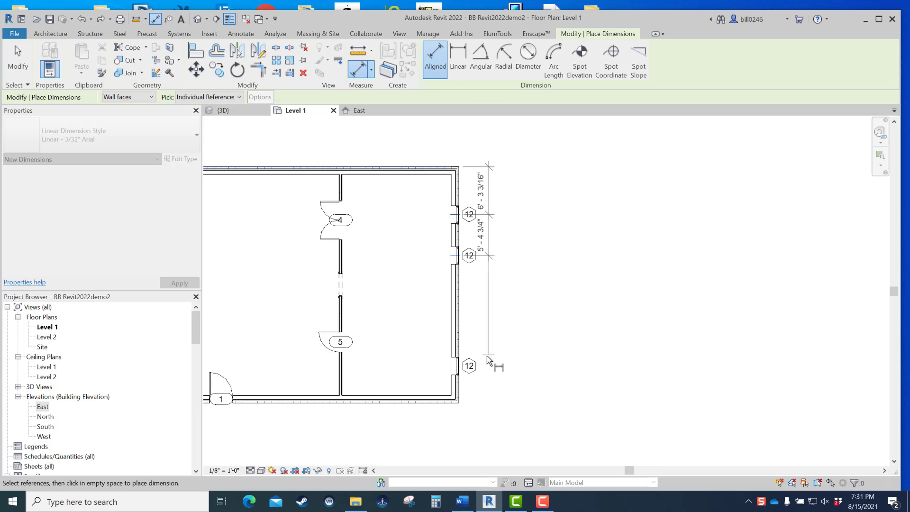
pyautogui.click(470, 365)
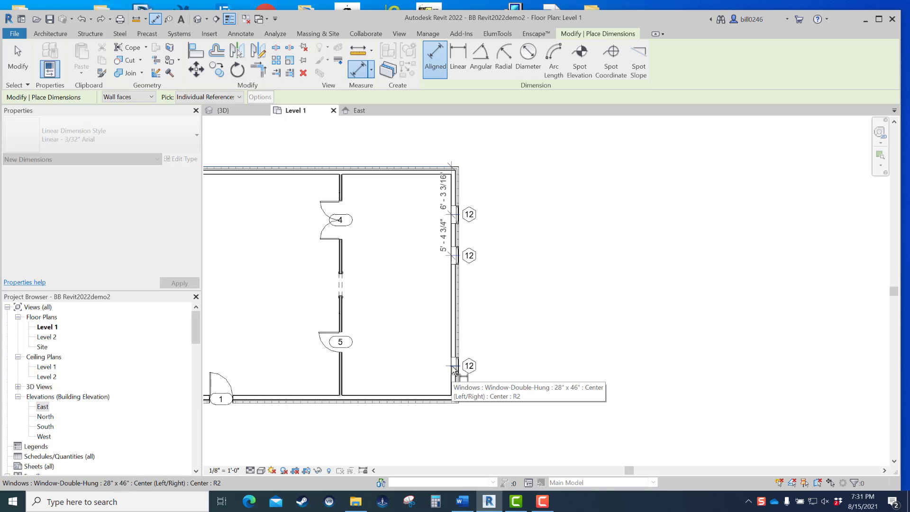
pyautogui.click(411, 407)
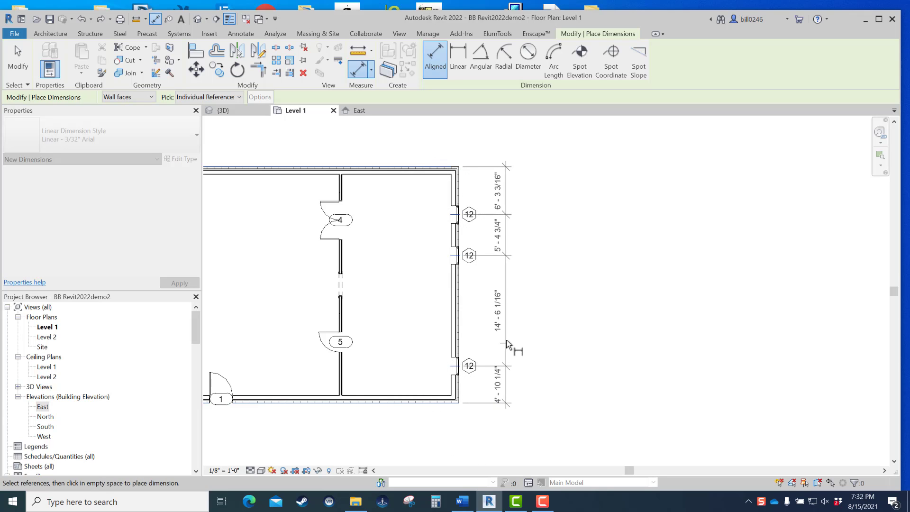
pyautogui.click(523, 346)
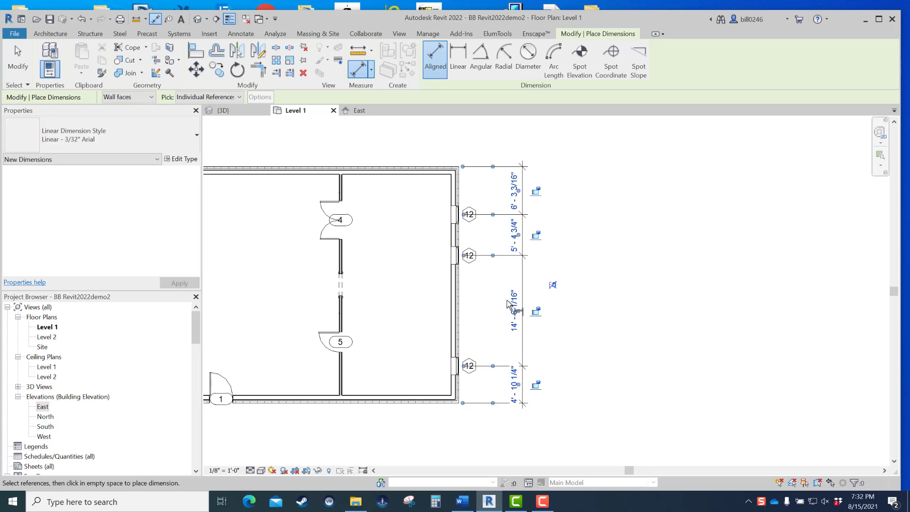
pyautogui.click(552, 285)
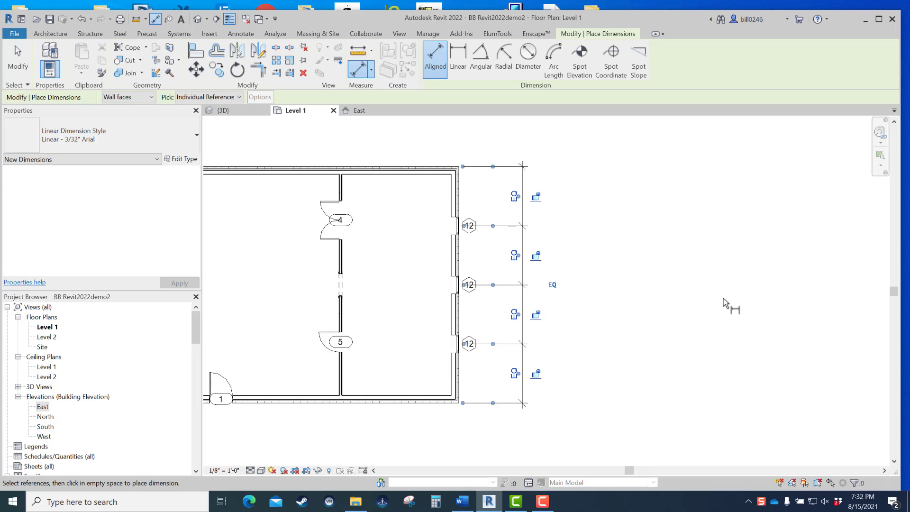
pyautogui.click(693, 306)
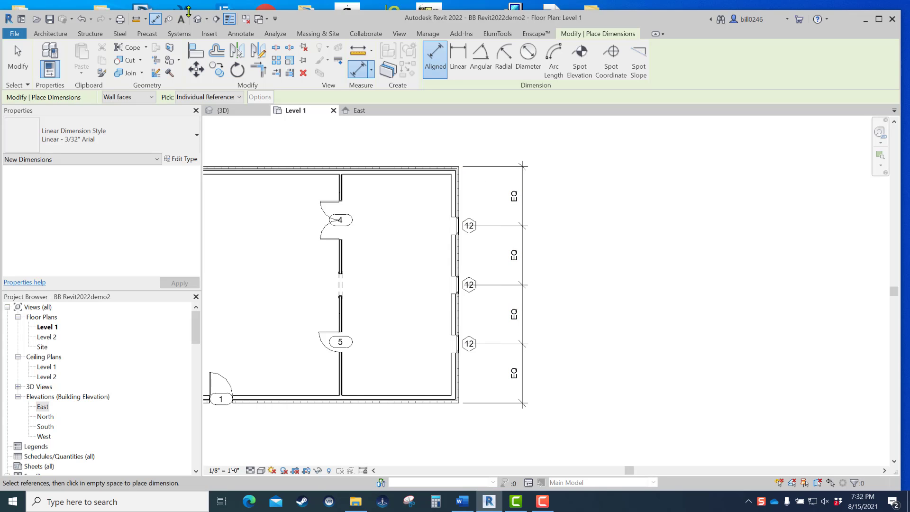
# Examine the east-wall window spacing in the 3D view and the East elevation, and return to the Level 1 plan.
pyautogui.click(221, 110)
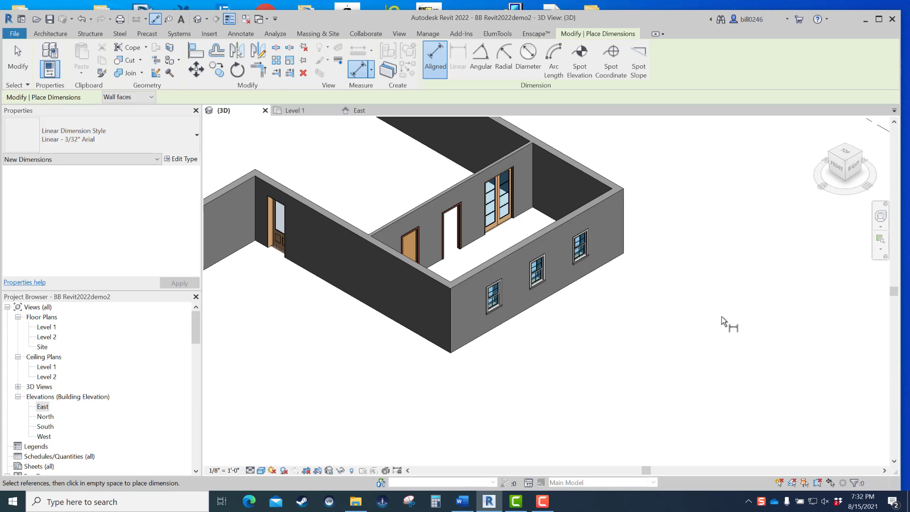
pyautogui.scroll(1, 637, 310)
pyautogui.moveTo(657, 351); pyautogui.dragTo(674, 416, button='middle')
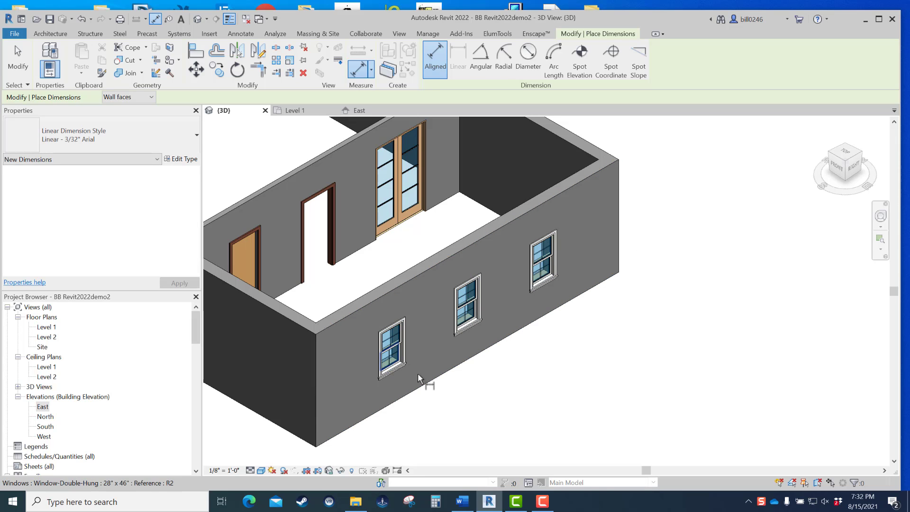
pyautogui.scroll(-2, 504, 377)
pyautogui.scroll(-2, 505, 375)
pyautogui.moveTo(514, 373); pyautogui.dragTo(596, 370, button='middle')
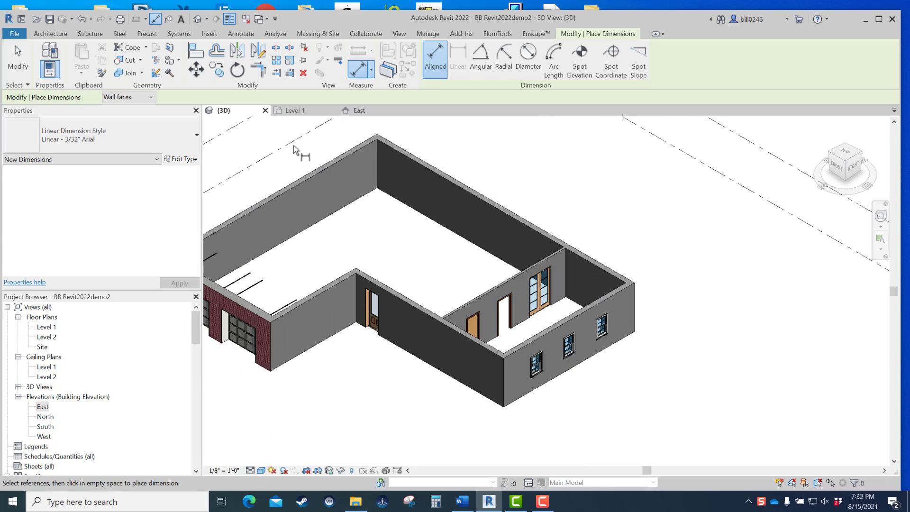
pyautogui.click(350, 110)
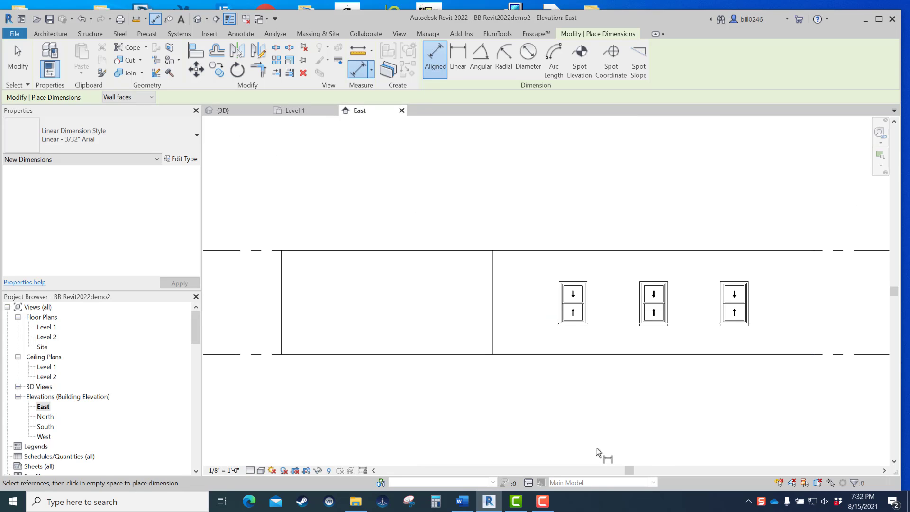
pyautogui.moveTo(599, 451); pyautogui.dragTo(403, 401, button='middle')
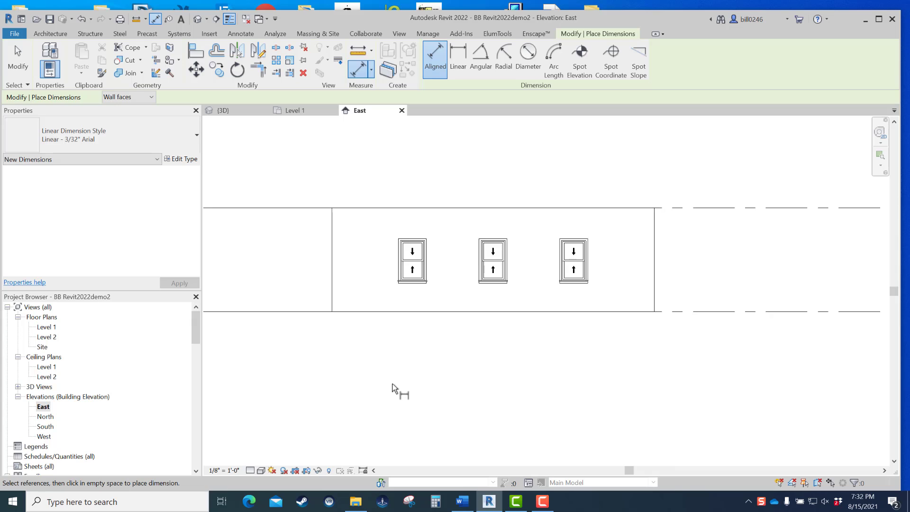
pyautogui.click(294, 110)
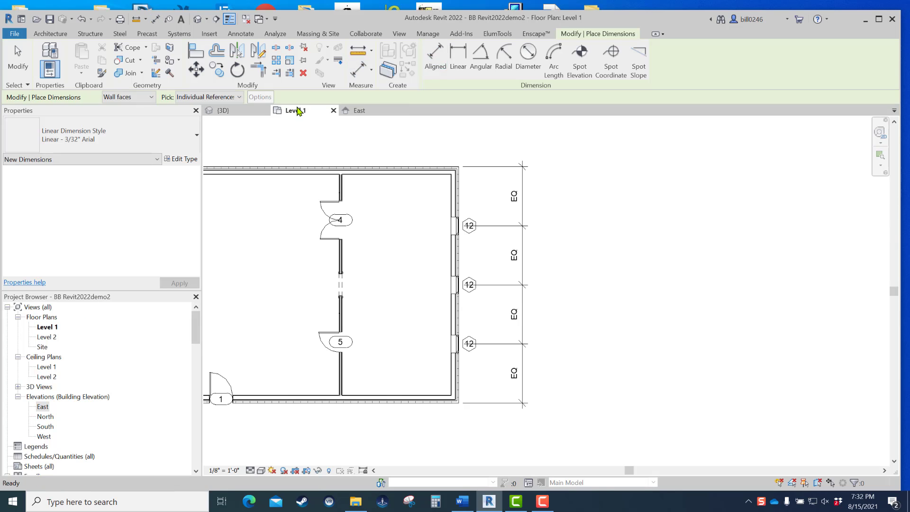
# Delete the east-wall dimension string and unconstrain the windows from its equality constraints.
pyautogui.press('Escape')
pyautogui.click(537, 270)
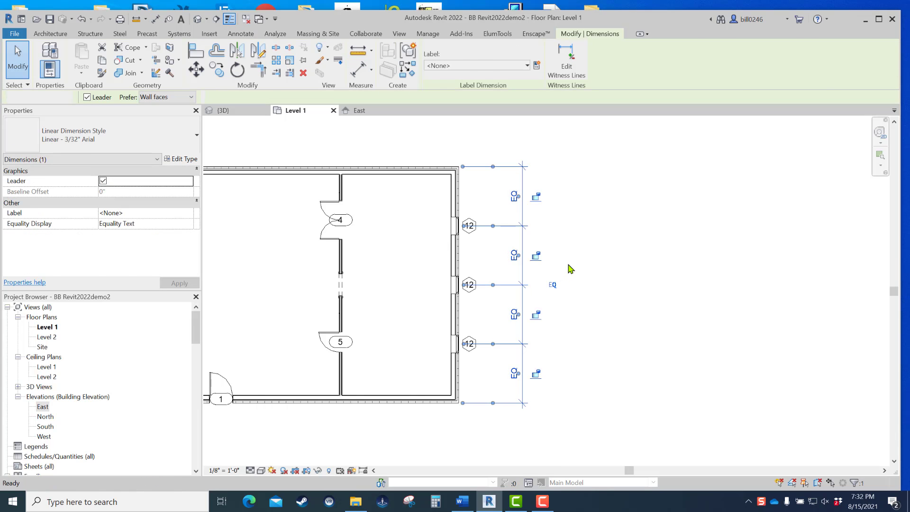
pyautogui.press('Delete')
pyautogui.moveTo(734, 387); pyautogui.dragTo(625, 197)
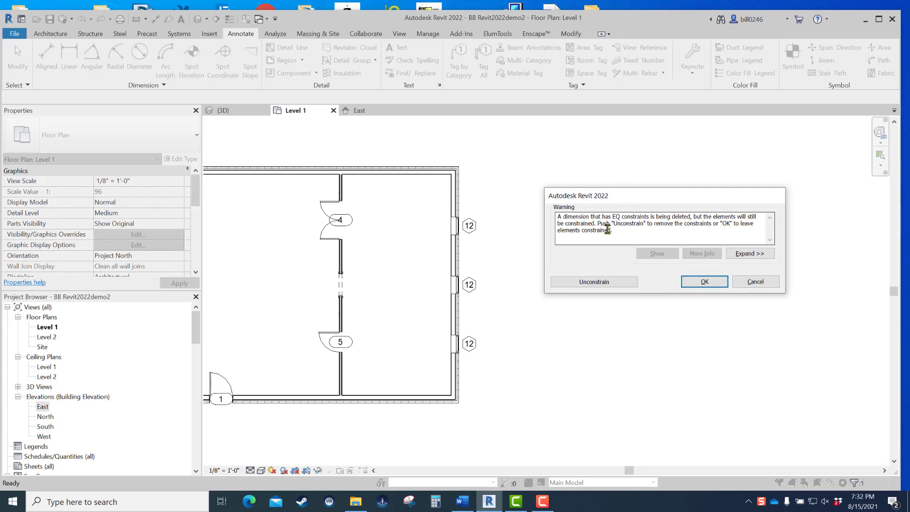
pyautogui.click(596, 292)
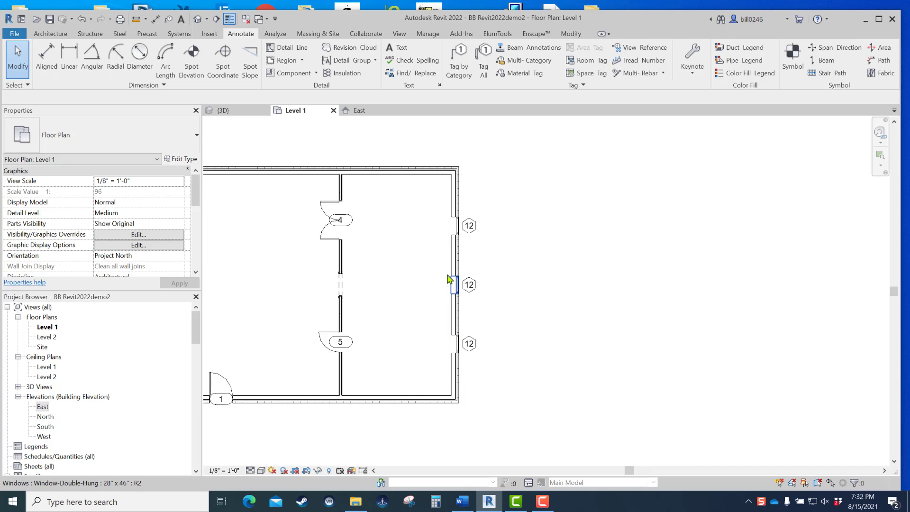
# Move the northernmost east-wall window north along the wall and undo the move.
pyautogui.moveTo(458, 229); pyautogui.dragTo(504, 214)
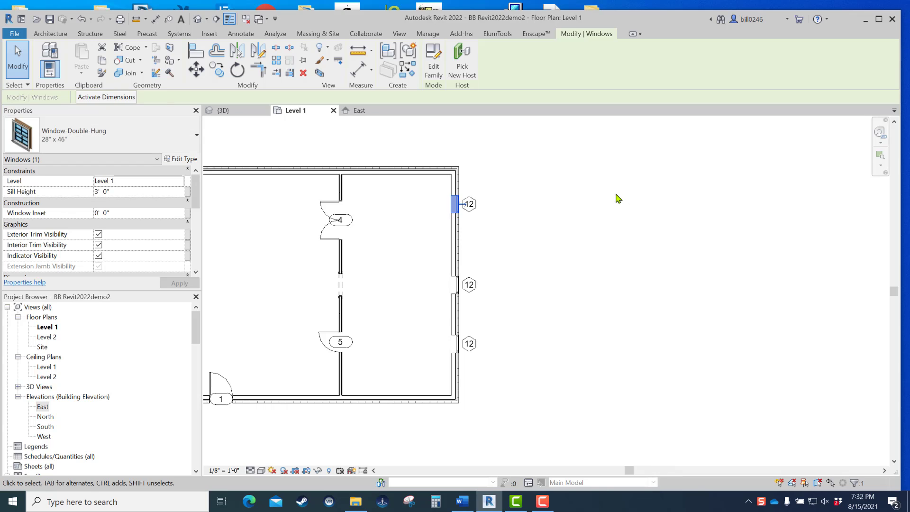
pyautogui.click(83, 19)
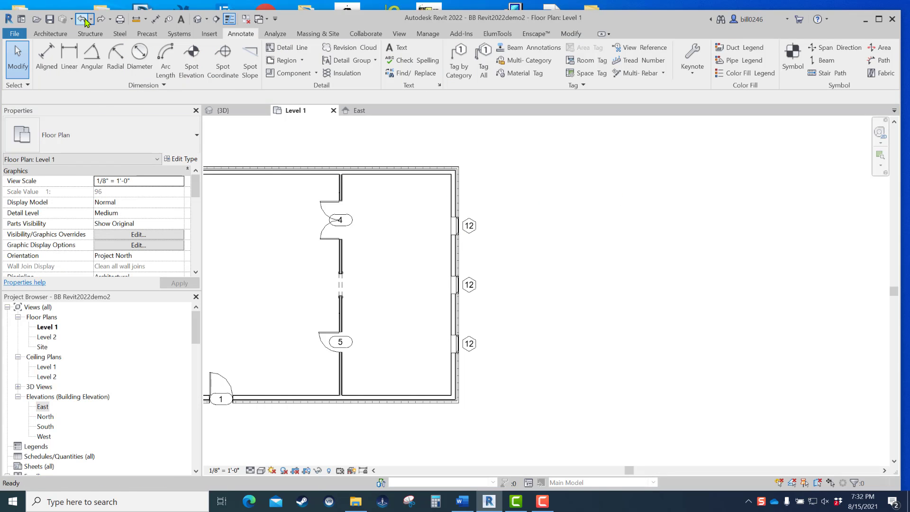
# In the 3D view, change the middle east-wall window to the Fixed 36" x 48" type.
pyautogui.scroll(-1, 583, 272)
pyautogui.moveTo(585, 270)
pyautogui.mouseDown(button='middle')
pyautogui.moveTo(699, 230)
pyautogui.moveTo(716, 296)
pyautogui.mouseUp(button='middle')
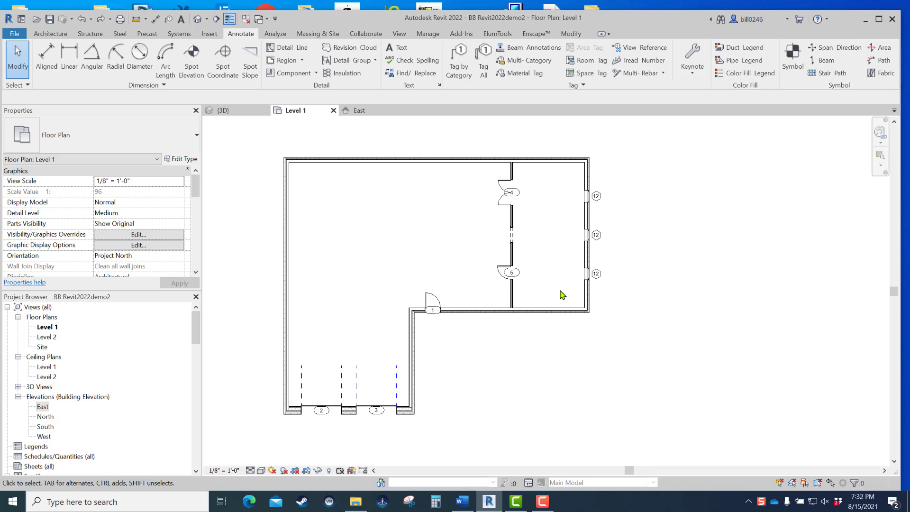
pyautogui.scroll(2, 592, 223)
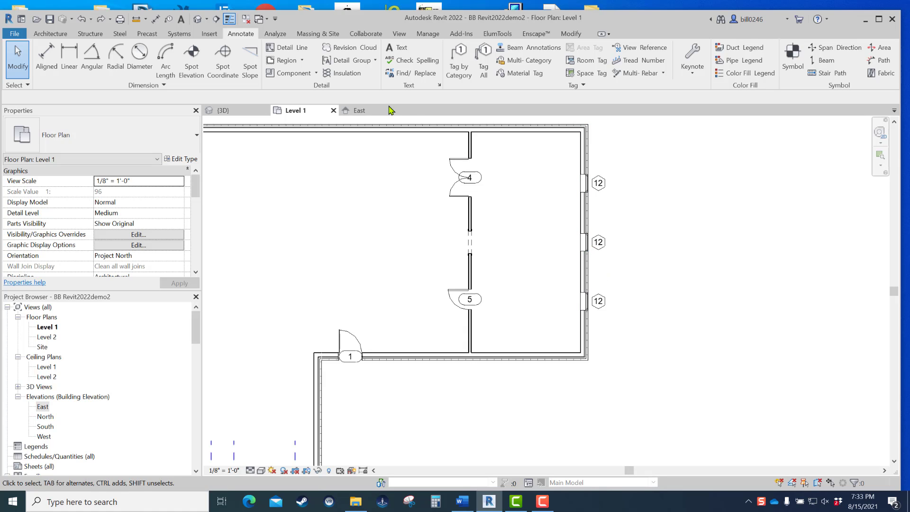
pyautogui.click(222, 110)
pyautogui.scroll(5, 550, 384)
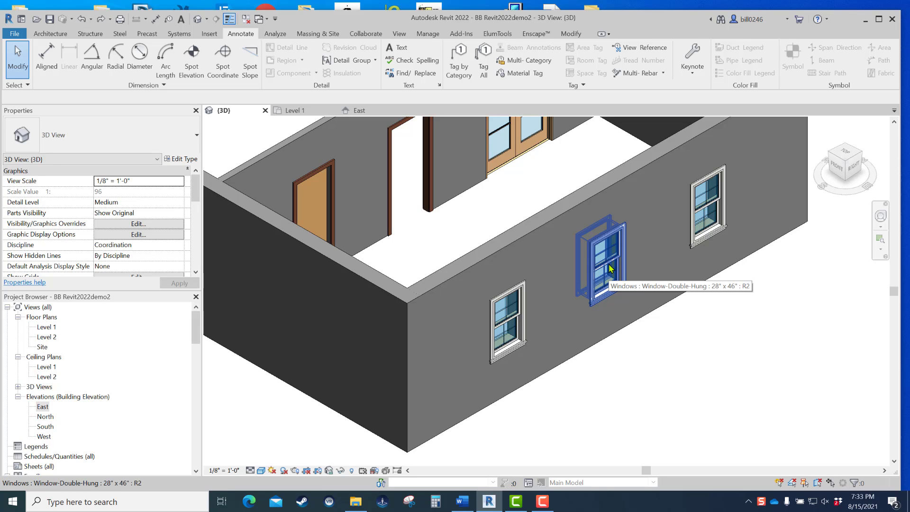
pyautogui.click(611, 269)
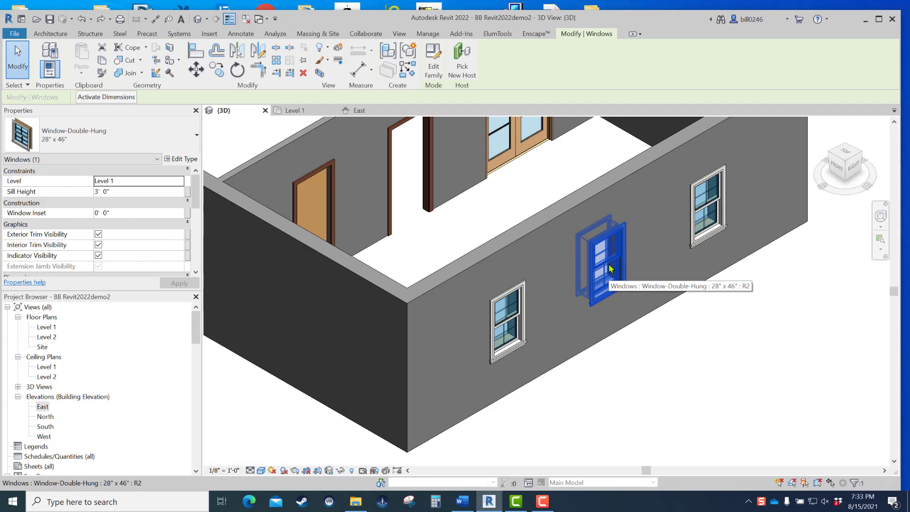
pyautogui.click(90, 143)
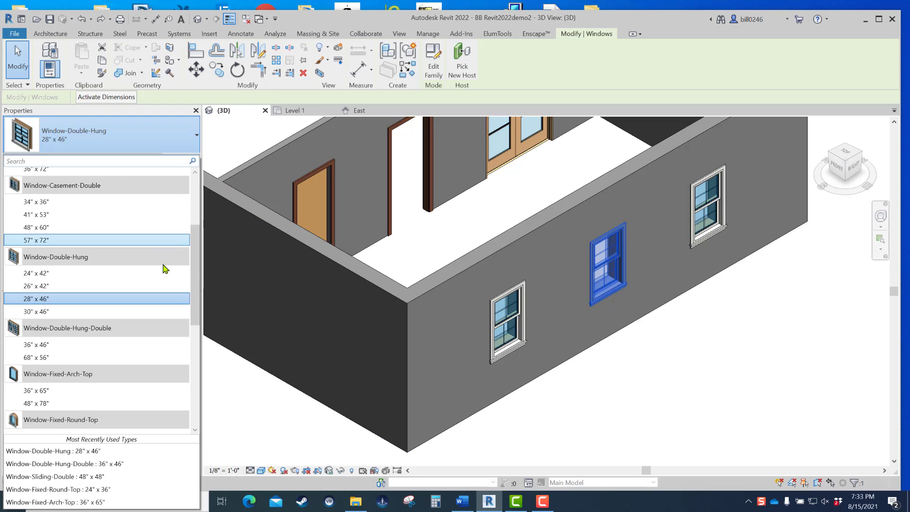
pyautogui.moveTo(195, 267); pyautogui.dragTo(189, 185)
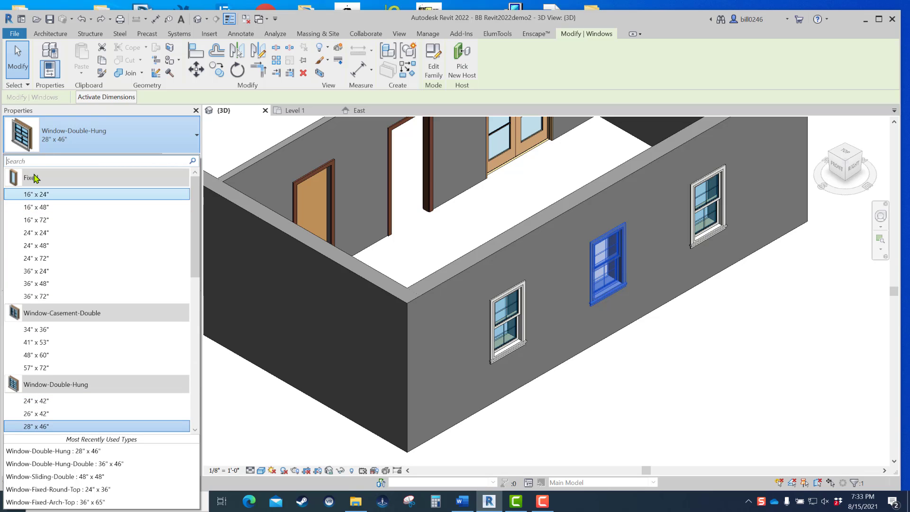
pyautogui.click(44, 284)
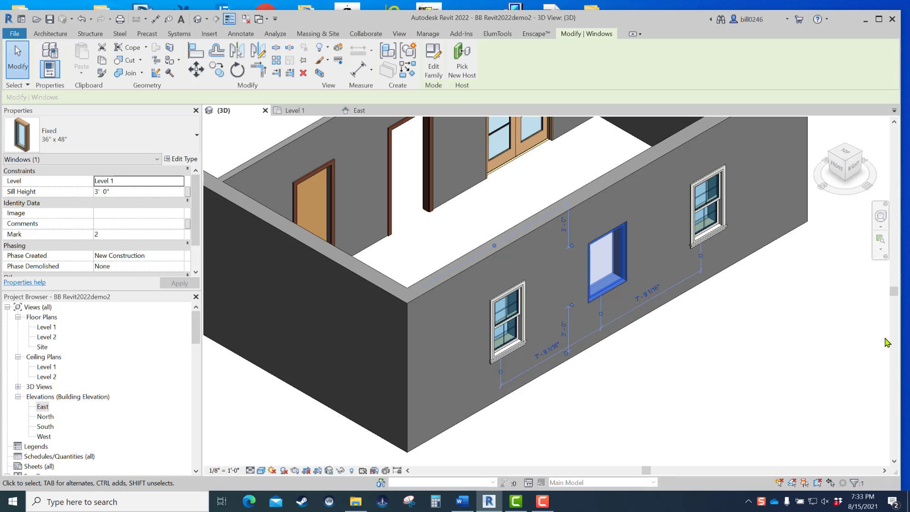
pyautogui.click(807, 342)
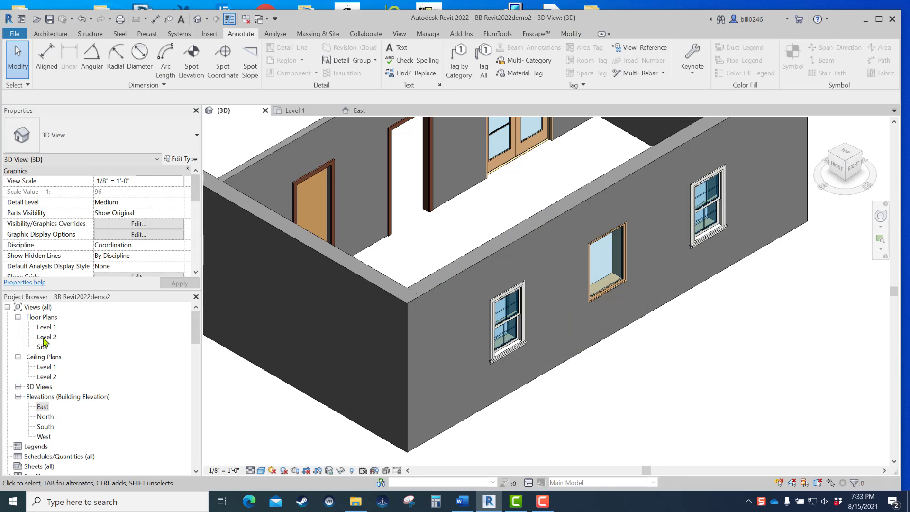
# Check the middle east-wall window's tag in the Level 1 plan, and set its head height to 8' 0" in the East elevation.
pyautogui.click(298, 110)
pyautogui.scroll(3, 616, 251)
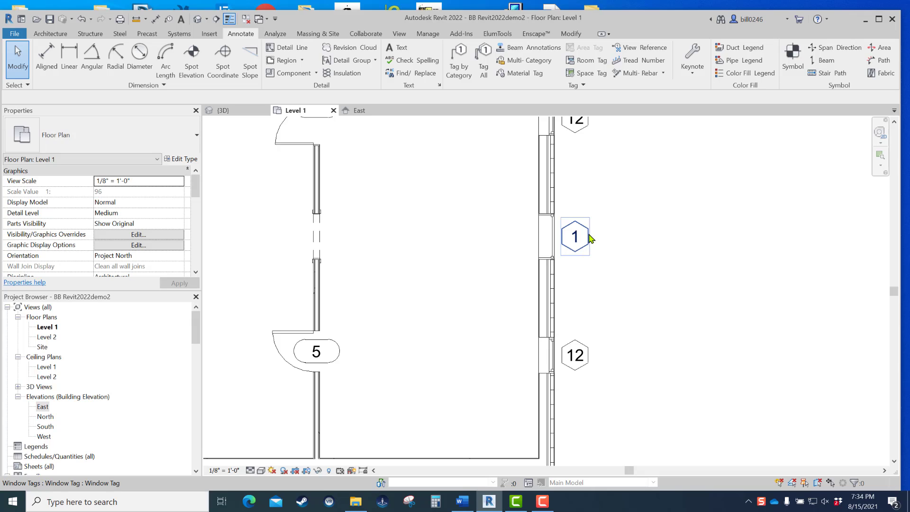
pyautogui.scroll(-2, 590, 238)
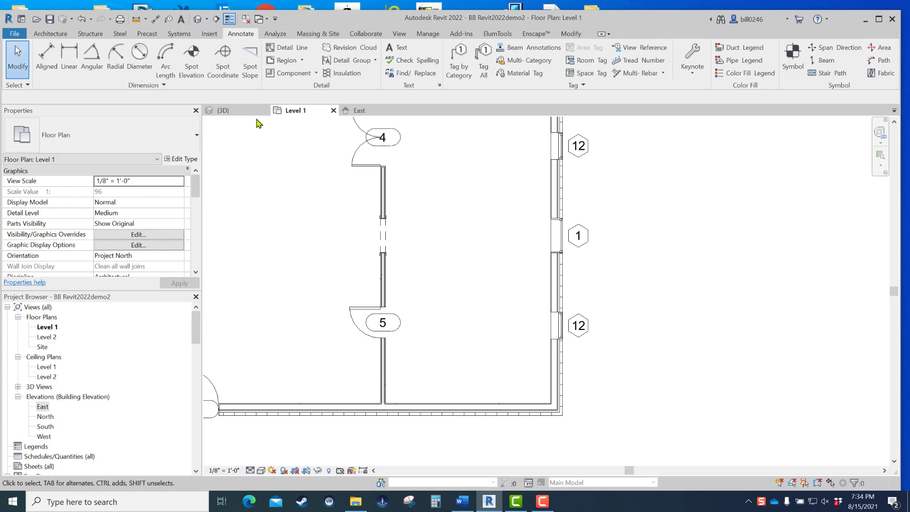
pyautogui.click(353, 112)
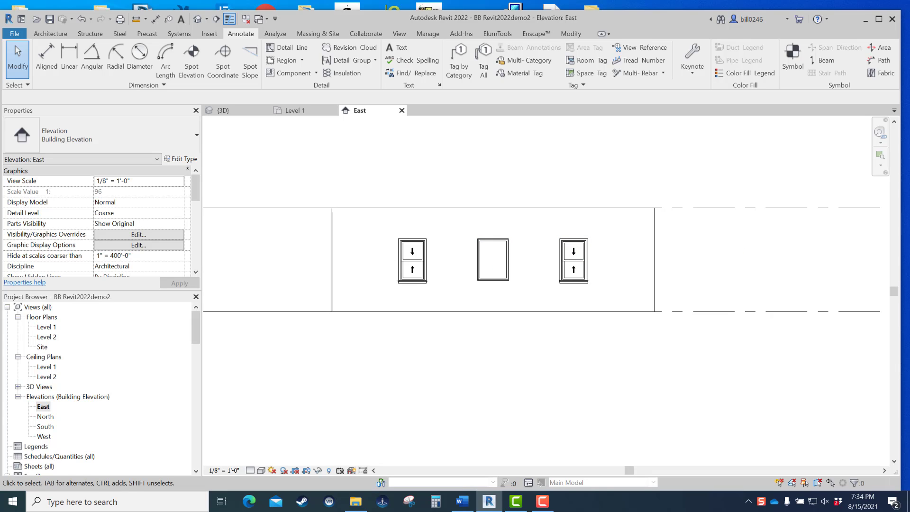
pyautogui.click(490, 284)
pyautogui.scroll(-2, 196, 246)
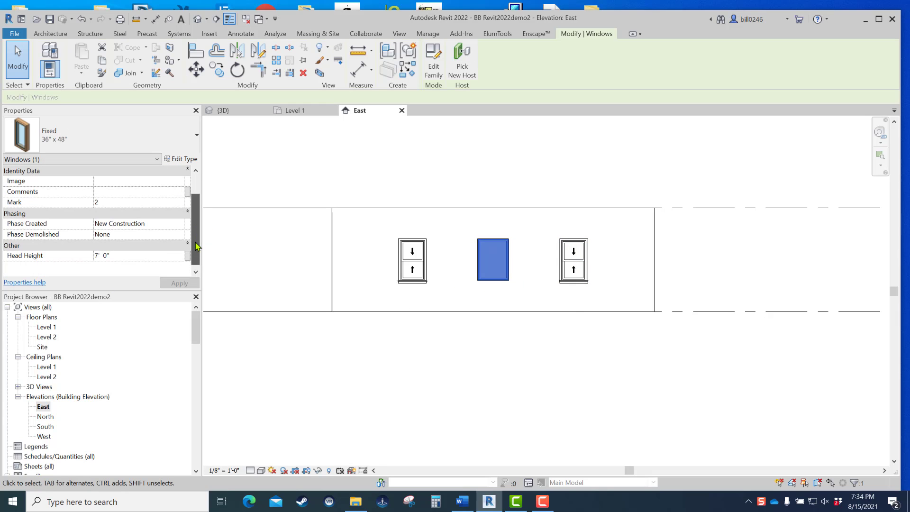
pyautogui.click(157, 256)
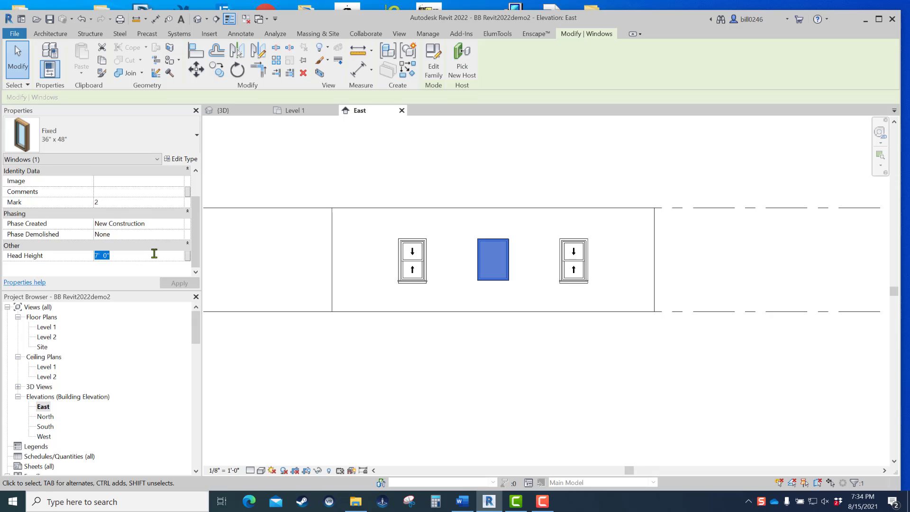
pyautogui.write('8')
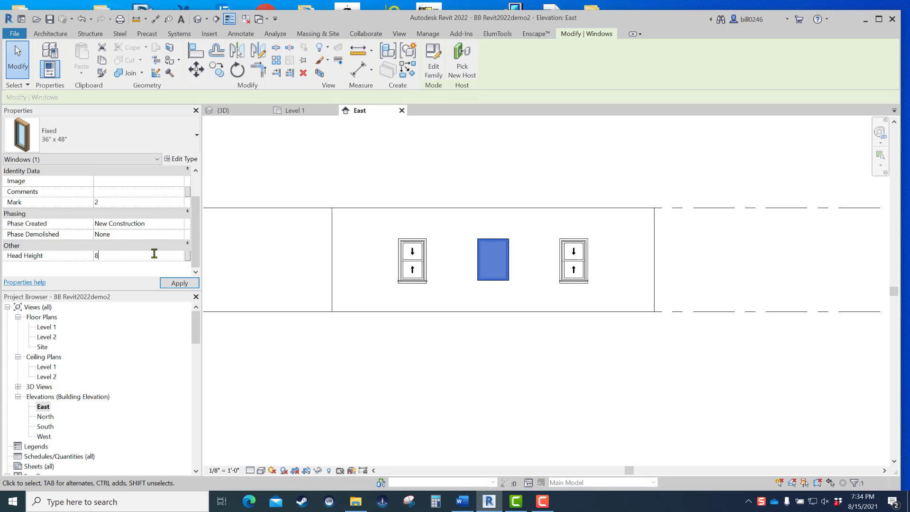
pyautogui.press('Return')
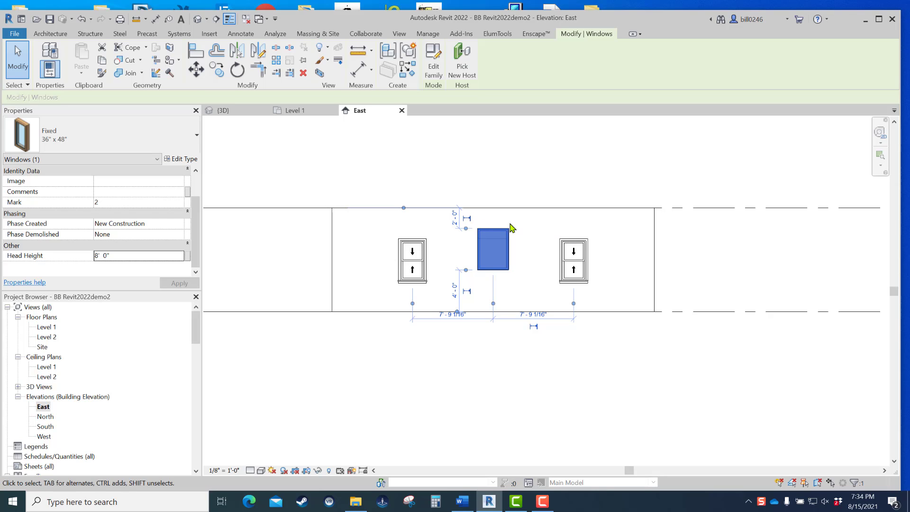
pyautogui.click(487, 379)
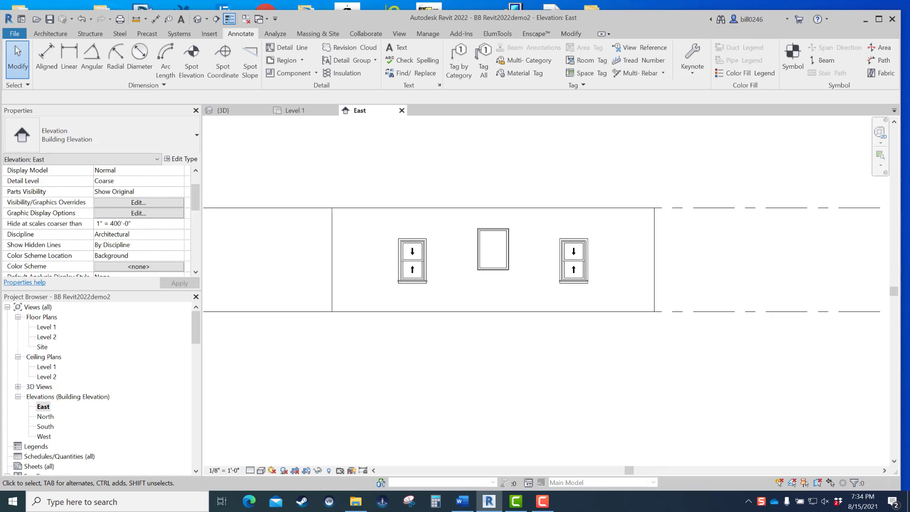
# In the Level 1 plan, use Create Similar on the middle east-wall window to place two Fixed 36" x 48" windows in the north wall.
pyautogui.doubleClick(41, 328)
pyautogui.moveTo(768, 302); pyautogui.dragTo(779, 386, button='middle')
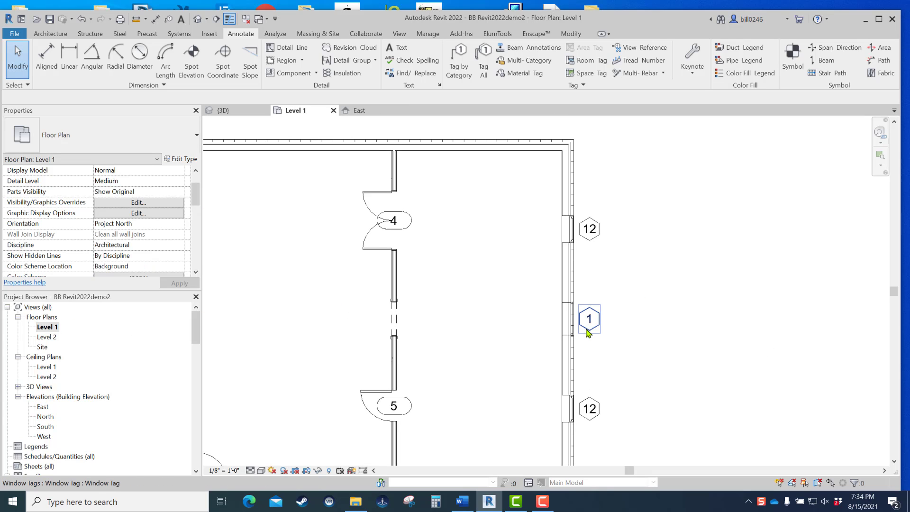
pyautogui.click(574, 322)
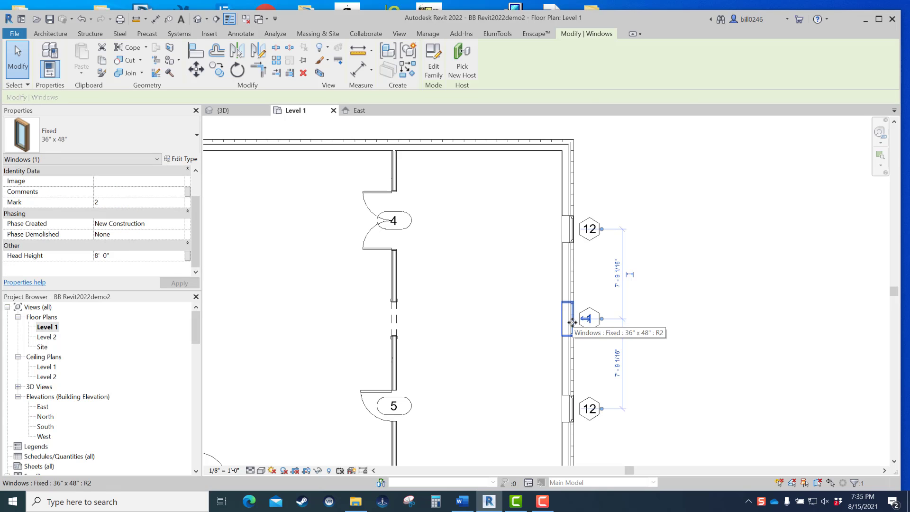
pyautogui.rightClick(574, 322)
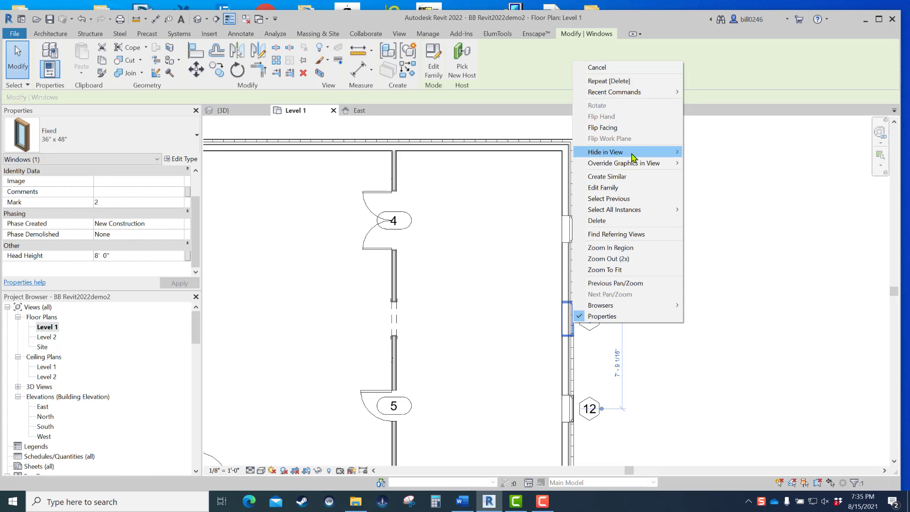
pyautogui.click(631, 177)
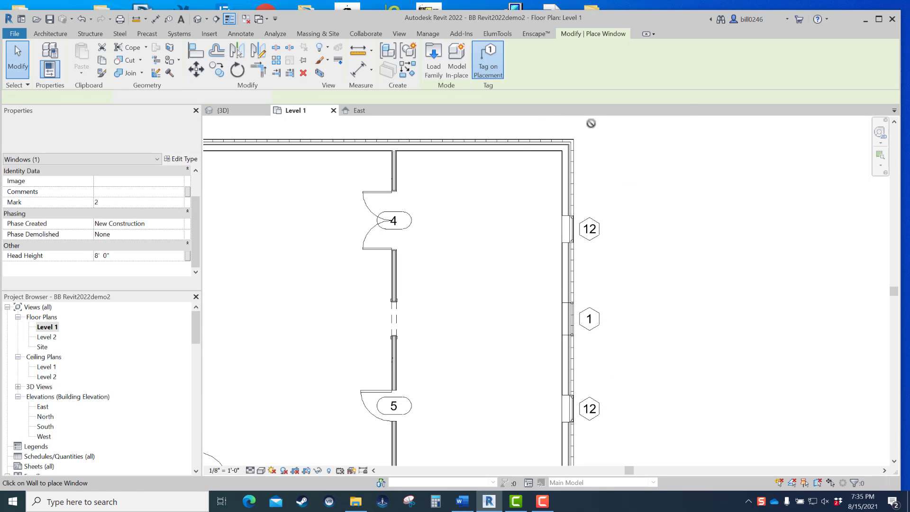
pyautogui.click(516, 146)
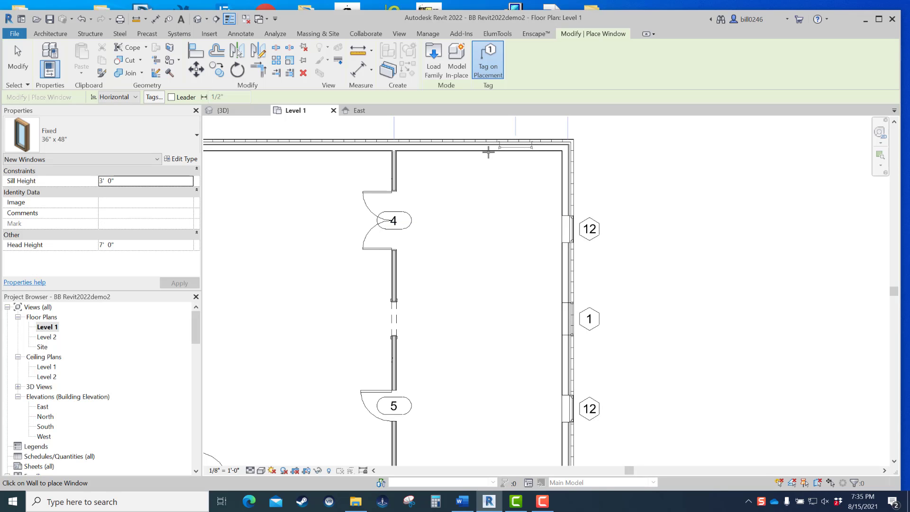
pyautogui.click(453, 147)
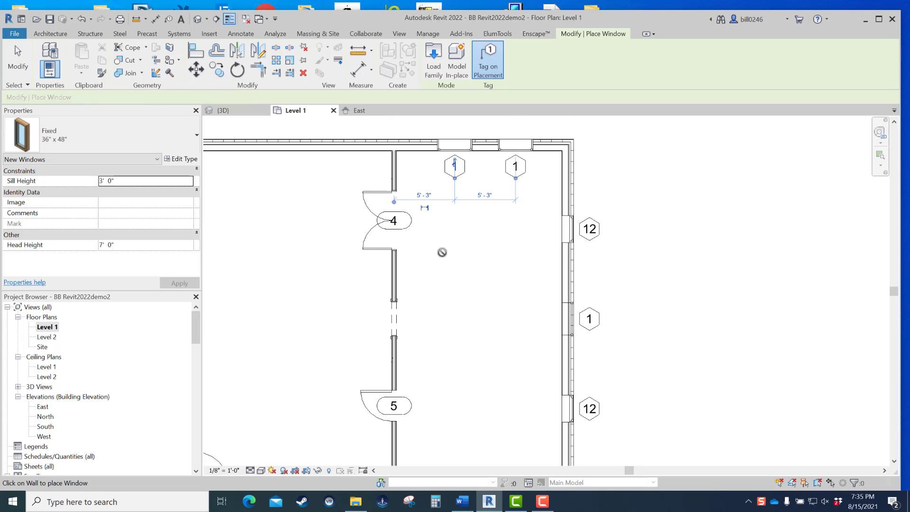
pyautogui.press('Escape')
pyautogui.press('Escape')
# Move the tags of the two new north-wall windows outside the building, above the wall.
pyautogui.scroll(3, 485, 211)
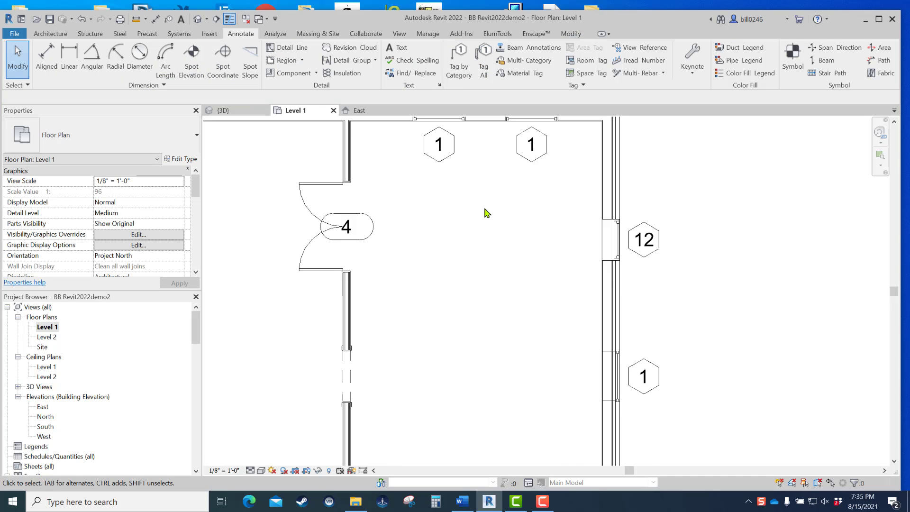
pyautogui.click(428, 250)
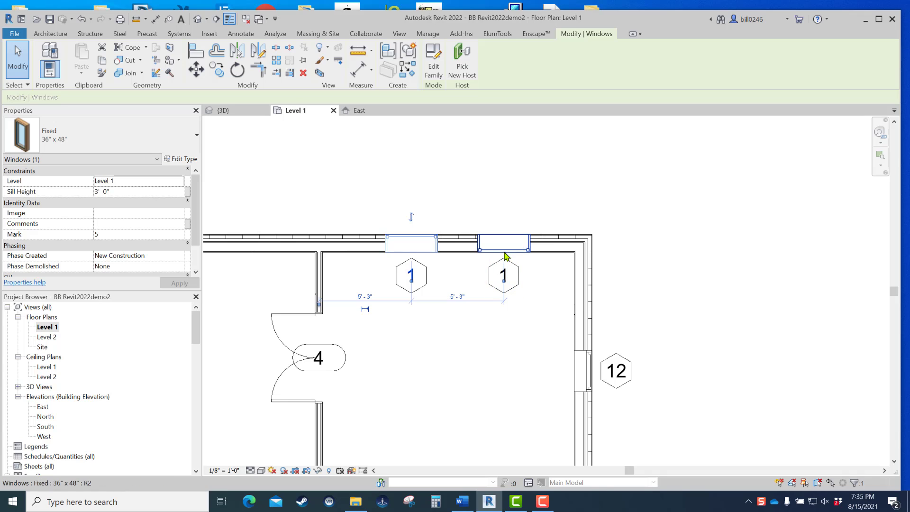
pyautogui.click(503, 277)
pyautogui.click(505, 272)
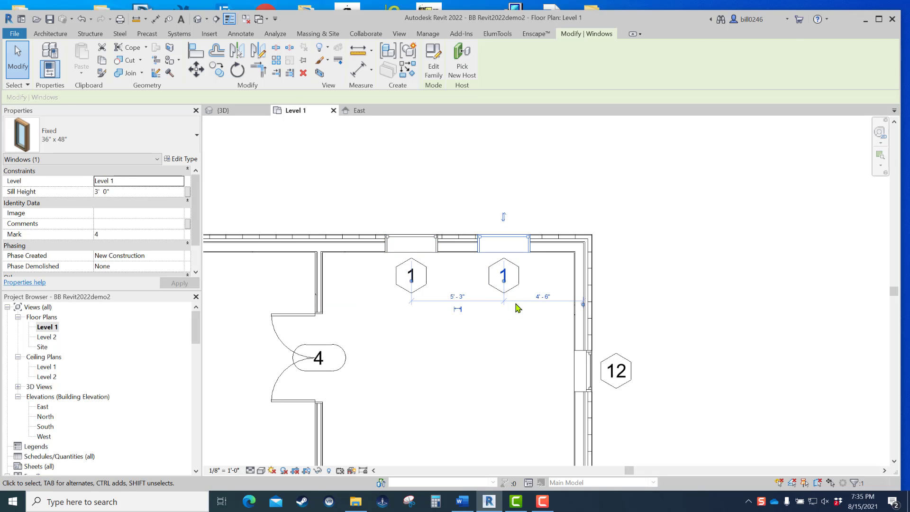
pyautogui.click(518, 309)
pyautogui.moveTo(504, 295); pyautogui.dragTo(516, 227)
pyautogui.click(412, 290)
pyautogui.moveTo(412, 294); pyautogui.dragTo(413, 209)
pyautogui.click(467, 320)
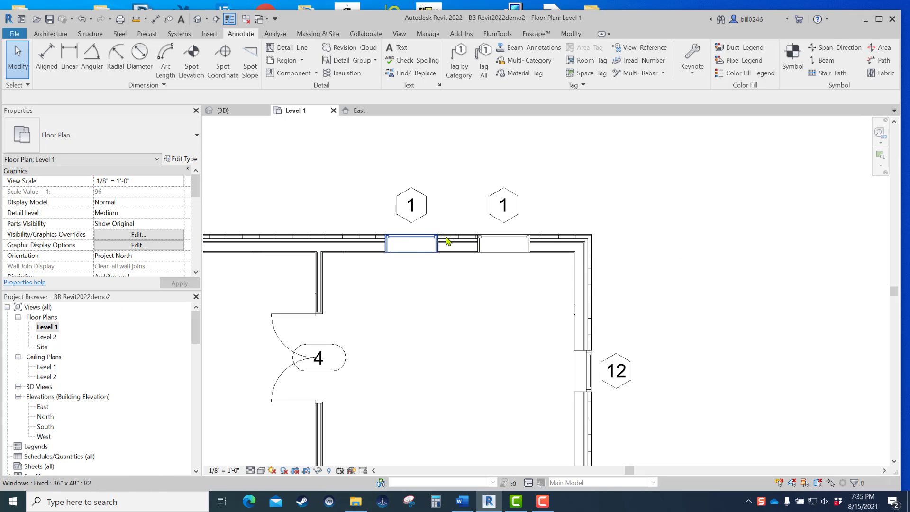
# Check the head height of each of the two north-wall windows in their properties.
pyautogui.click(419, 242)
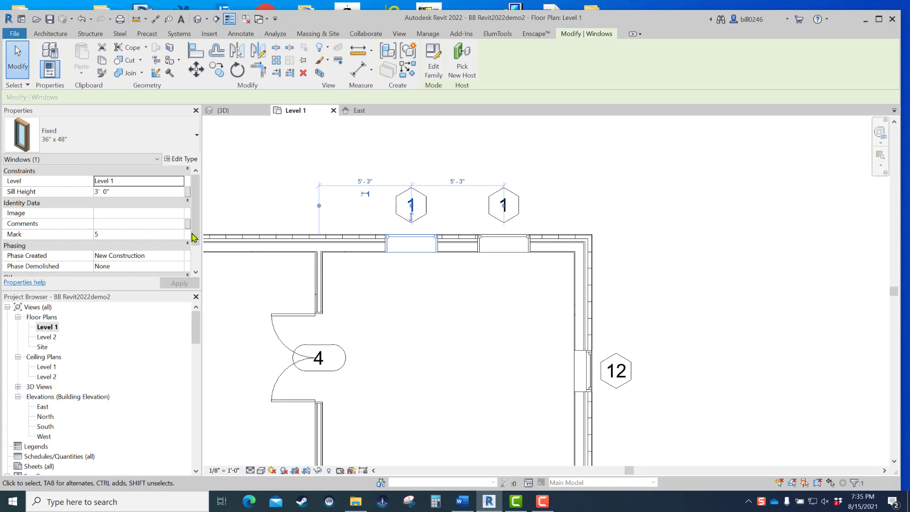
pyautogui.moveTo(196, 208); pyautogui.dragTo(193, 243)
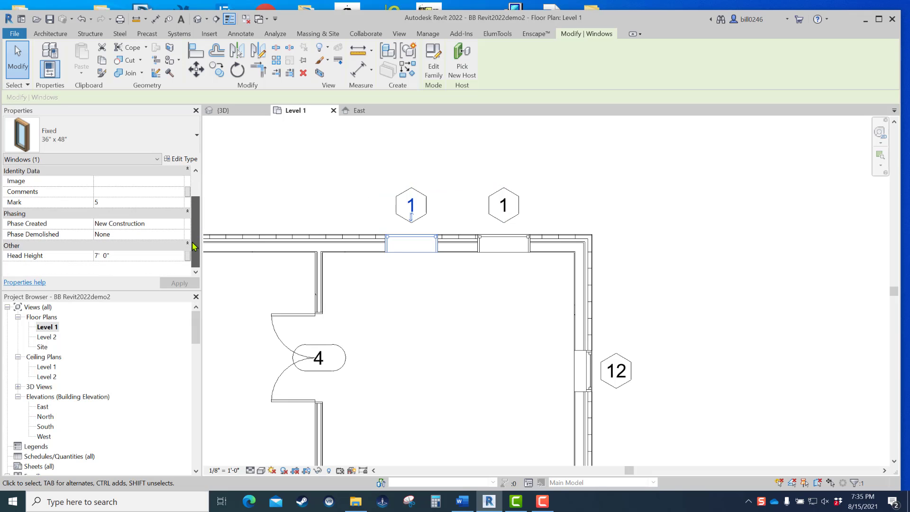
pyautogui.click(616, 184)
pyautogui.click(511, 243)
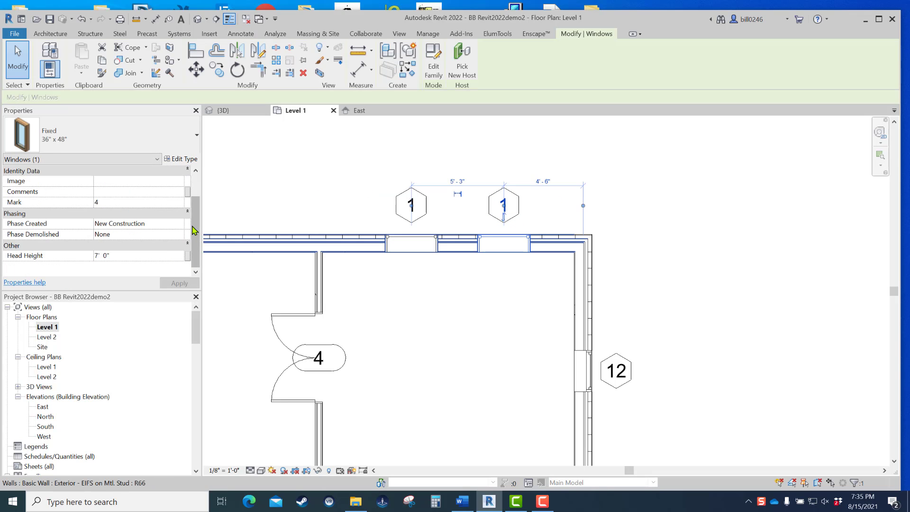
pyautogui.click(614, 277)
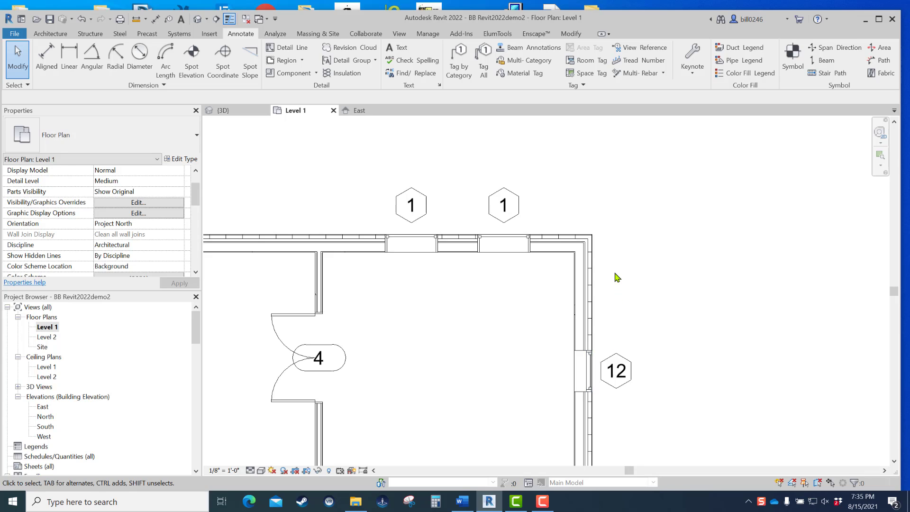
# Examine the east-wall and north-wall windows in the 3D view from the building's northeast corner.
pyautogui.scroll(-3, 617, 277)
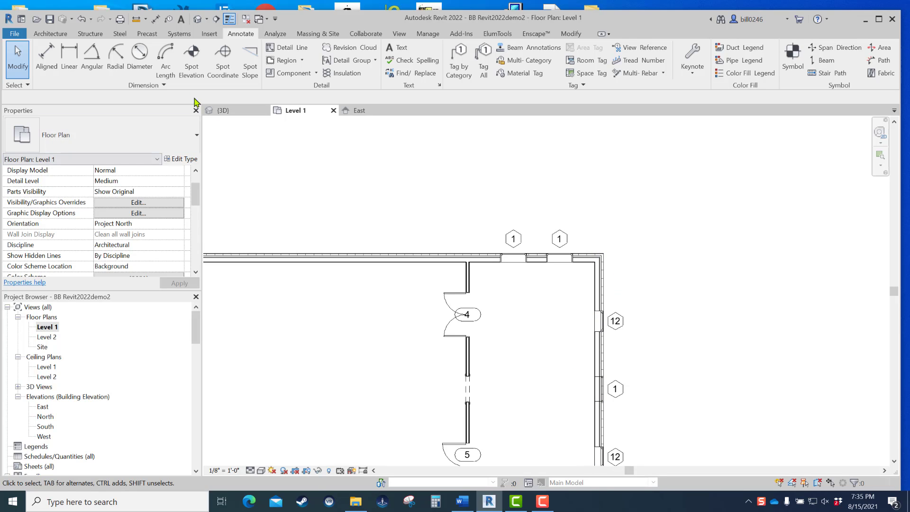
pyautogui.click(245, 115)
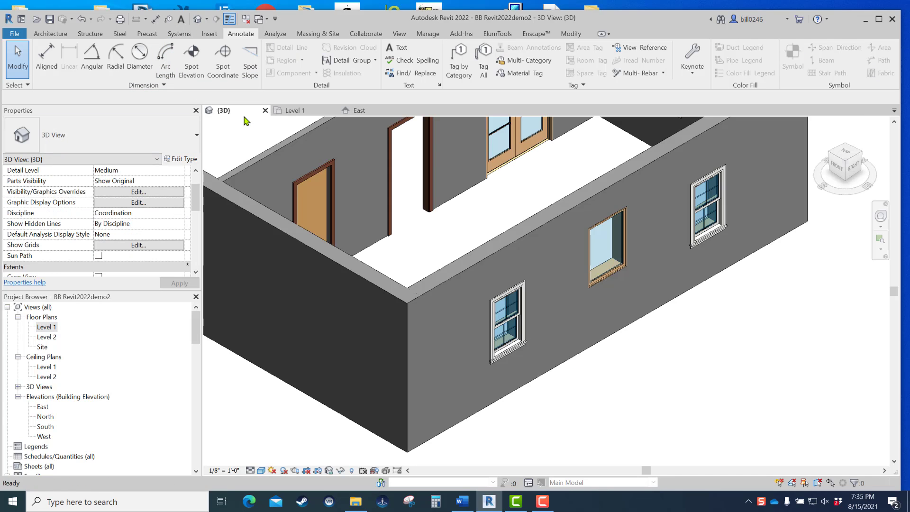
pyautogui.scroll(-2, 425, 300)
pyautogui.moveTo(429, 306); pyautogui.dragTo(371, 373, button='middle')
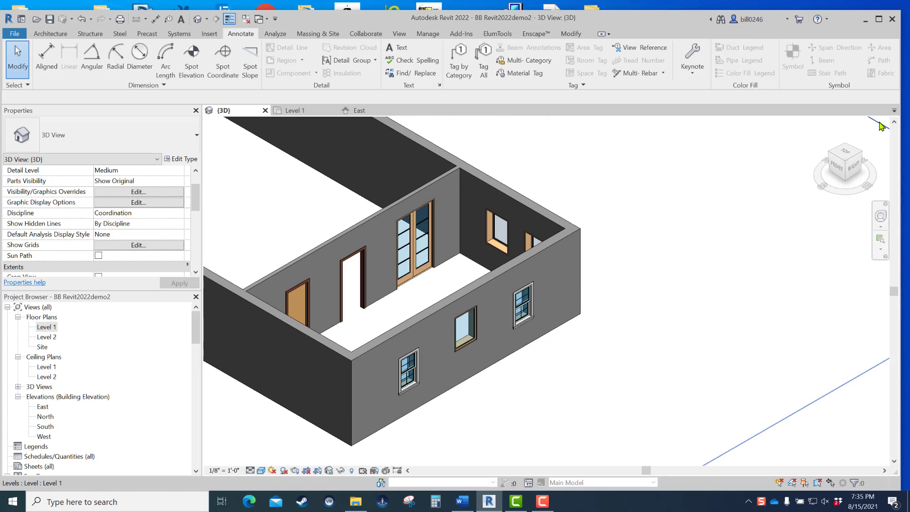
pyautogui.click(864, 159)
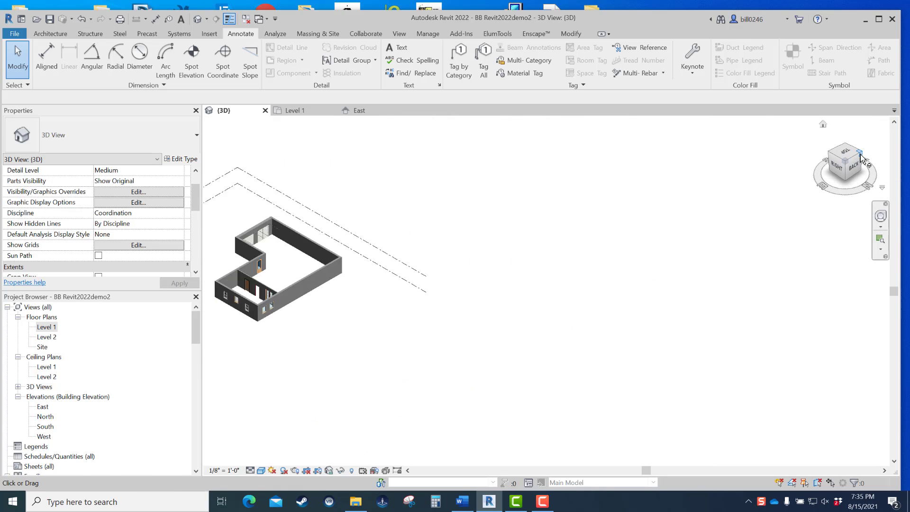
pyautogui.scroll(6, 532, 340)
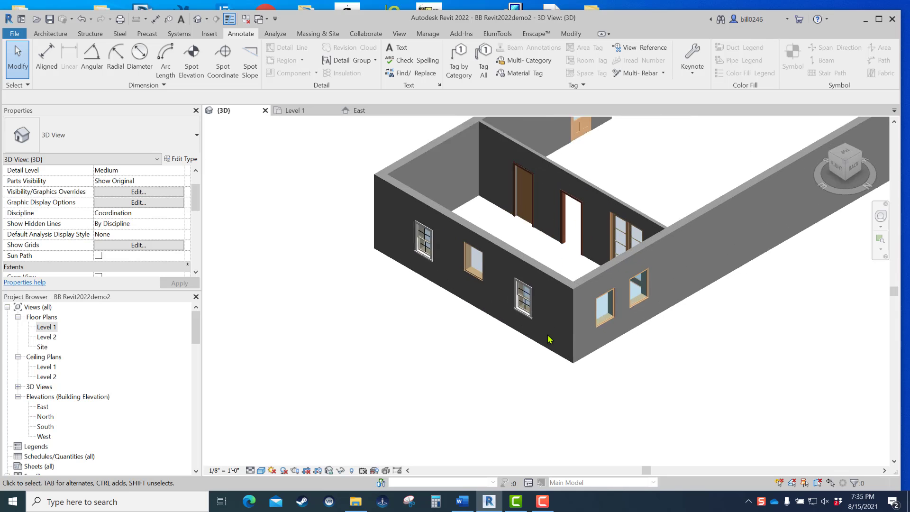
# Inspect the type properties of the middle east-wall window in the 3D view without changing anything.
pyautogui.moveTo(549, 331); pyautogui.dragTo(561, 408, button='middle')
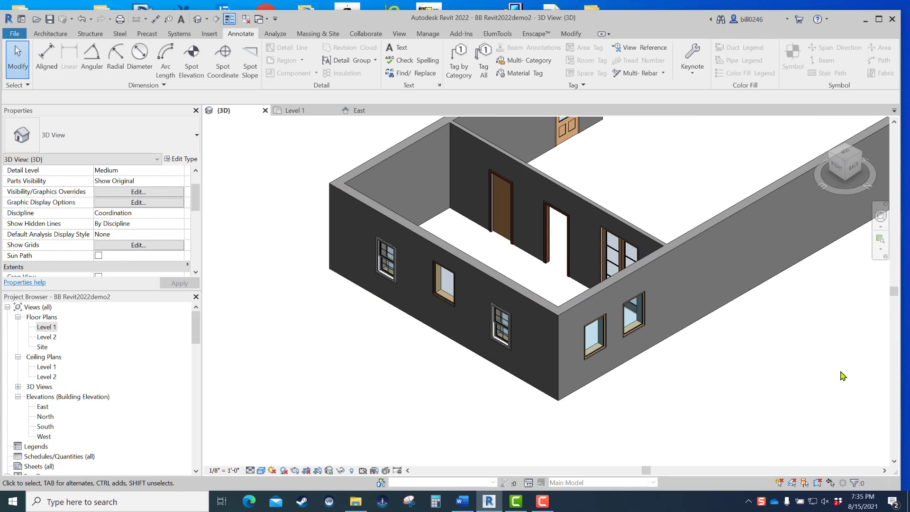
pyautogui.scroll(3, 624, 333)
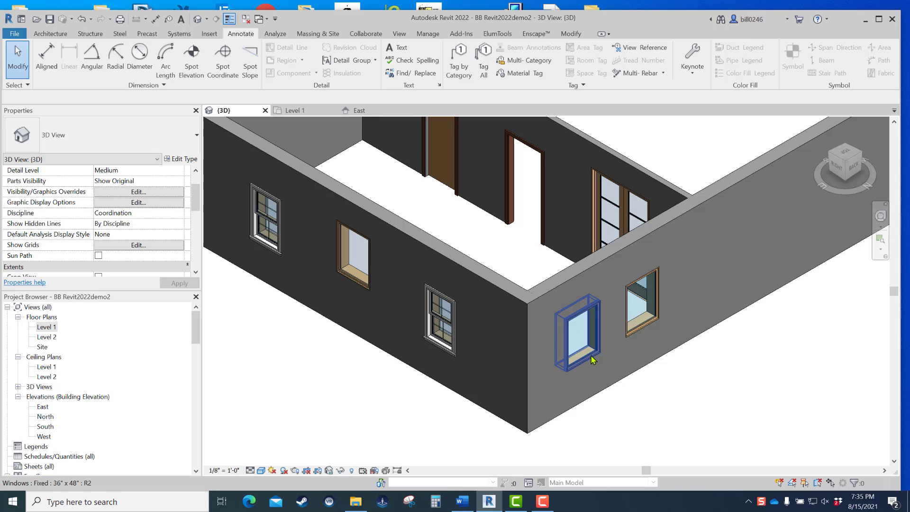
pyautogui.click(361, 286)
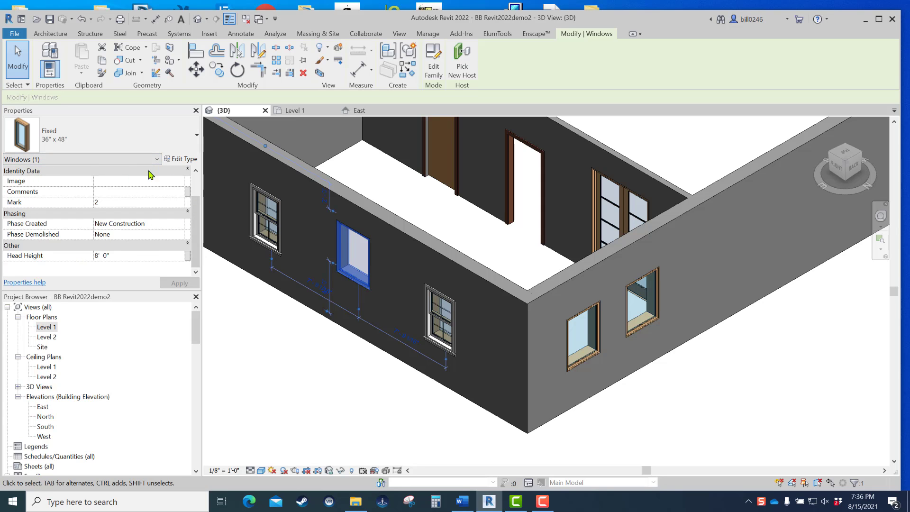
pyautogui.click(186, 160)
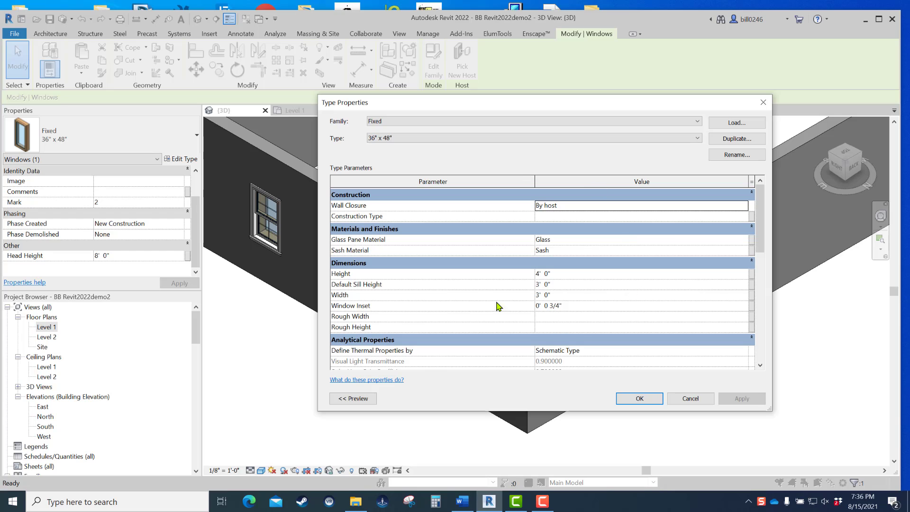
pyautogui.click(702, 401)
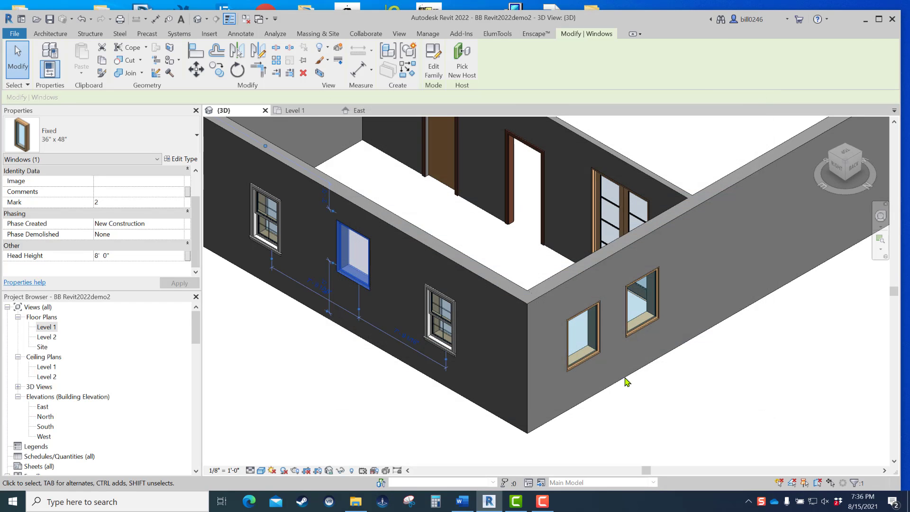
pyautogui.click(730, 375)
pyautogui.scroll(-2, 170, 333)
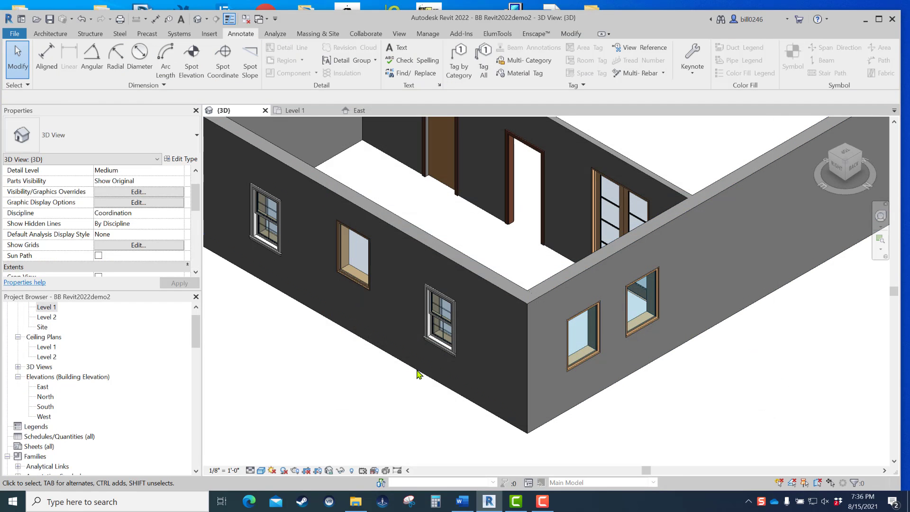
pyautogui.scroll(-3, 454, 387)
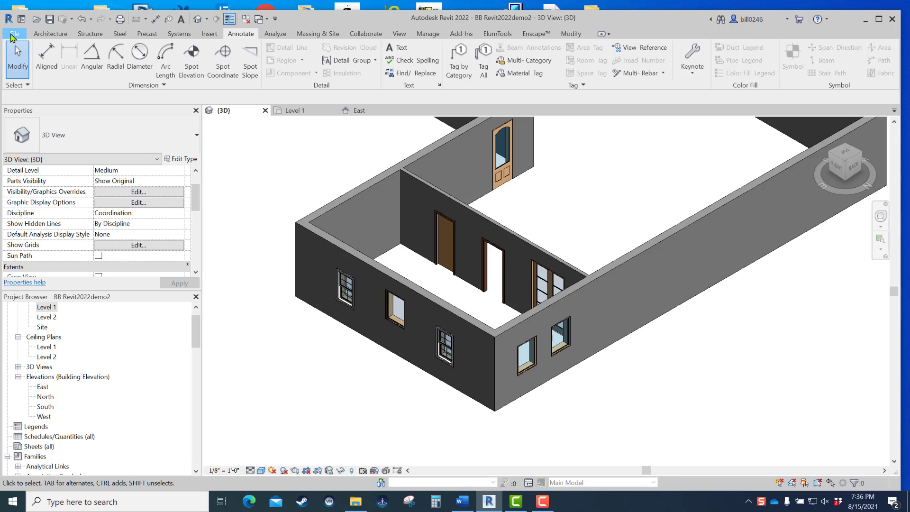
# Save the project under the new name BB Revit2022demo3.rvt in the Revit2022demos online folder.
pyautogui.click(11, 35)
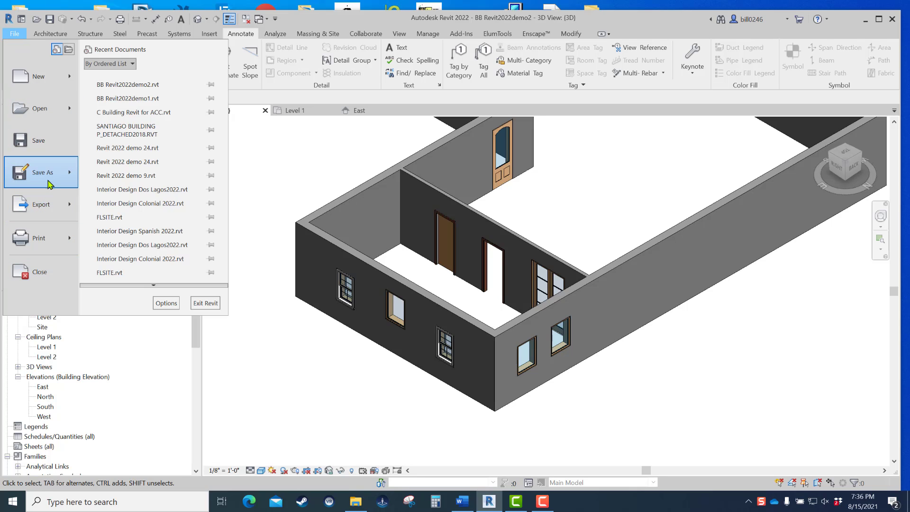
pyautogui.moveTo(49, 184)
pyautogui.click(164, 133)
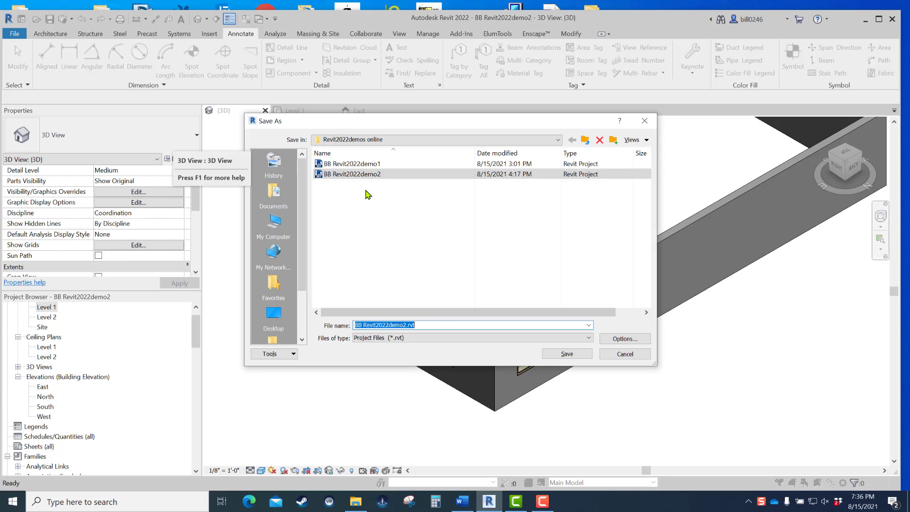
pyautogui.click(406, 324)
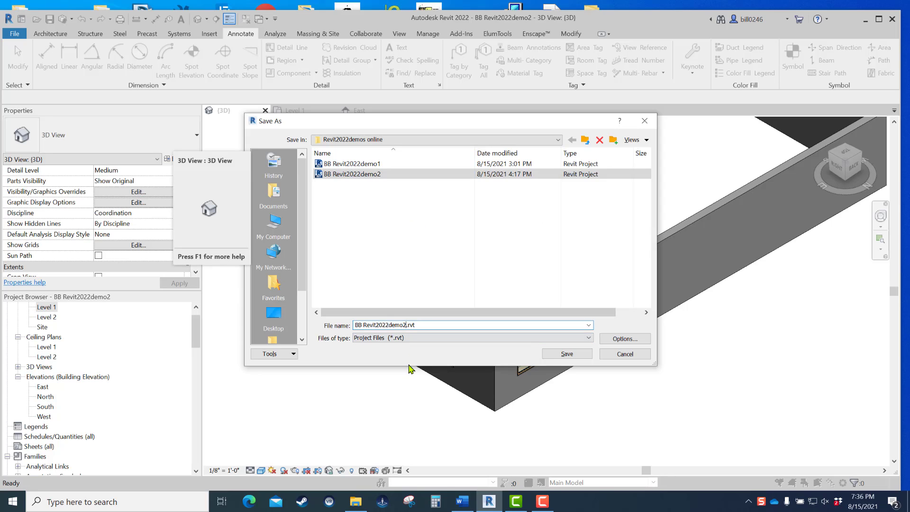
pyautogui.write('3')
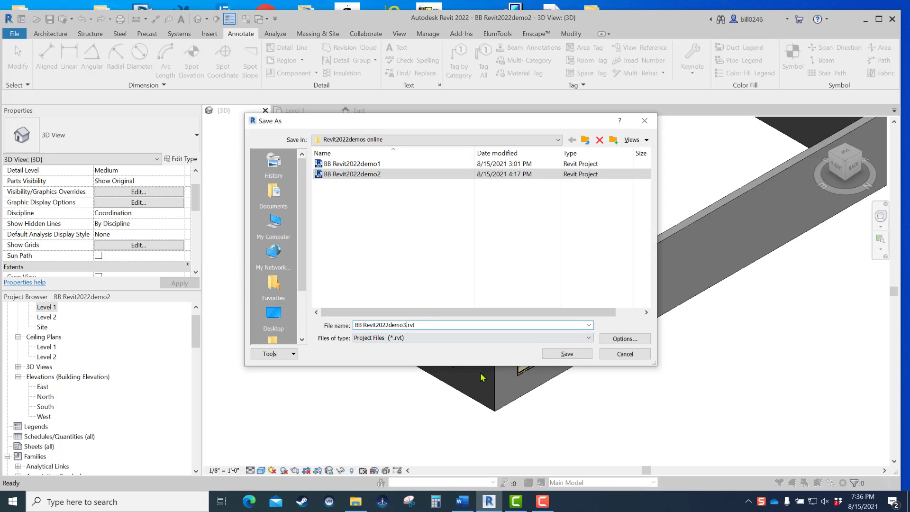
pyautogui.click(574, 354)
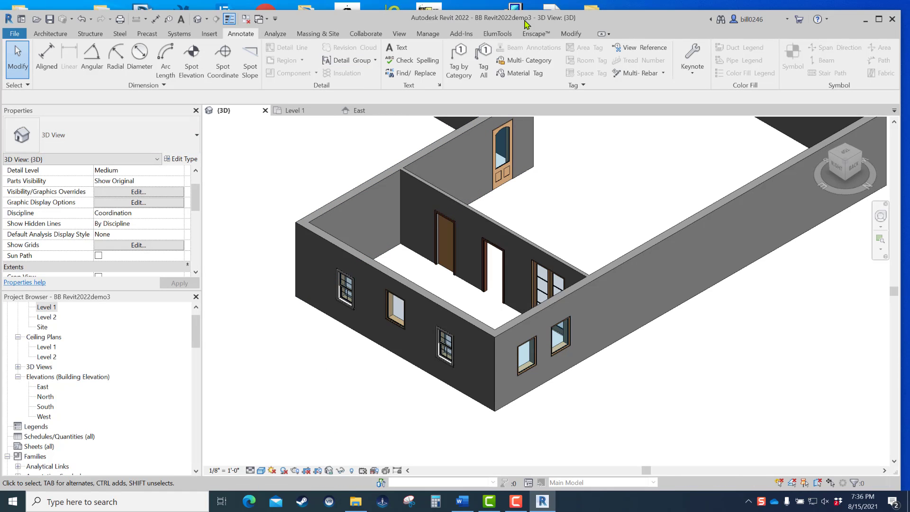
# Look through the available window types and sizes for the middle east-wall window, keeping its current type.
pyautogui.scroll(-3, 605, 319)
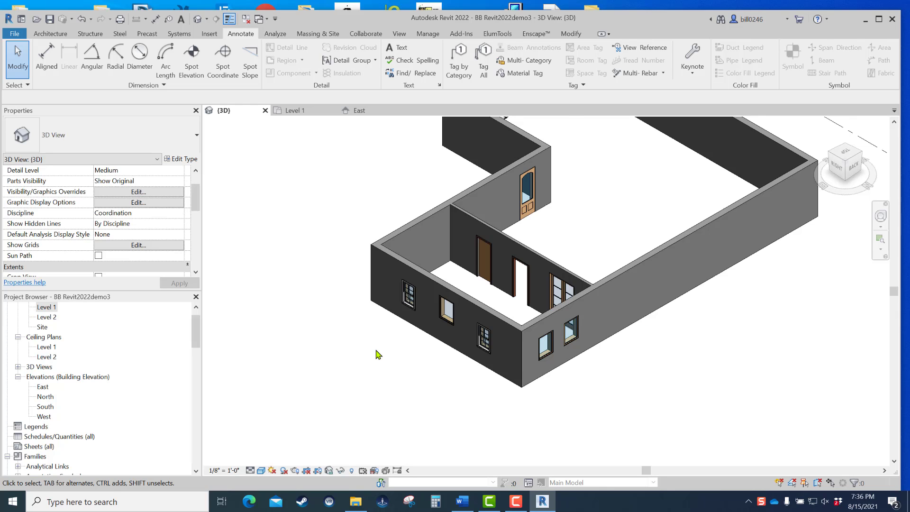
pyautogui.scroll(5, 424, 329)
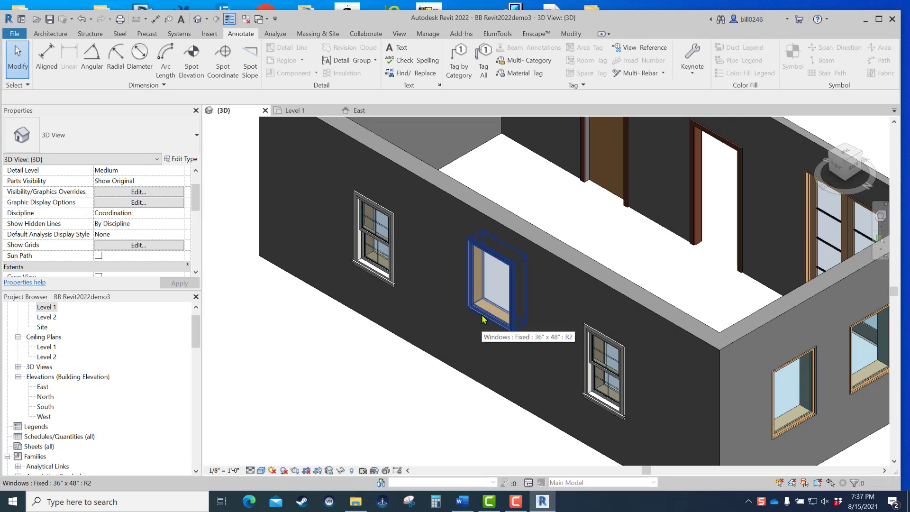
pyautogui.click(484, 319)
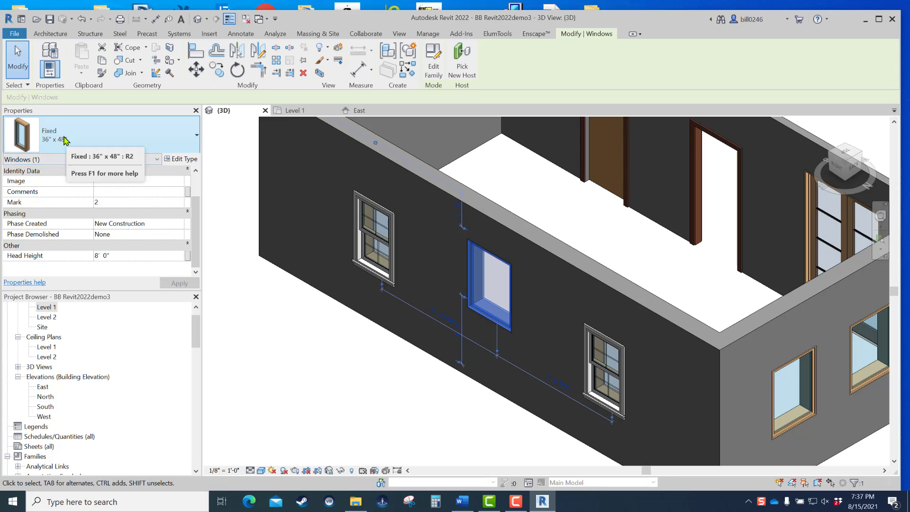
pyautogui.click(65, 140)
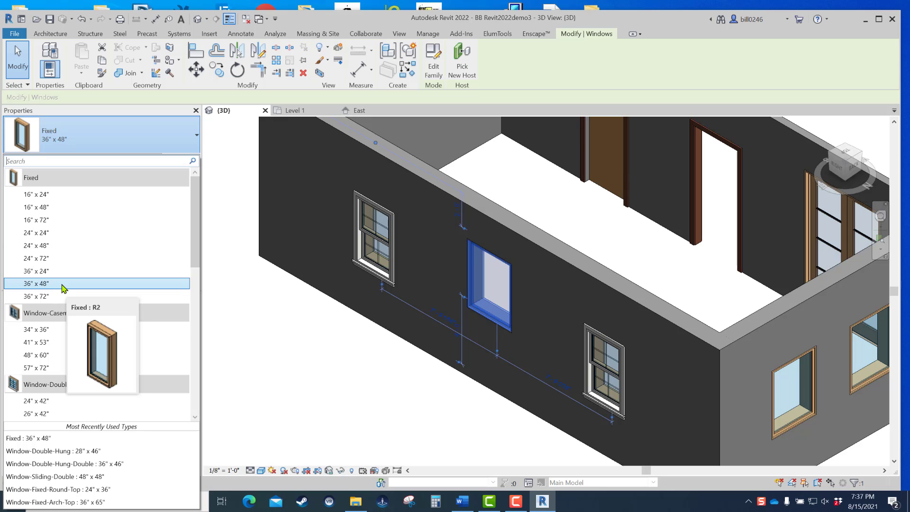
pyautogui.click(306, 336)
pyautogui.click(309, 335)
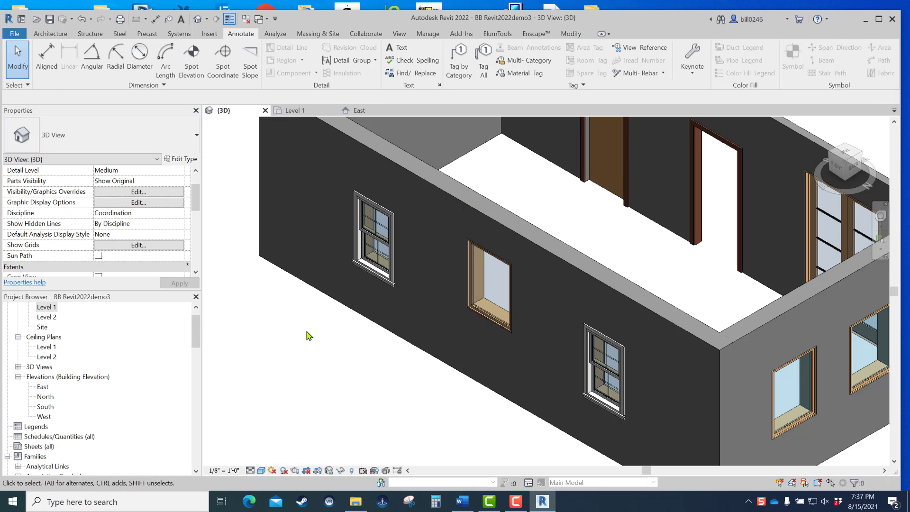
pyautogui.scroll(-2, 309, 336)
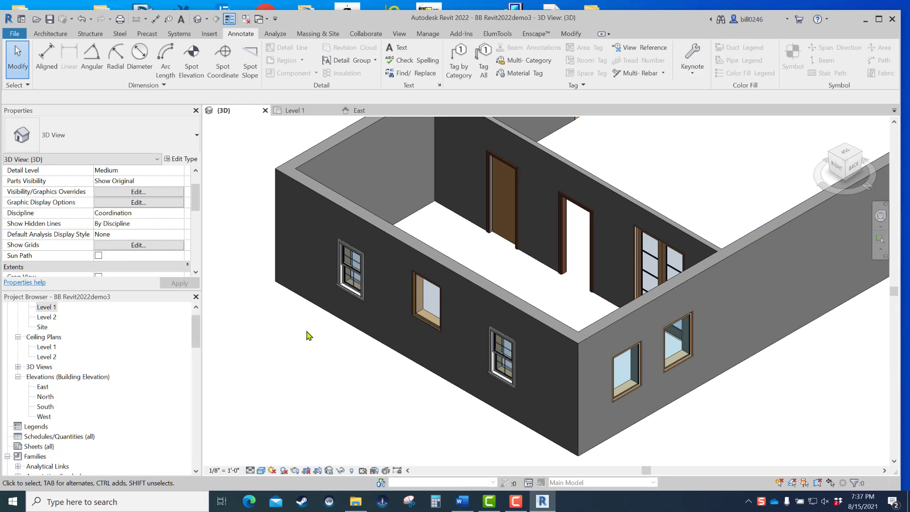
pyautogui.scroll(-2, 317, 335)
pyautogui.scroll(1, 392, 322)
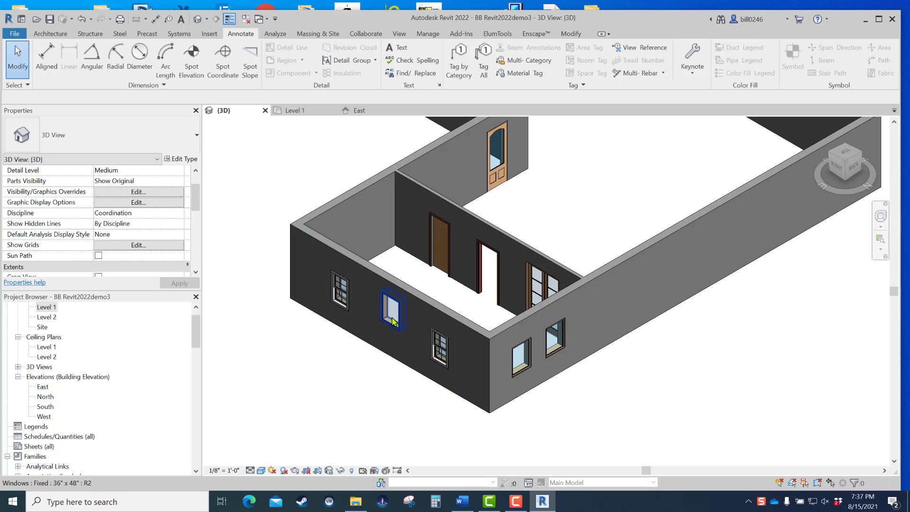
# In the type properties of the middle east-wall window, set the width to 42 inches and the height to 66 feet.
pyautogui.click(393, 321)
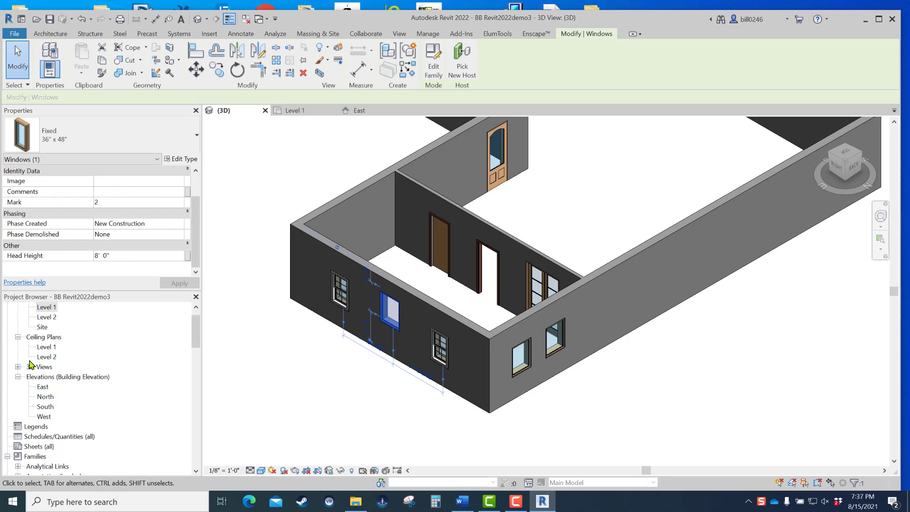
pyautogui.click(183, 159)
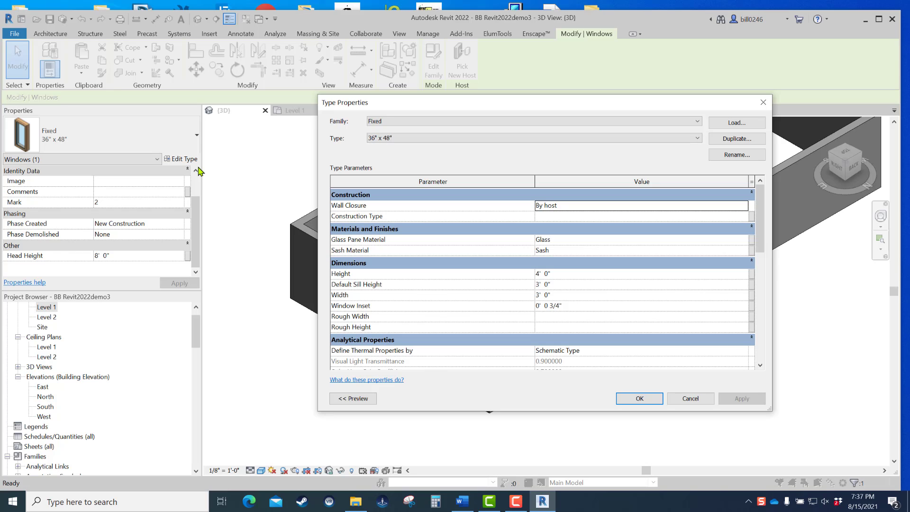
pyautogui.click(567, 294)
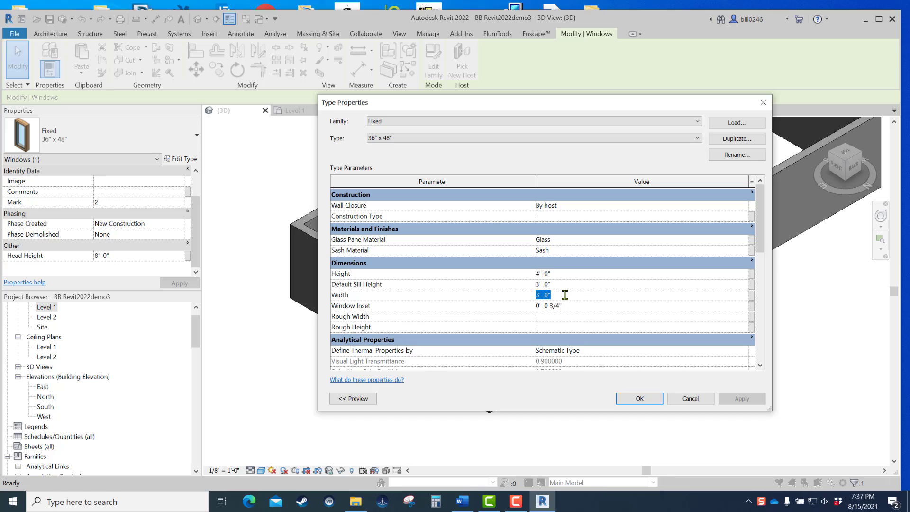
pyautogui.write('0')
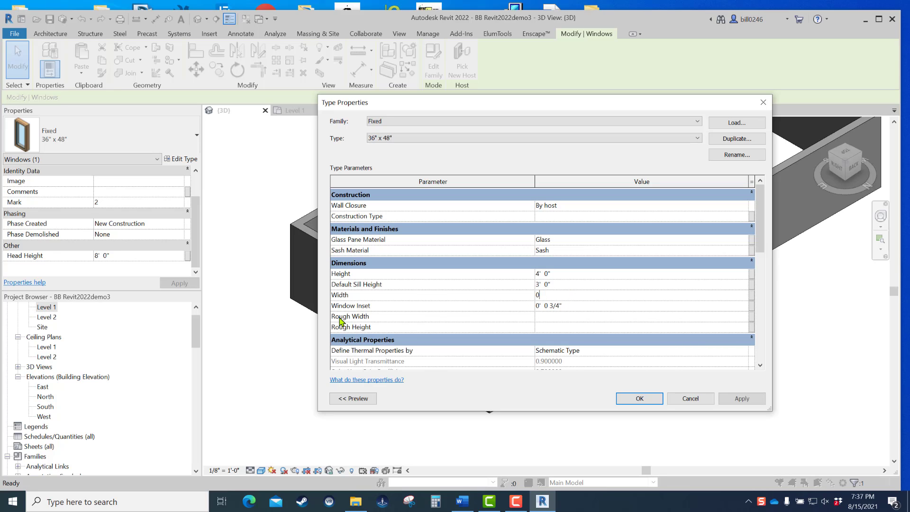
pyautogui.write(' 42')
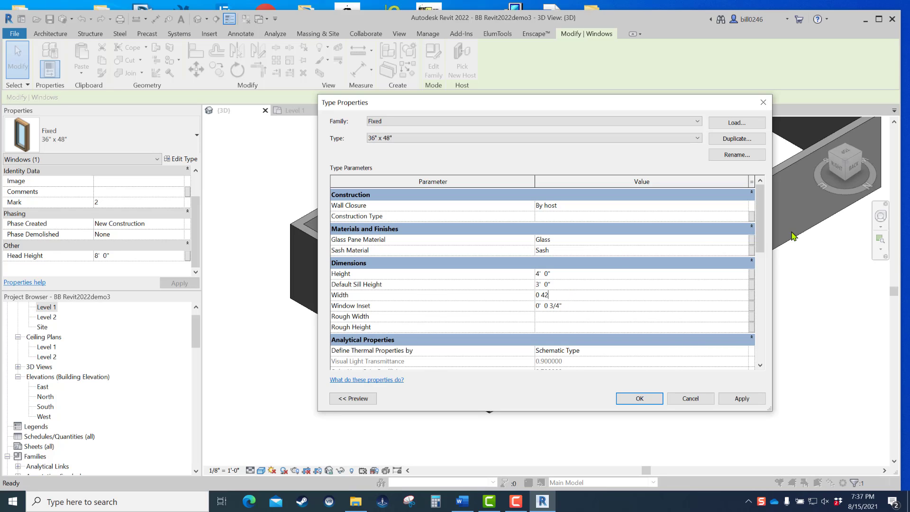
pyautogui.click(568, 274)
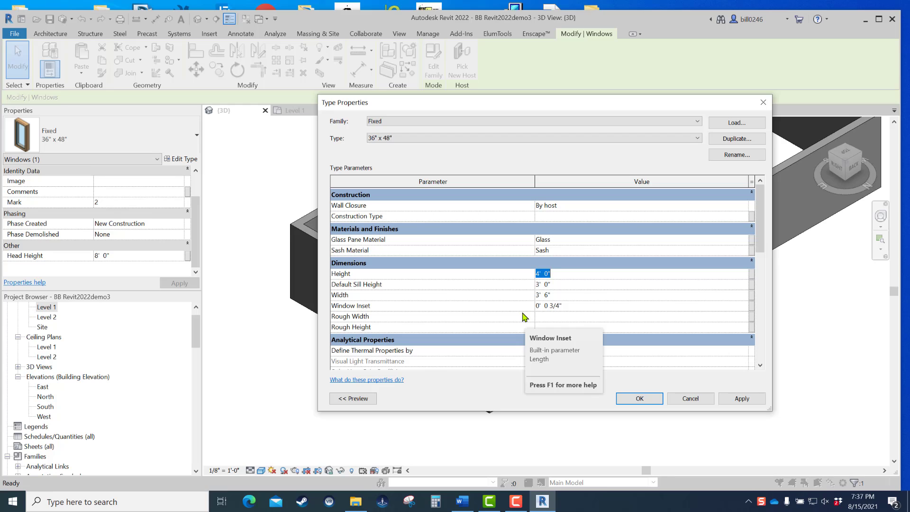
pyautogui.write('66')
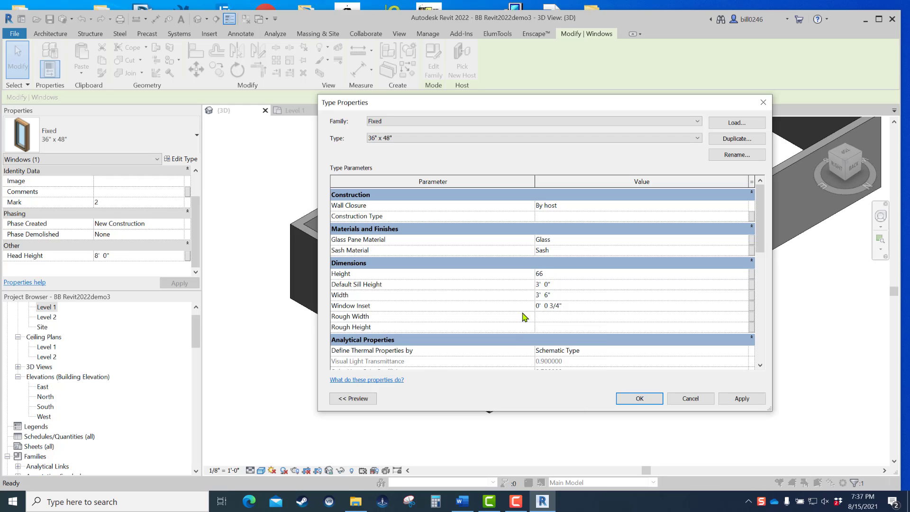
pyautogui.click(636, 401)
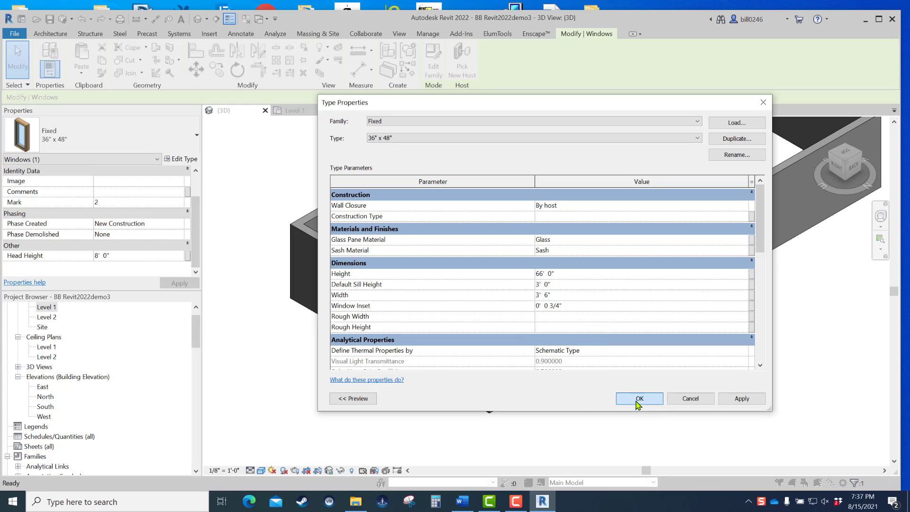
pyautogui.press('Escape')
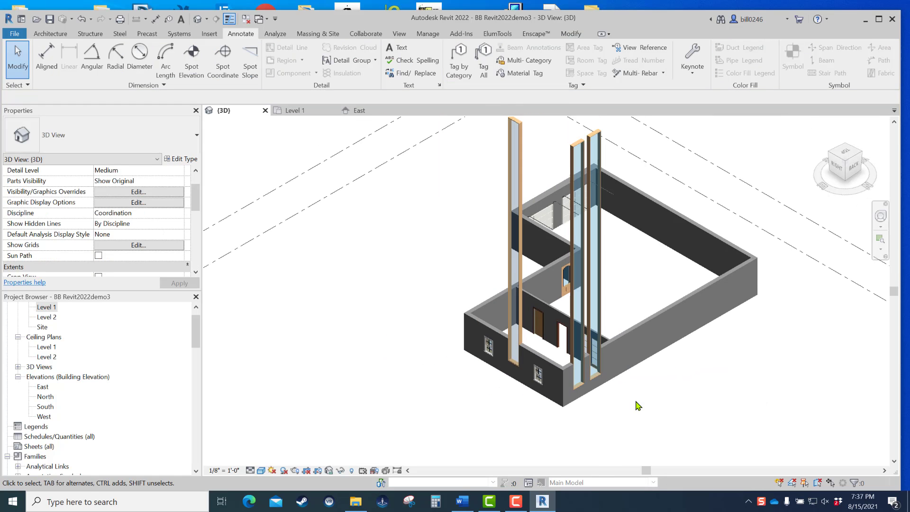
# Correct the height of the Fixed 36" x 48" window type to 66 inches, entered as 0 66.
pyautogui.moveTo(638, 406); pyautogui.dragTo(588, 466, button='middle')
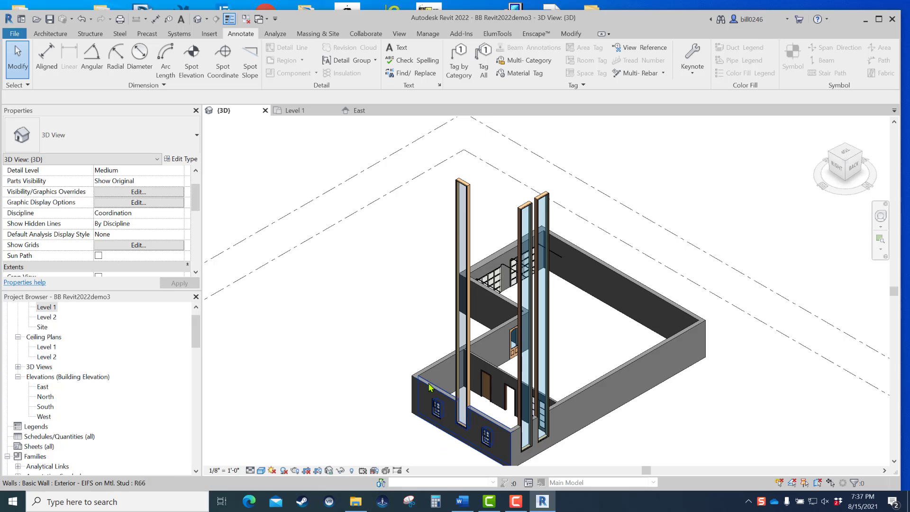
pyautogui.click(472, 191)
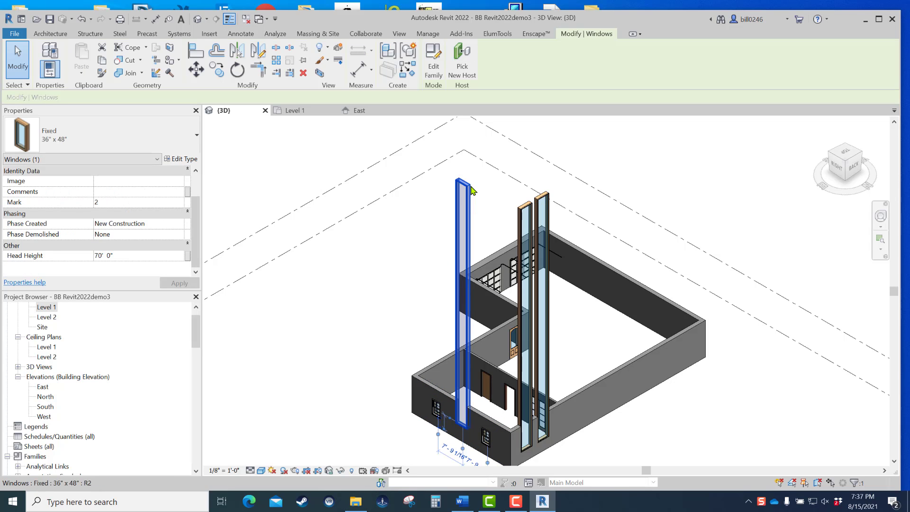
pyautogui.click(180, 159)
pyautogui.click(591, 274)
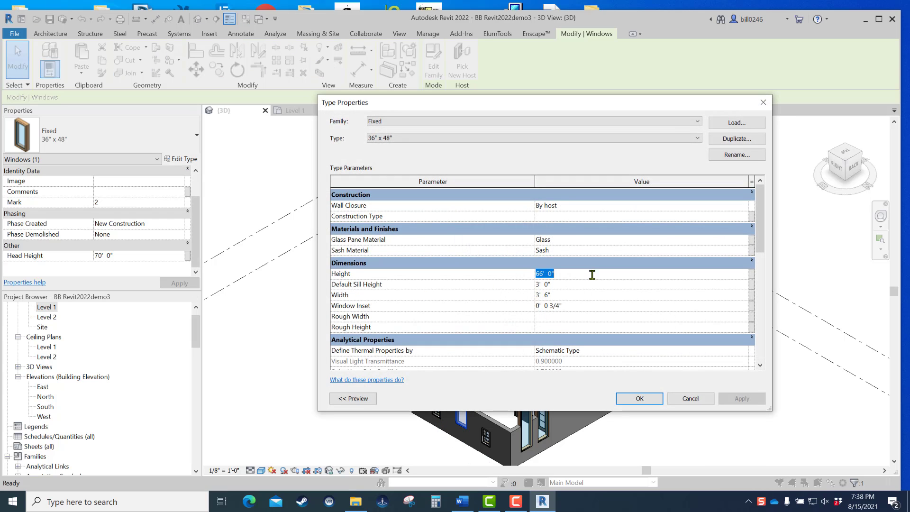
pyautogui.write('0 ')
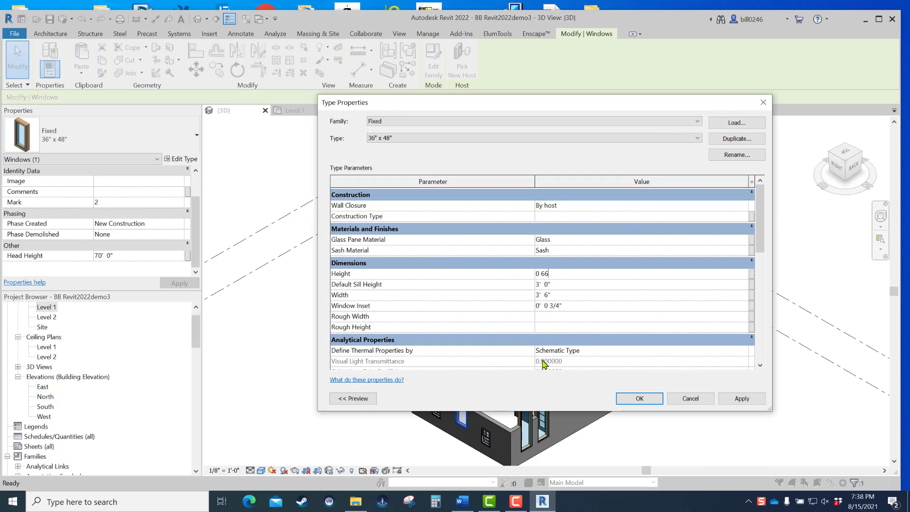
pyautogui.write('66')
pyautogui.click(583, 305)
pyautogui.click(578, 275)
pyautogui.write('6')
pyautogui.click(600, 295)
pyautogui.click(636, 401)
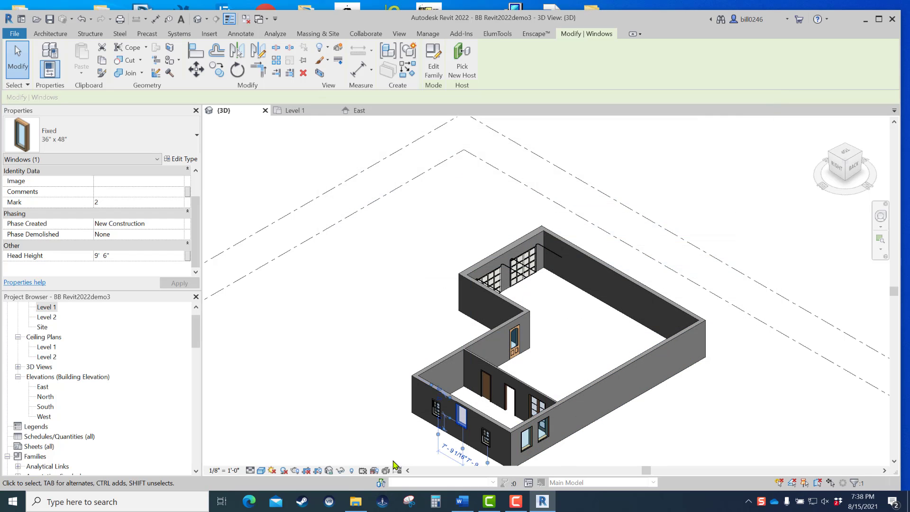
pyautogui.scroll(5, 430, 439)
pyautogui.scroll(2, 431, 437)
pyautogui.scroll(2, 291, 349)
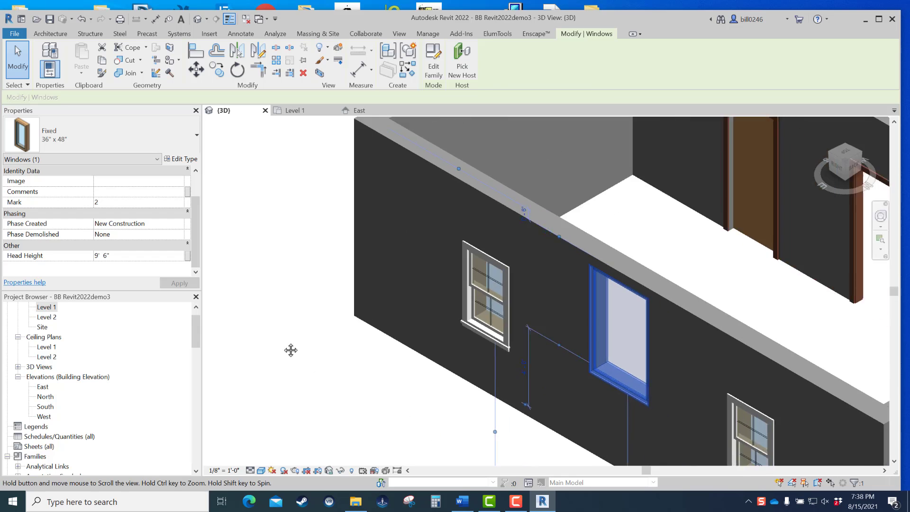
pyautogui.scroll(1, 321, 315)
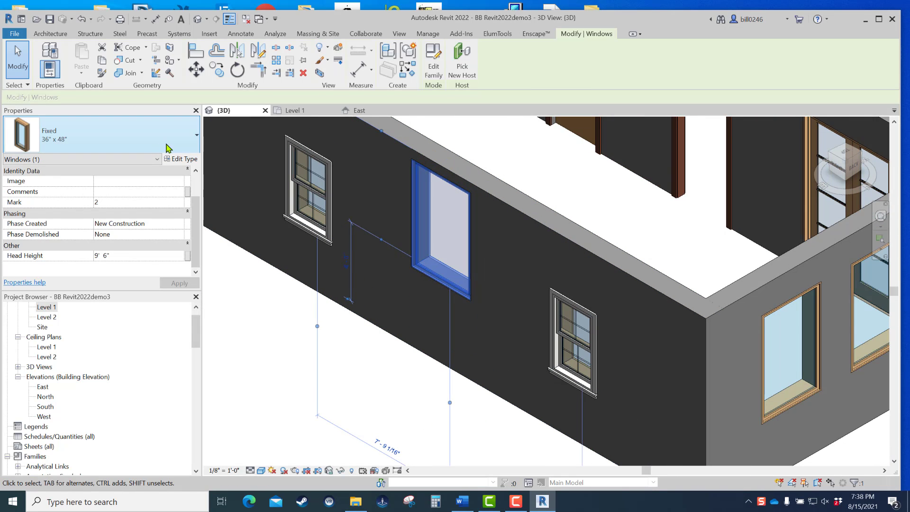
# In the type properties of the Fixed window nearest the corner on the north wall, set the width to 3 feet and the height to 4 feet.
pyautogui.click(321, 366)
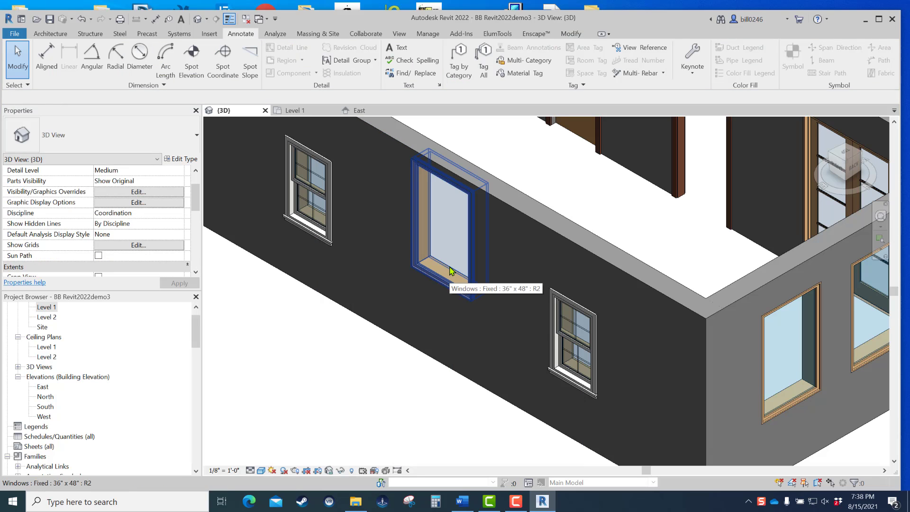
pyautogui.scroll(-4, 450, 271)
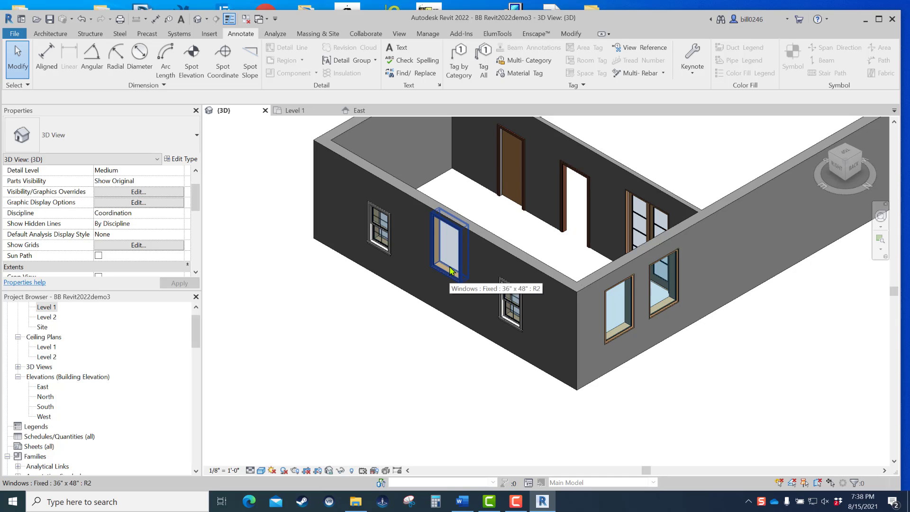
pyautogui.scroll(5, 335, 260)
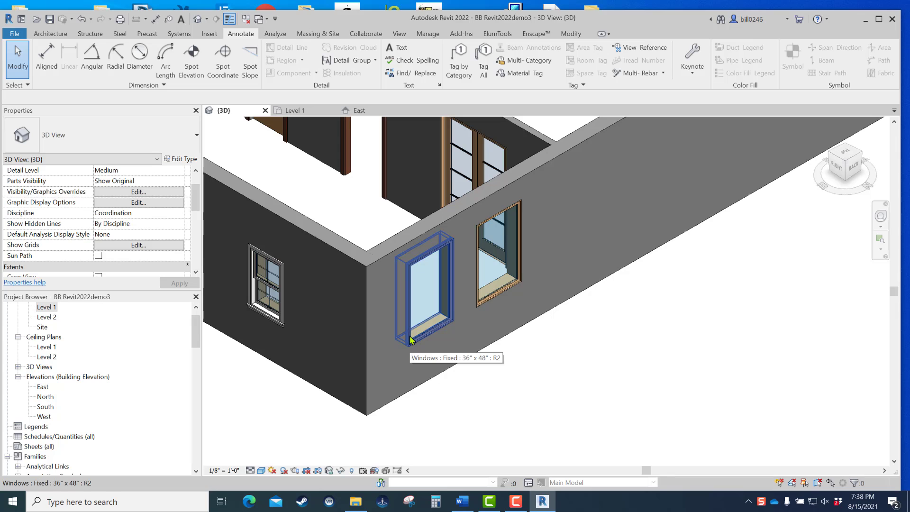
pyautogui.click(411, 340)
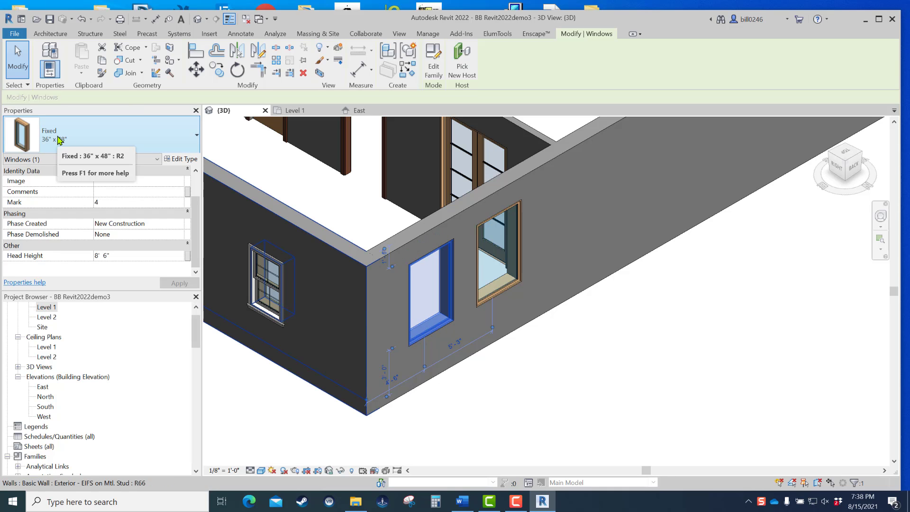
pyautogui.click(188, 160)
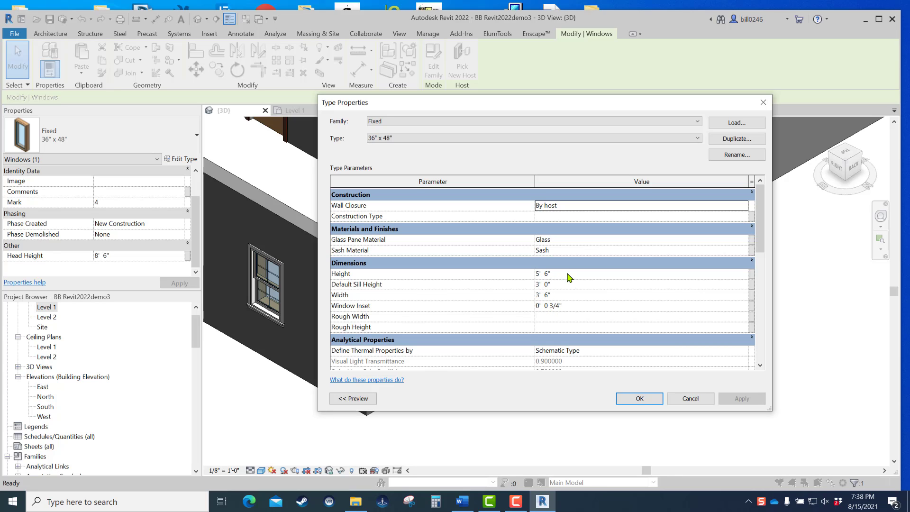
pyautogui.click(562, 298)
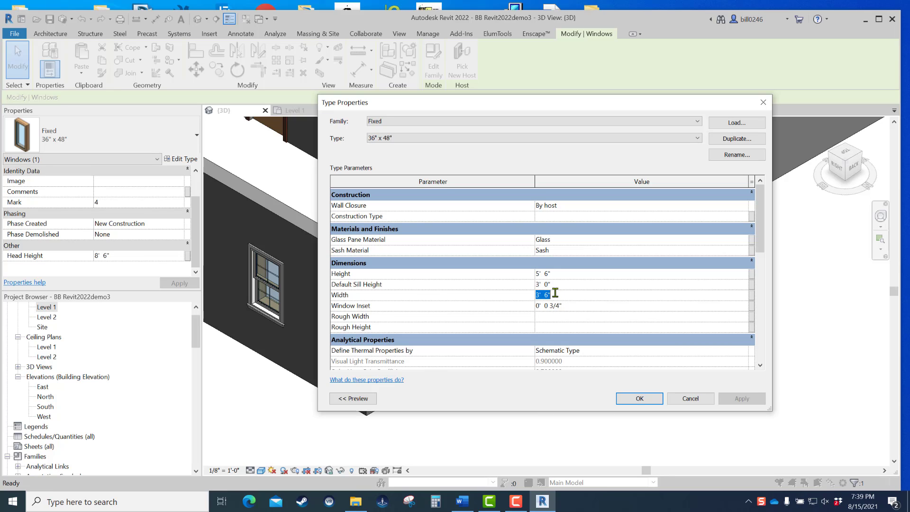
pyautogui.write('3')
pyautogui.click(571, 279)
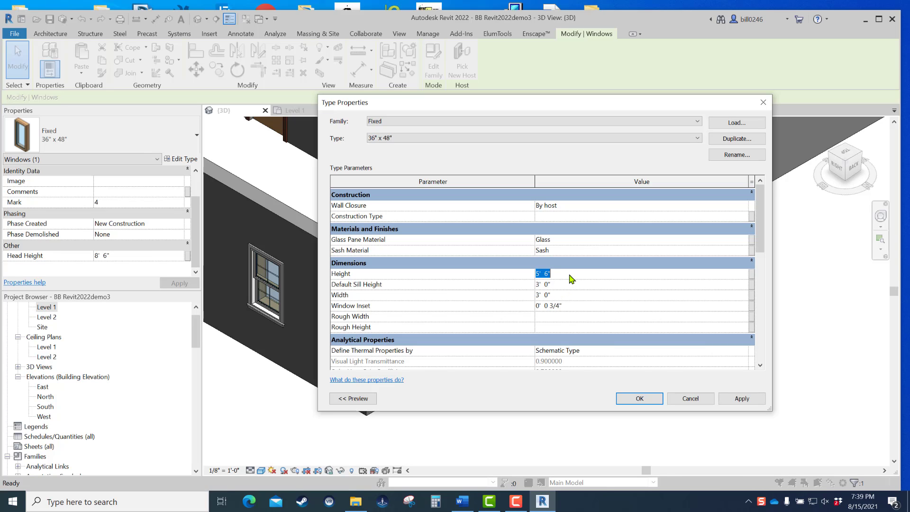
pyautogui.write('4')
pyautogui.click(646, 400)
# Duplicate the Fixed 36" x 48" type of the middle east-wall window under the name MB 42x66.
pyautogui.scroll(-2, 605, 400)
pyautogui.moveTo(605, 403); pyautogui.dragTo(726, 409, button='middle')
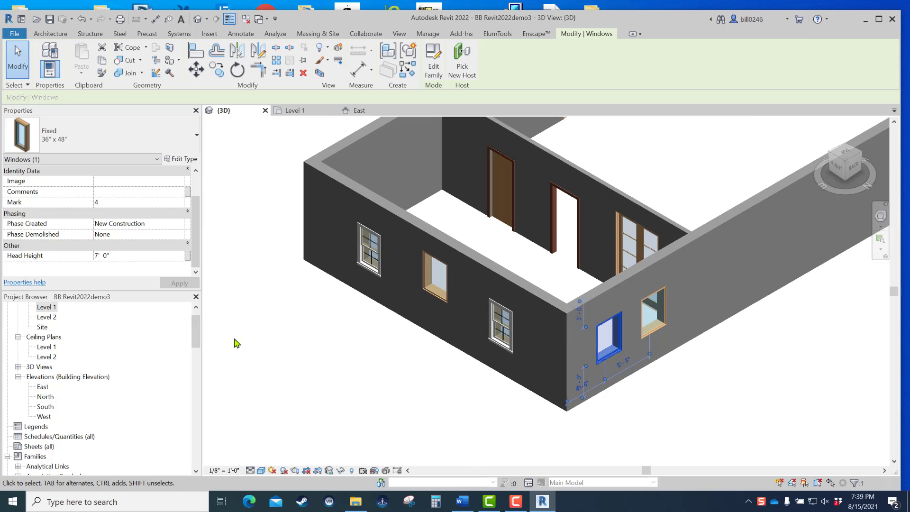
pyautogui.scroll(2, 291, 299)
pyautogui.scroll(2, 440, 257)
pyautogui.moveTo(483, 258); pyautogui.dragTo(412, 249, button='middle')
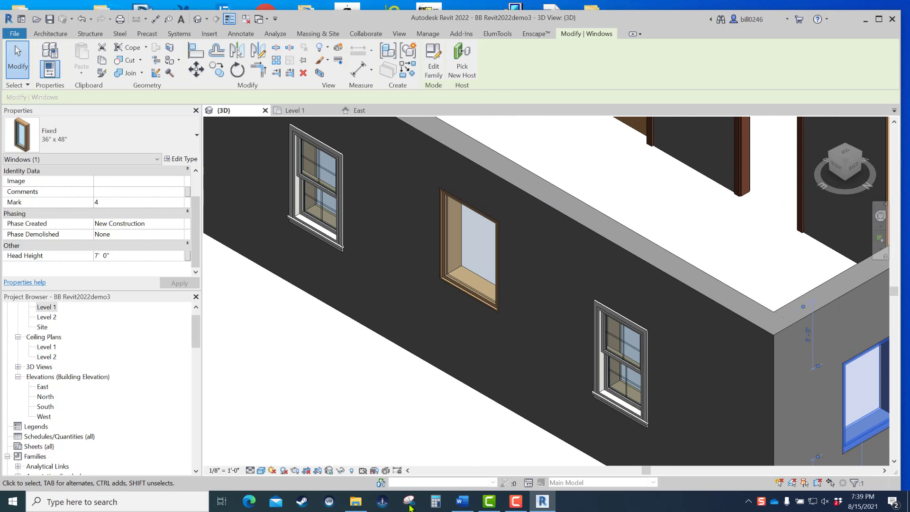
pyautogui.scroll(-2, 359, 291)
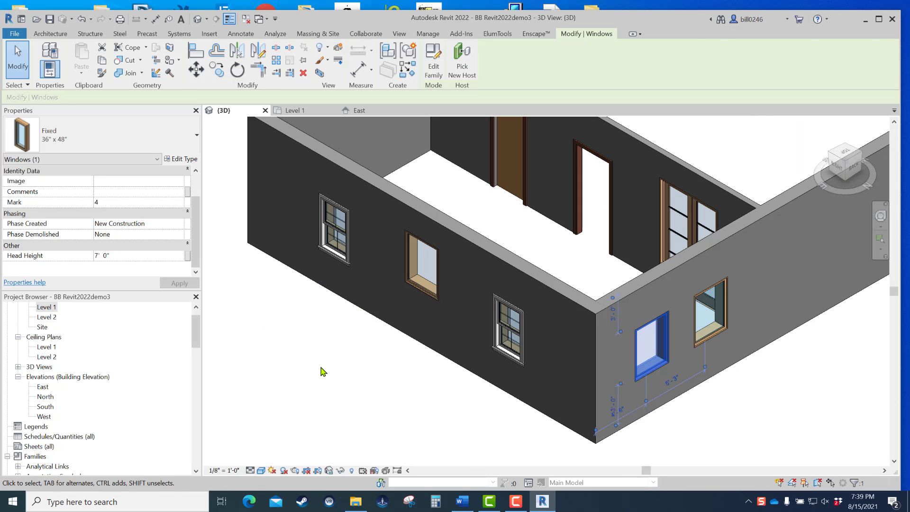
pyautogui.press('Escape')
pyautogui.click(417, 299)
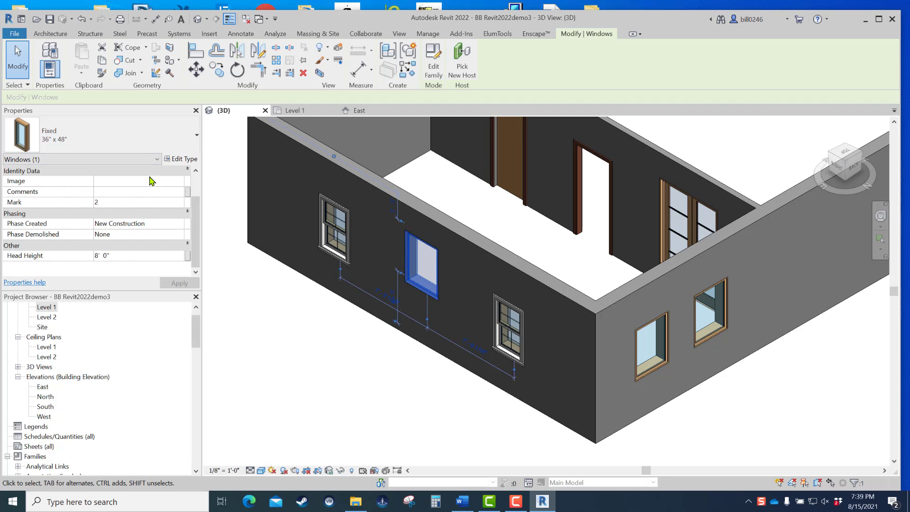
pyautogui.click(177, 159)
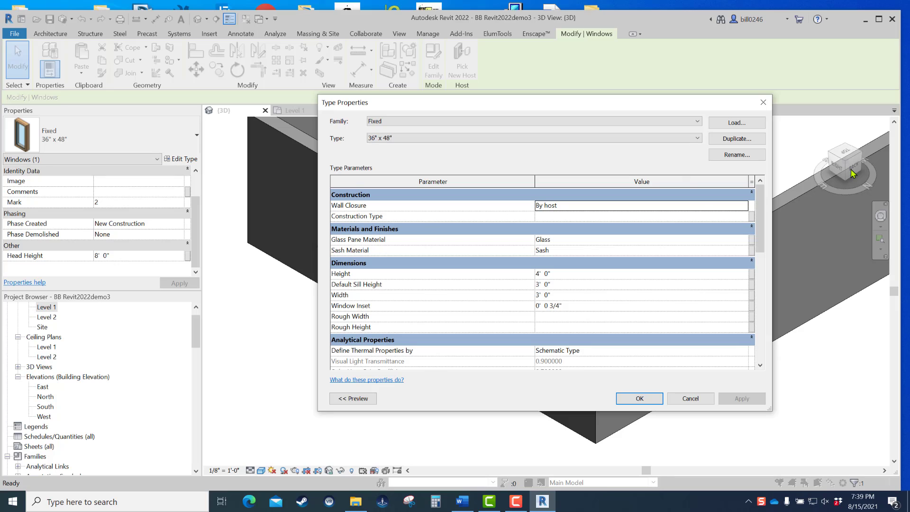
pyautogui.click(743, 140)
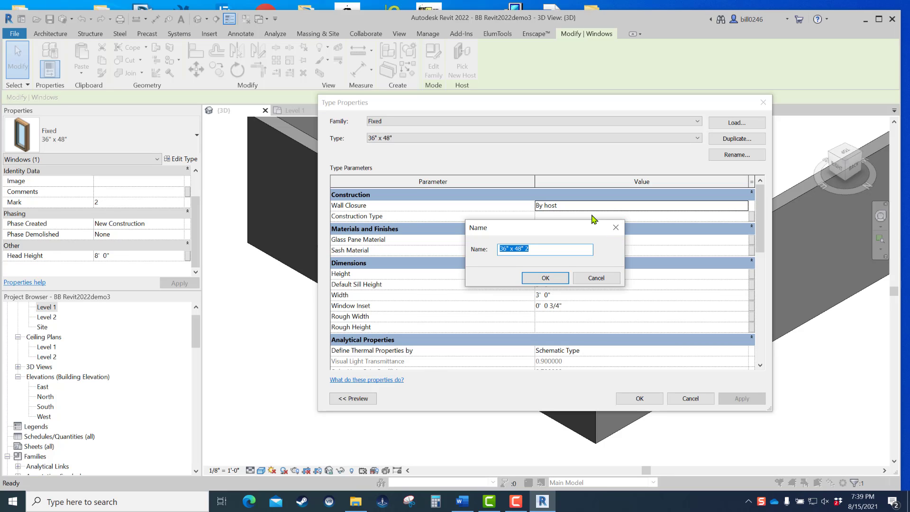
pyautogui.write('M')
pyautogui.write('66')
pyautogui.click(546, 280)
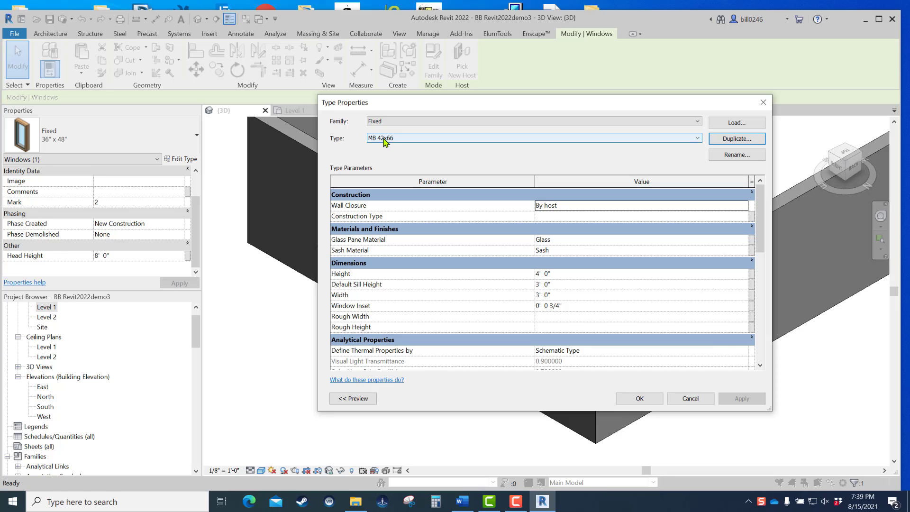
# Set the MB 42x66 type's height to 66 inches and its width to 42 inches, entered as 0 66 and 0 42.
pyautogui.press('ctrl')
pyautogui.click(561, 275)
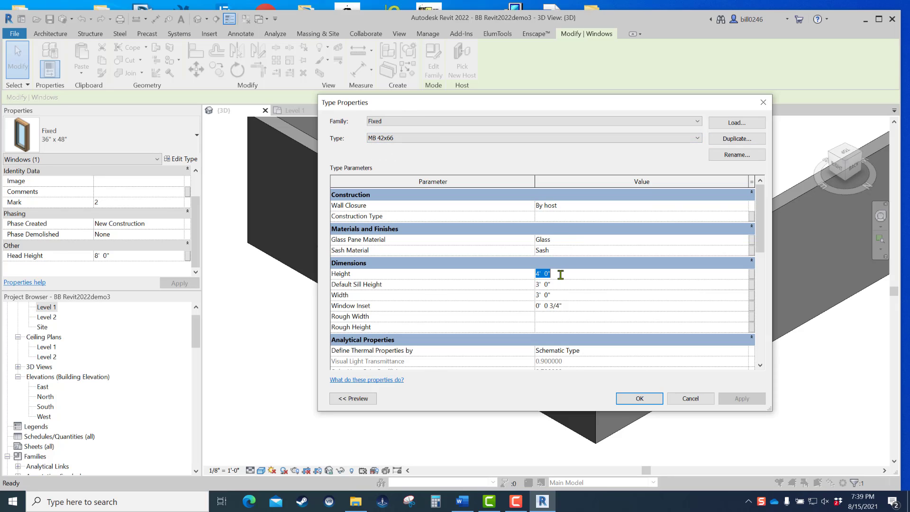
pyautogui.write('0 66')
pyautogui.press('Tab')
pyautogui.press('Tab')
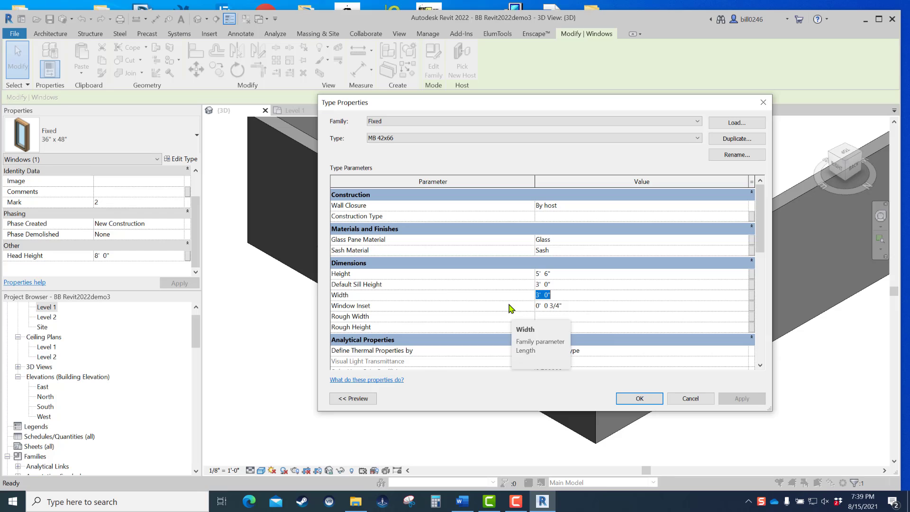
pyautogui.write('0 42')
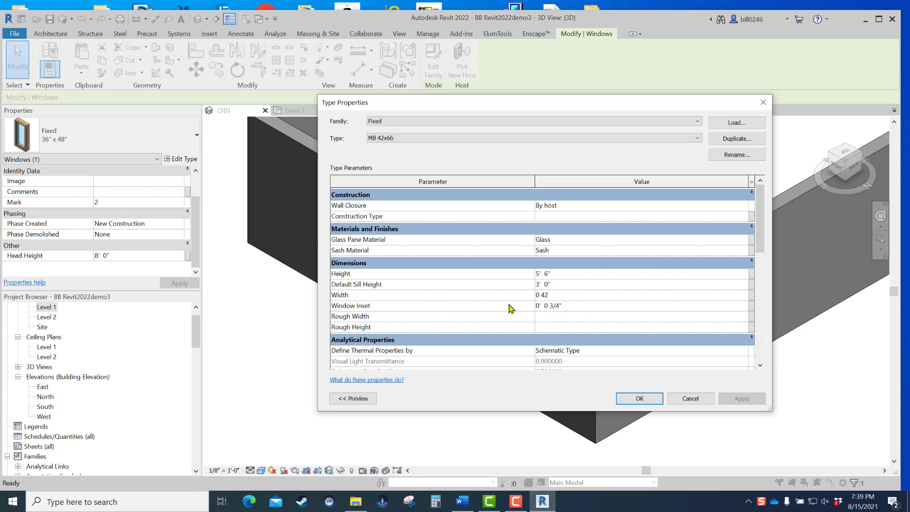
pyautogui.click(631, 324)
pyautogui.click(657, 401)
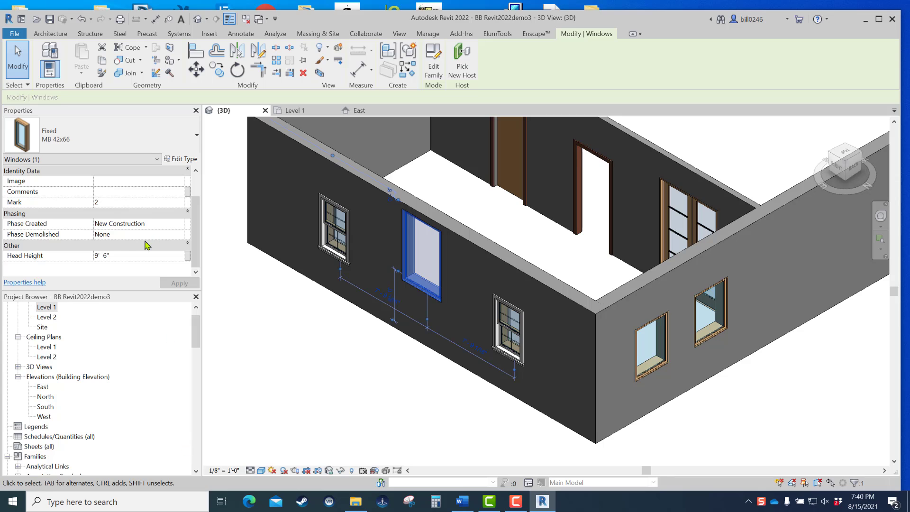
# Set the middle east-wall window's head height to 8 feet and check the MB 42x66 entry among the available window types.
pyautogui.click(118, 257)
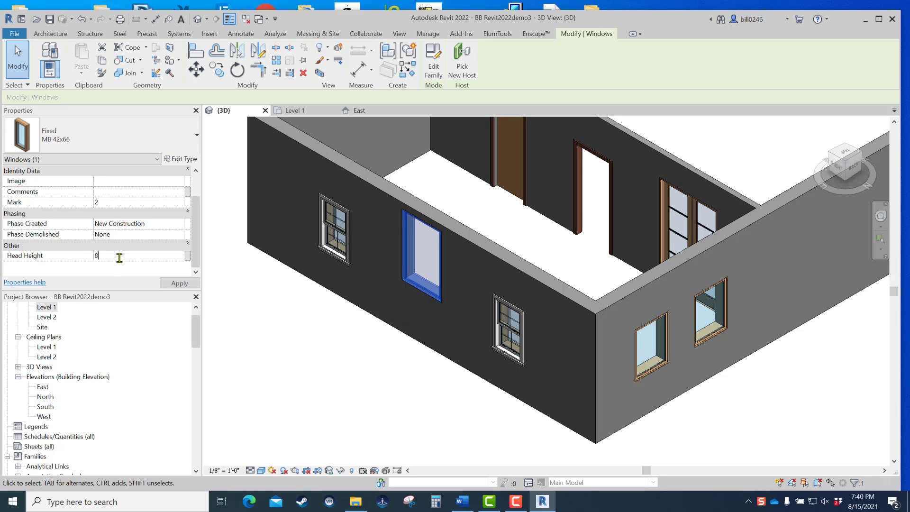
pyautogui.click(273, 365)
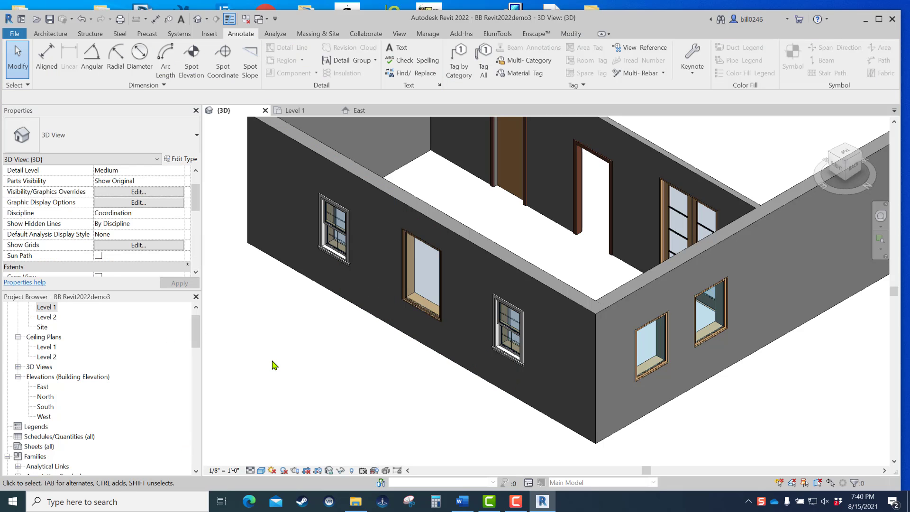
pyautogui.click(429, 310)
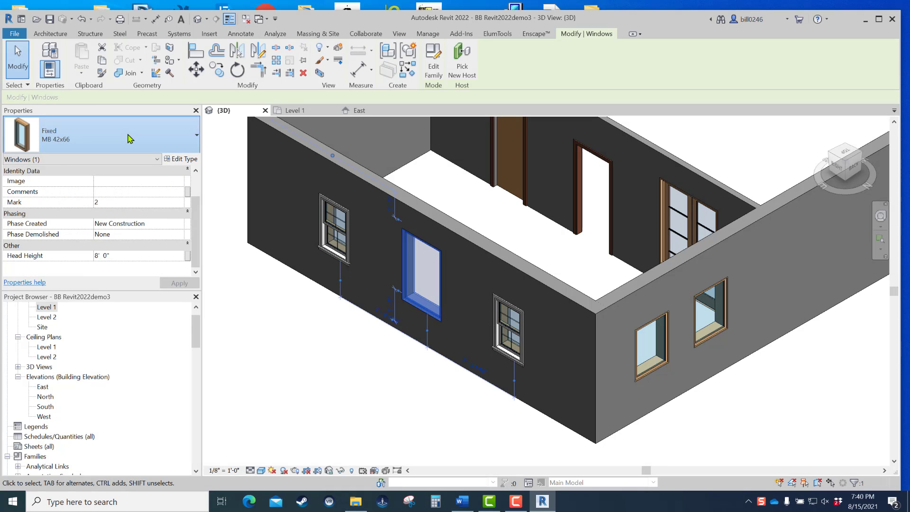
pyautogui.click(146, 146)
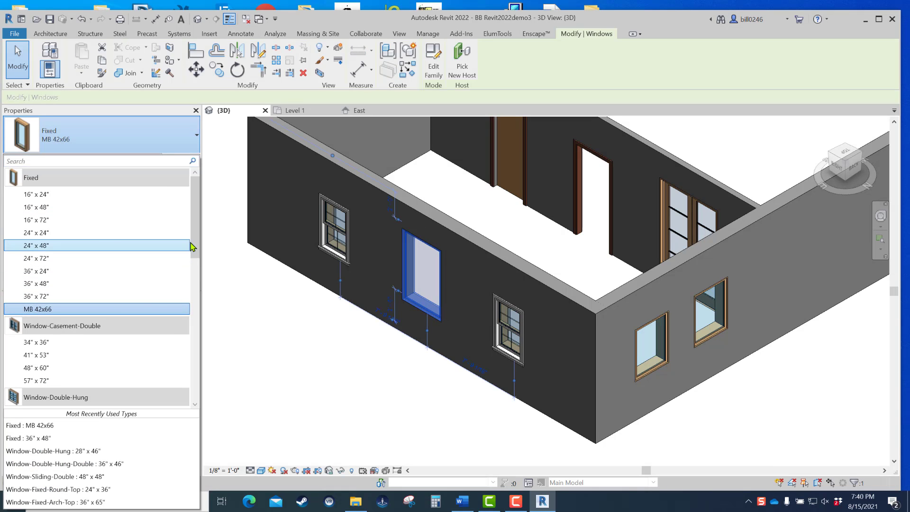
pyautogui.click(87, 143)
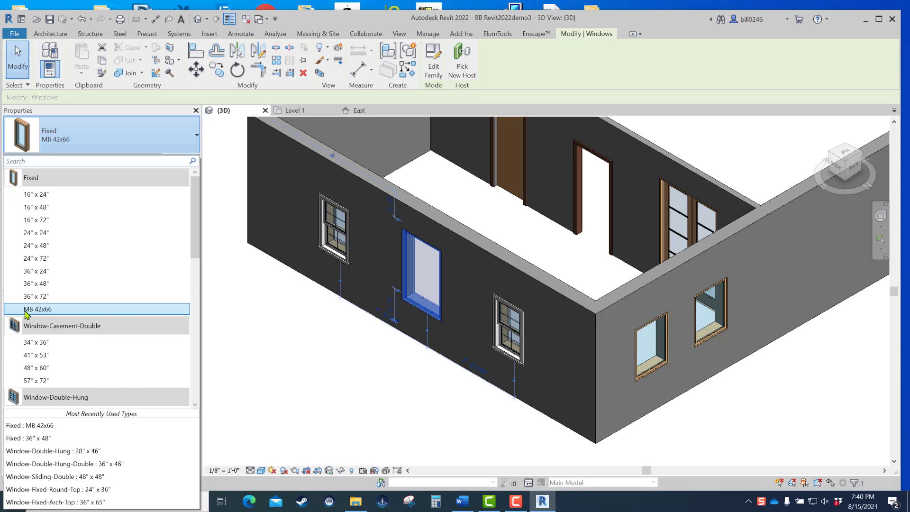
pyautogui.moveTo(37, 312)
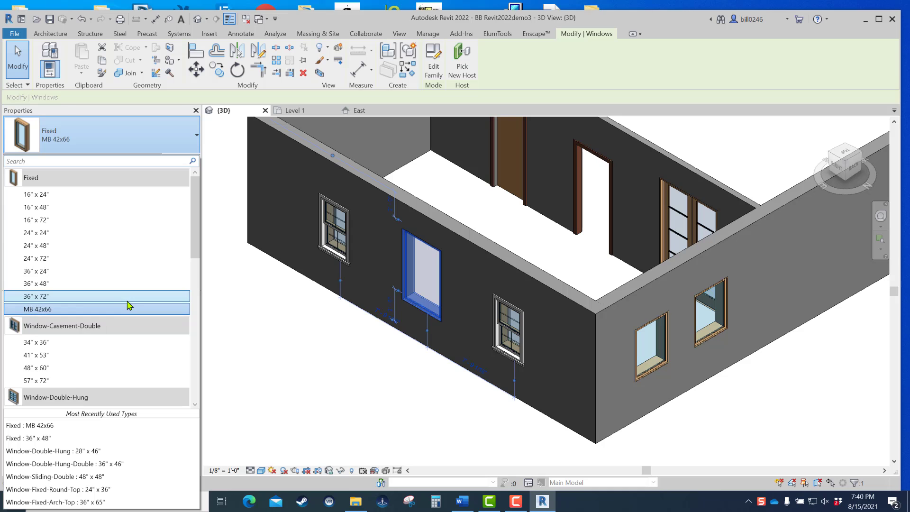
pyautogui.click(380, 388)
# In the Level 1 floor plan, select all window tag instances visible in the view and delete them.
pyautogui.scroll(-3, 381, 376)
pyautogui.scroll(-3, 380, 373)
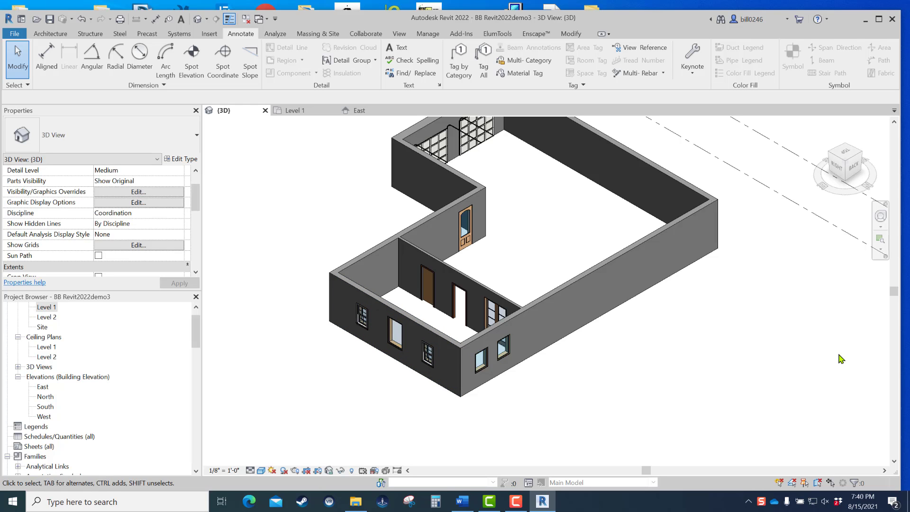
pyautogui.scroll(-4, 499, 359)
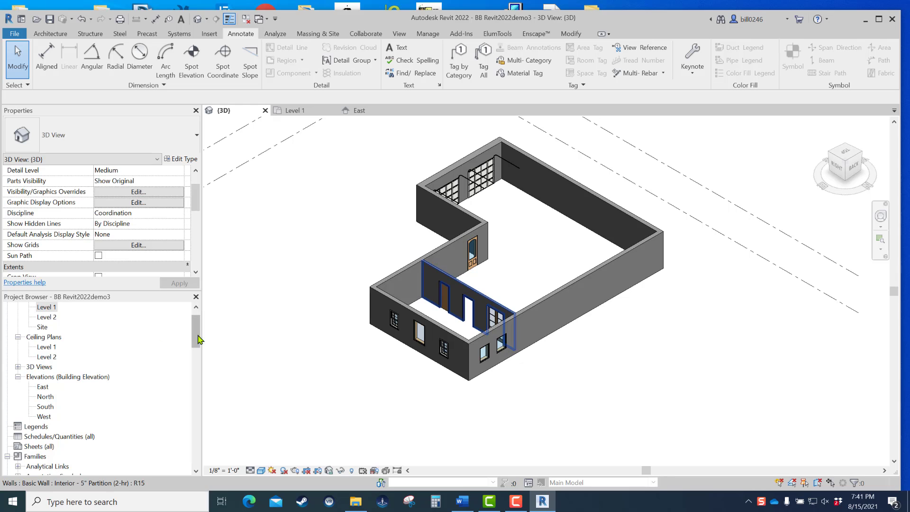
pyautogui.moveTo(196, 332); pyautogui.dragTo(197, 300)
pyautogui.click(294, 111)
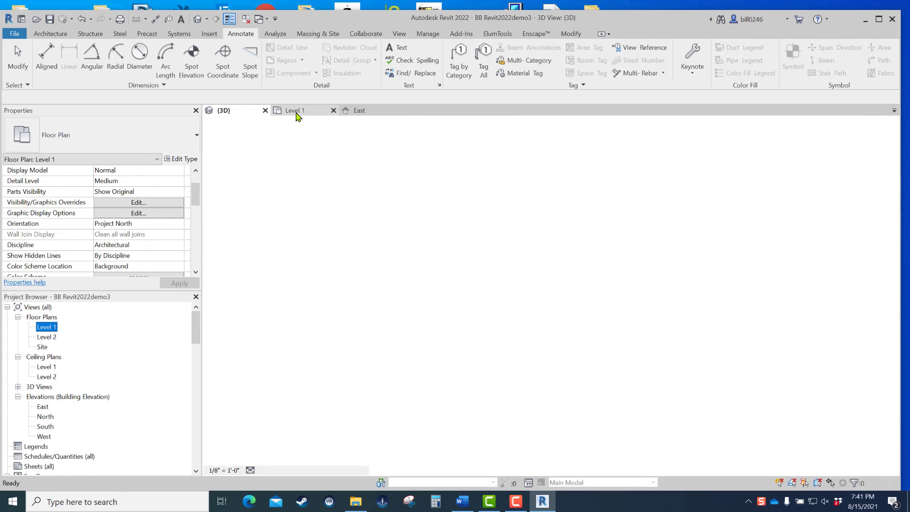
pyautogui.moveTo(502, 289); pyautogui.dragTo(471, 265, button='middle')
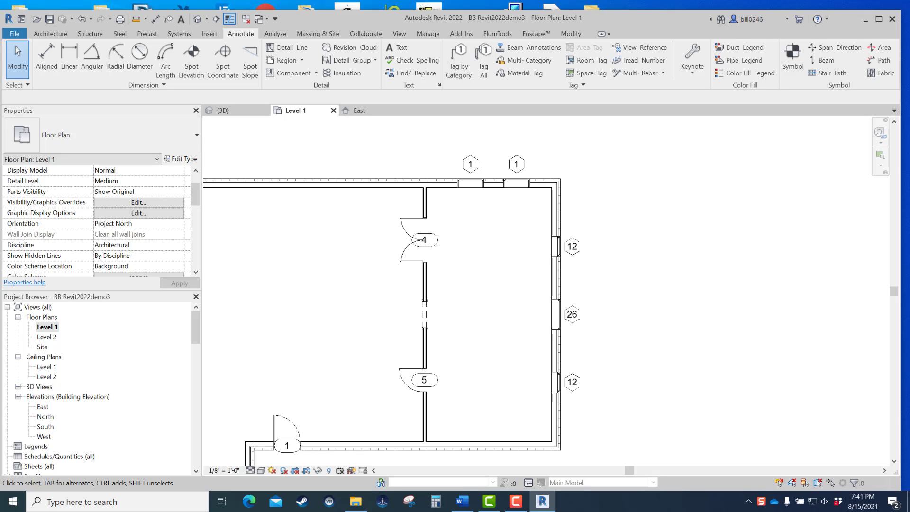
pyautogui.click(573, 317)
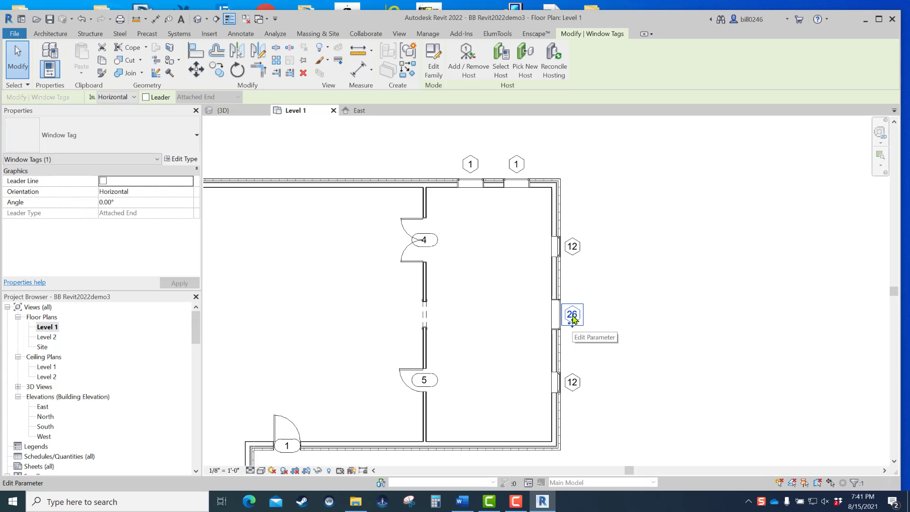
pyautogui.rightClick(574, 319)
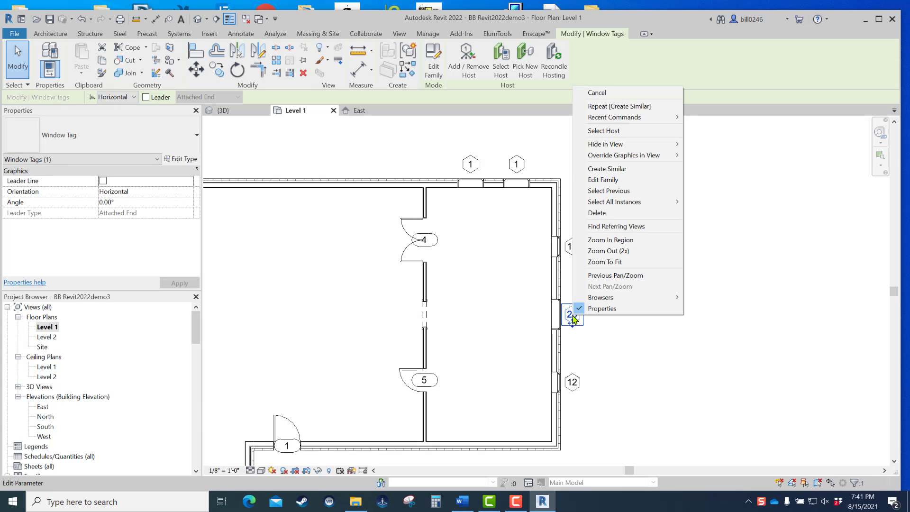
pyautogui.moveTo(613, 201)
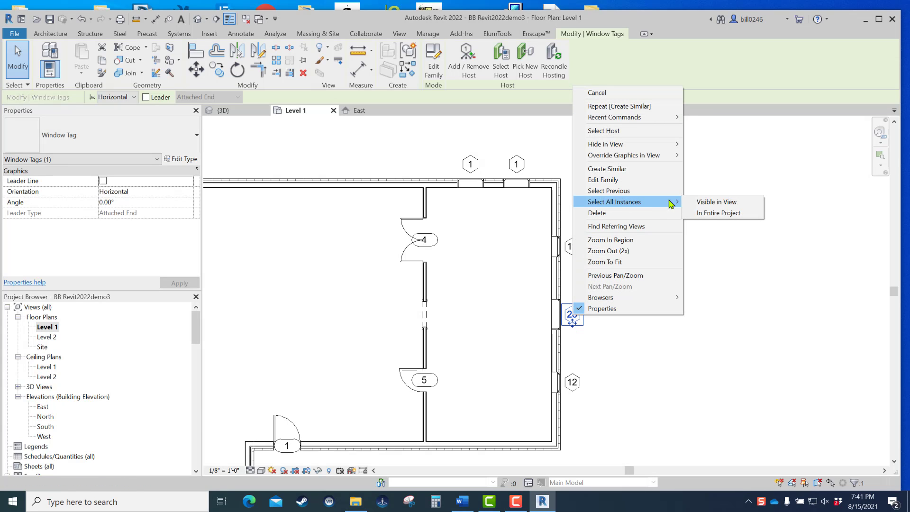
pyautogui.click(714, 203)
pyautogui.scroll(-4, 714, 207)
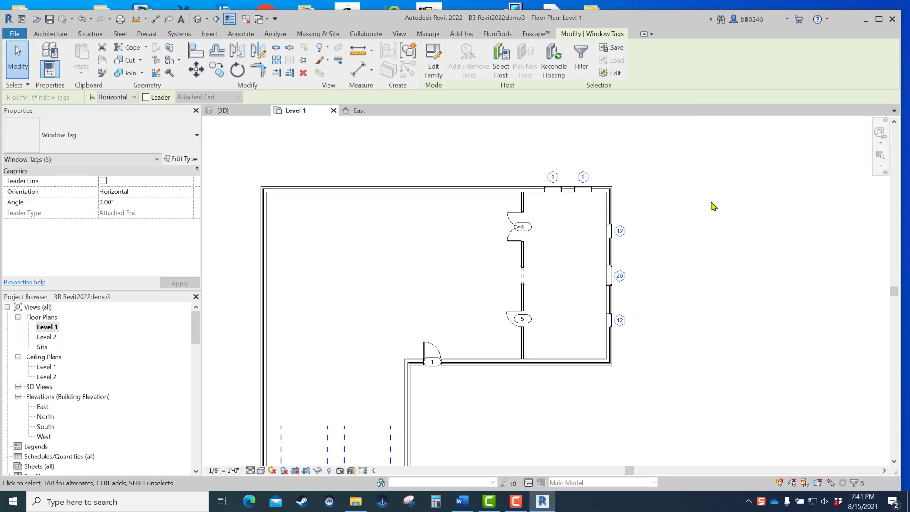
pyautogui.press('Delete')
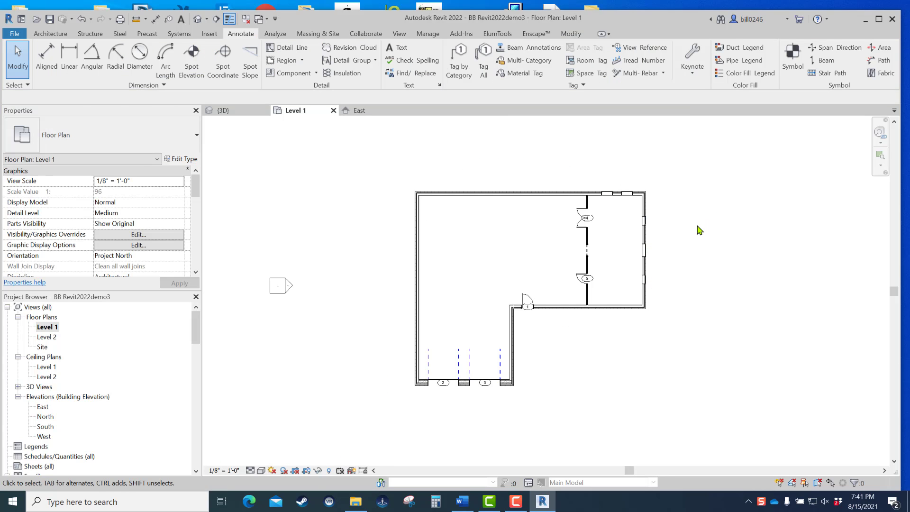
# Tag all untagged windows in the Level 1 floor plan using Tag All with the Window Tags category.
pyautogui.scroll(3, 675, 278)
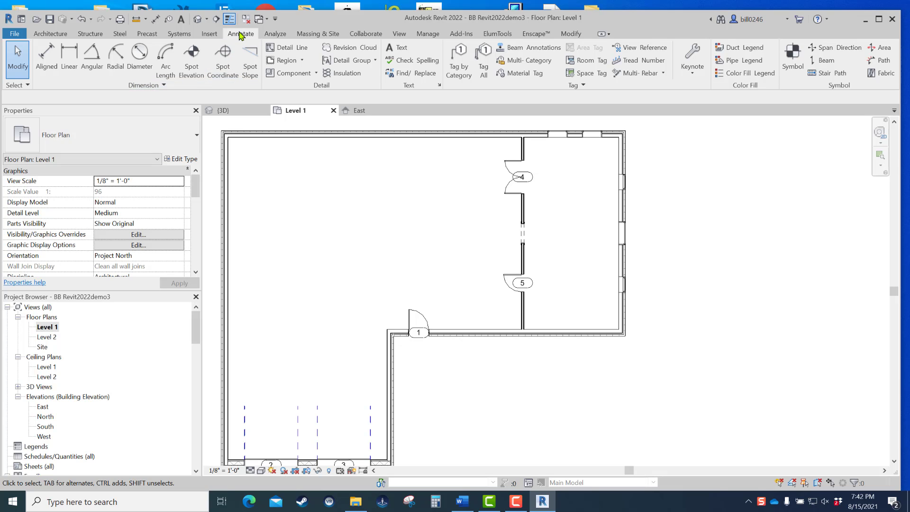
pyautogui.click(487, 74)
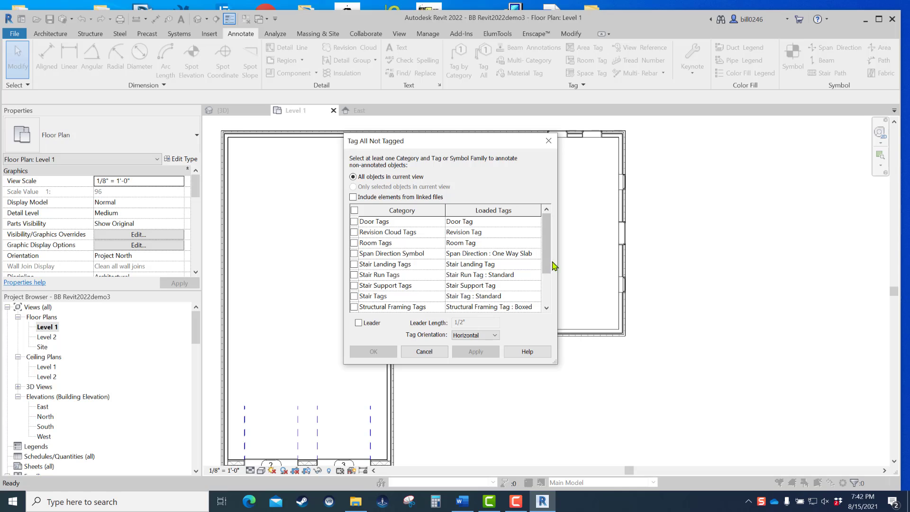
pyautogui.moveTo(547, 264); pyautogui.dragTo(546, 292)
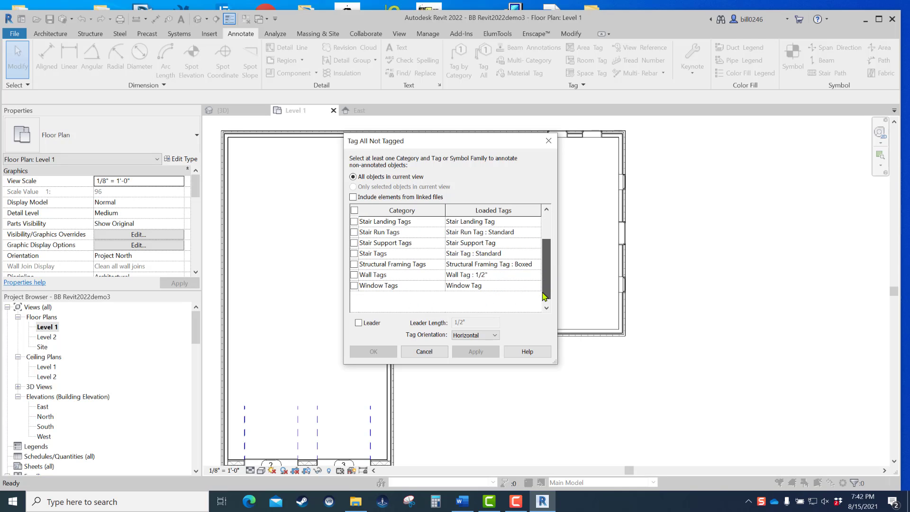
pyautogui.click(354, 286)
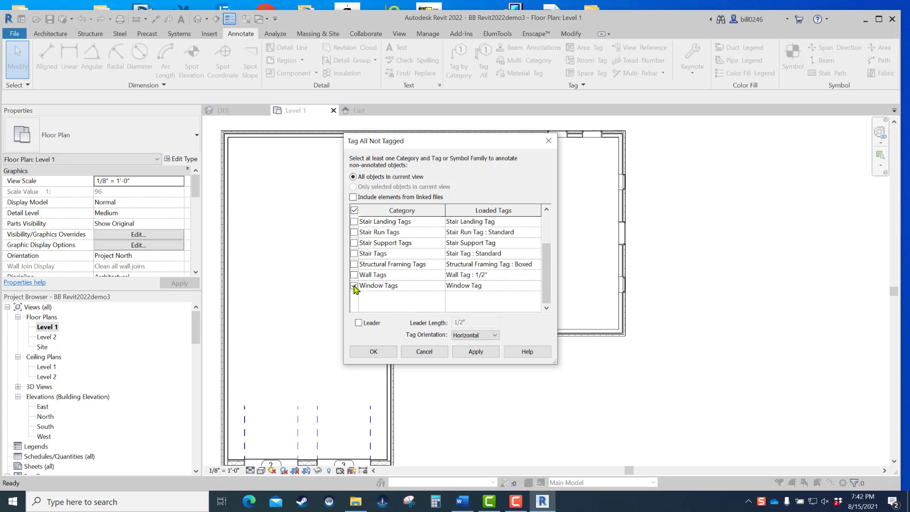
pyautogui.click(484, 355)
pyautogui.click(374, 352)
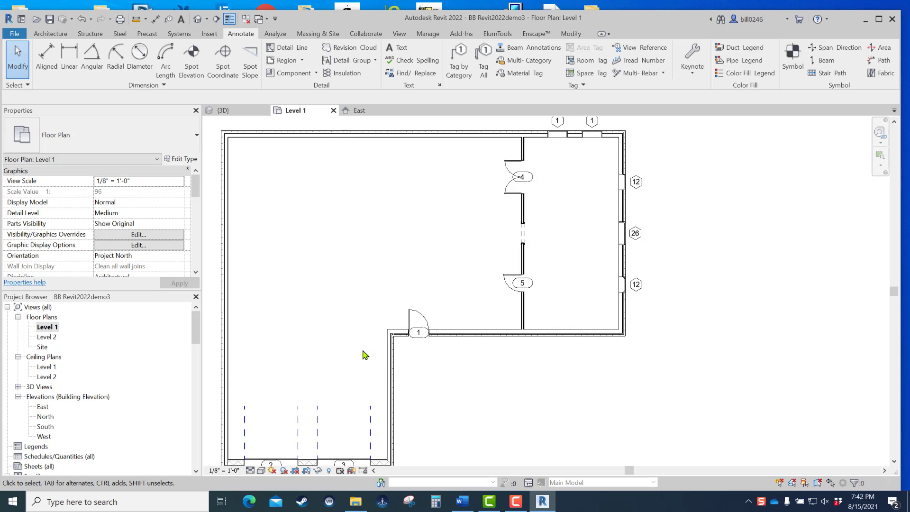
# Delete the door tags of the single door and the double door in the interior partition wall.
pyautogui.scroll(-2, 456, 420)
pyautogui.moveTo(463, 417); pyautogui.dragTo(548, 402, button='middle')
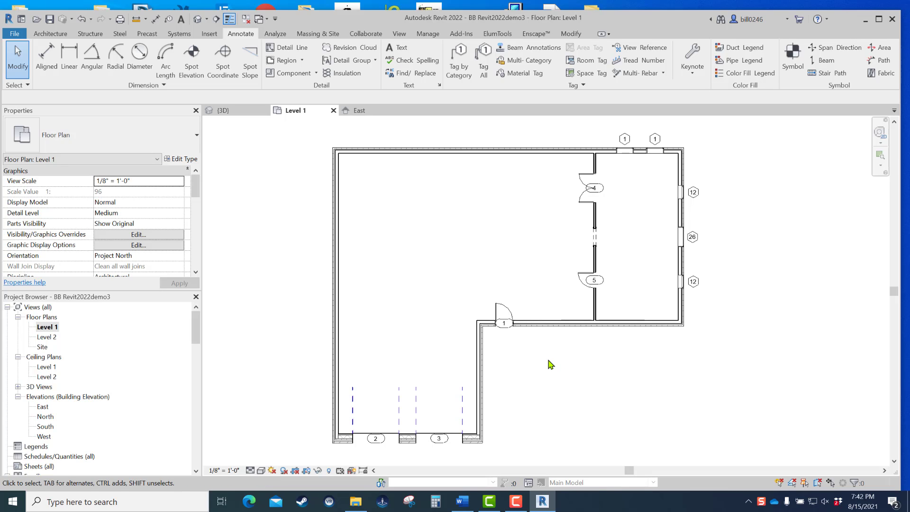
pyautogui.click(595, 280)
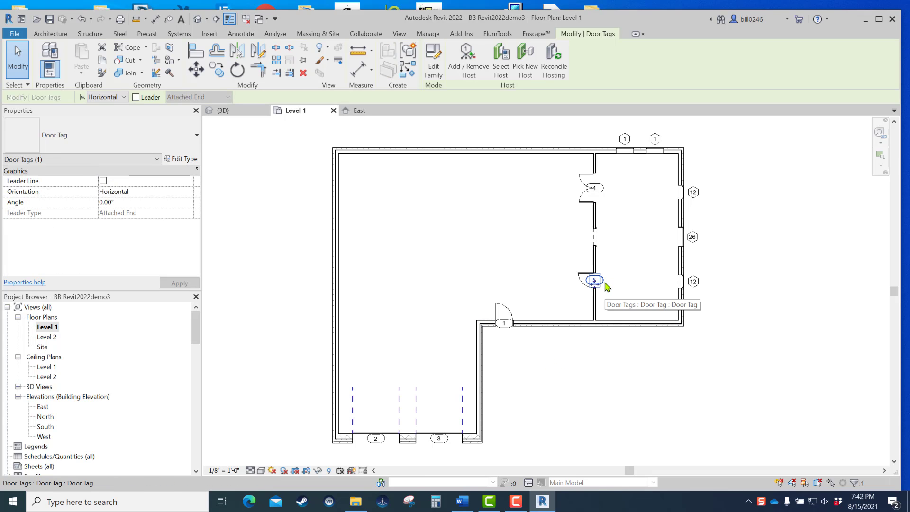
pyautogui.press('Delete')
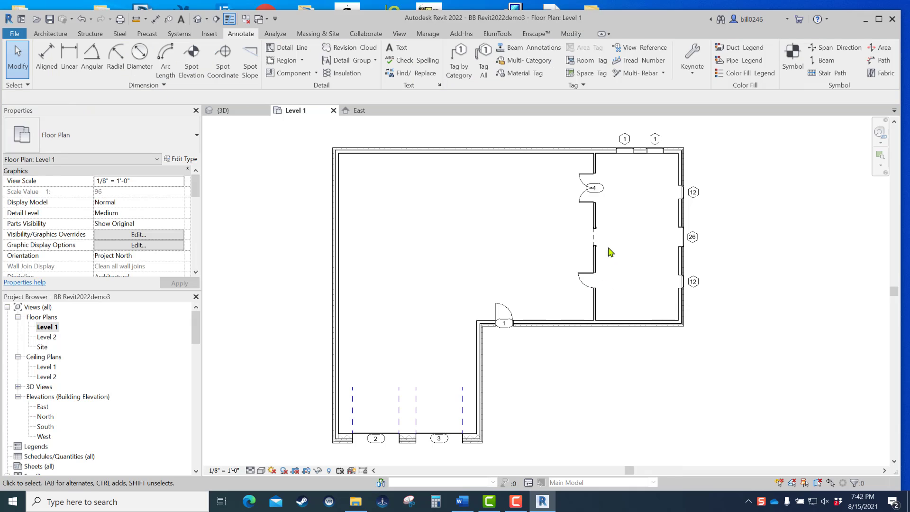
pyautogui.click(602, 196)
pyautogui.press('Delete')
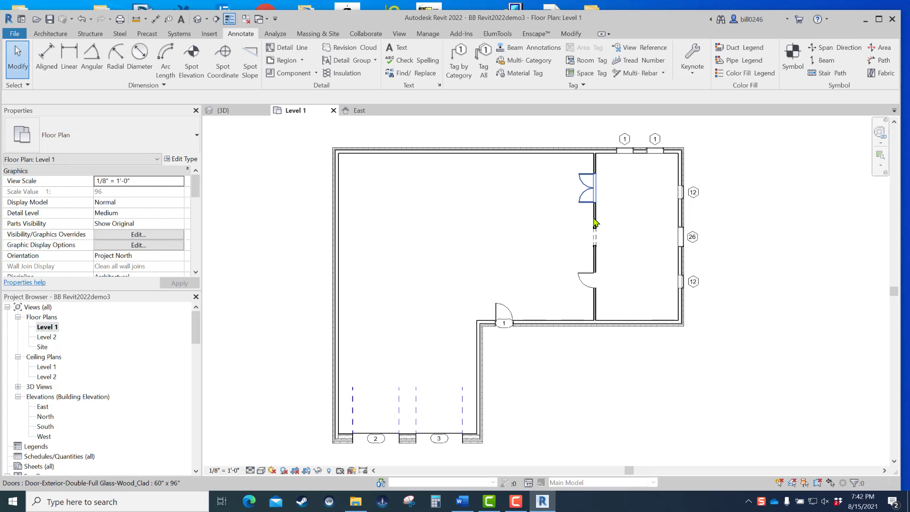
# Tag all untagged doors in the floor plan using Tag All with the Door Tags category.
pyautogui.click(484, 71)
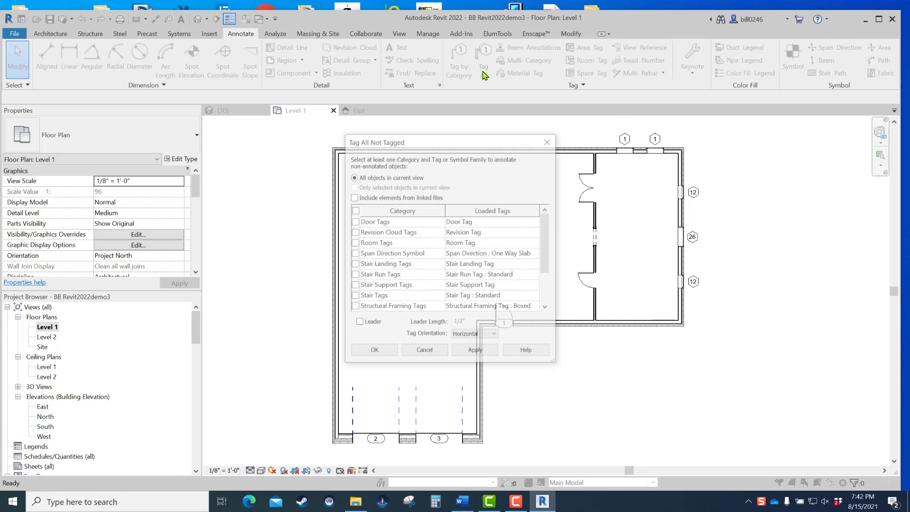
pyautogui.click(354, 222)
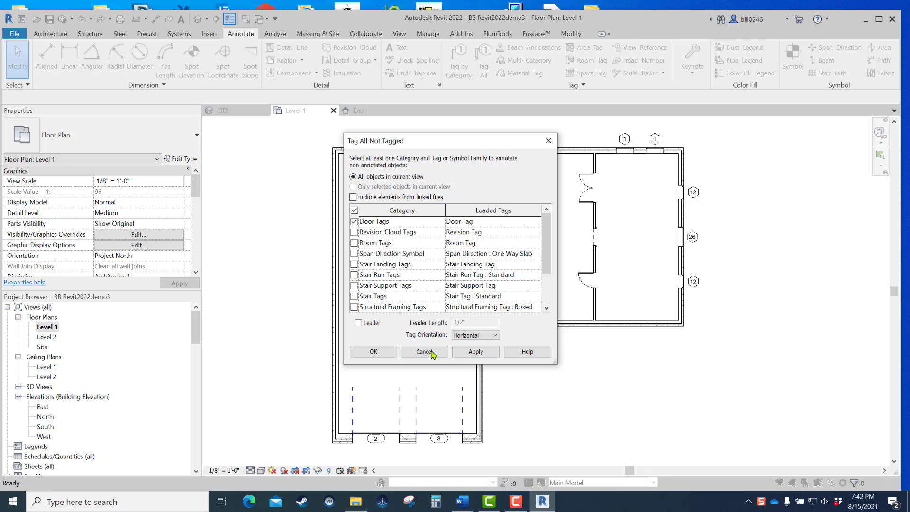
pyautogui.click(490, 355)
pyautogui.click(384, 354)
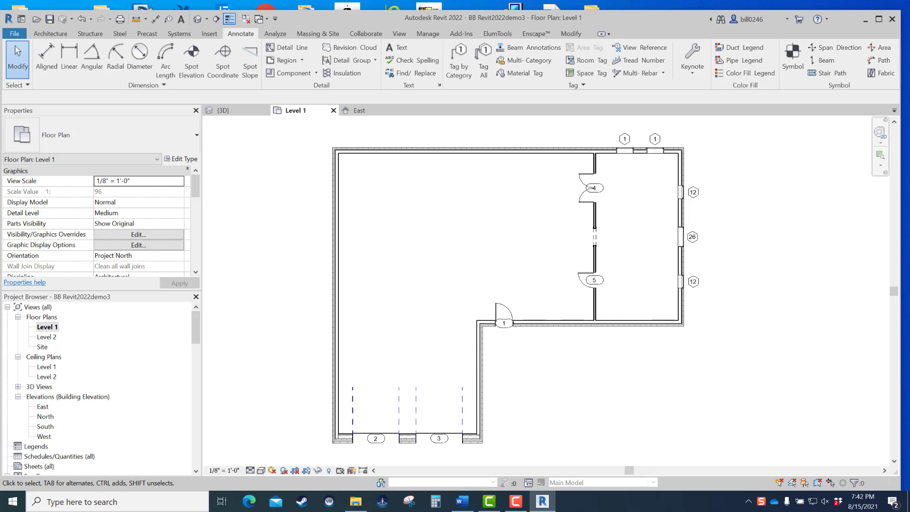
# Place a Fixed 16" x 24" window in the south wall between door 1 and the interior partition, 5'-0" from the partition.
pyautogui.scroll(-1, 624, 347)
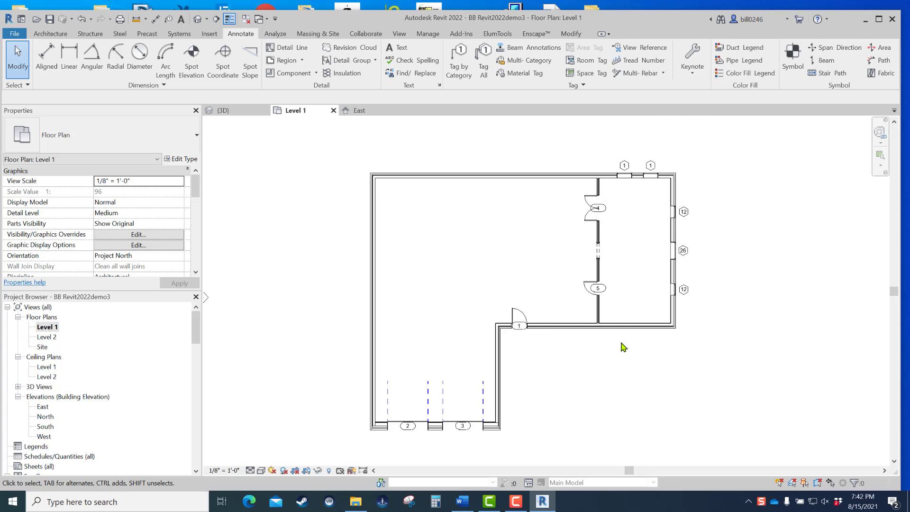
pyautogui.scroll(1, 623, 347)
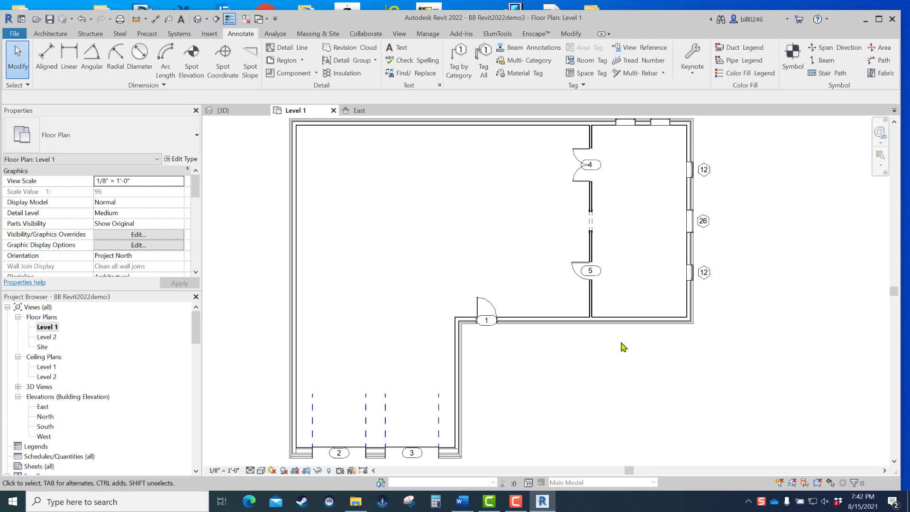
pyautogui.click(47, 34)
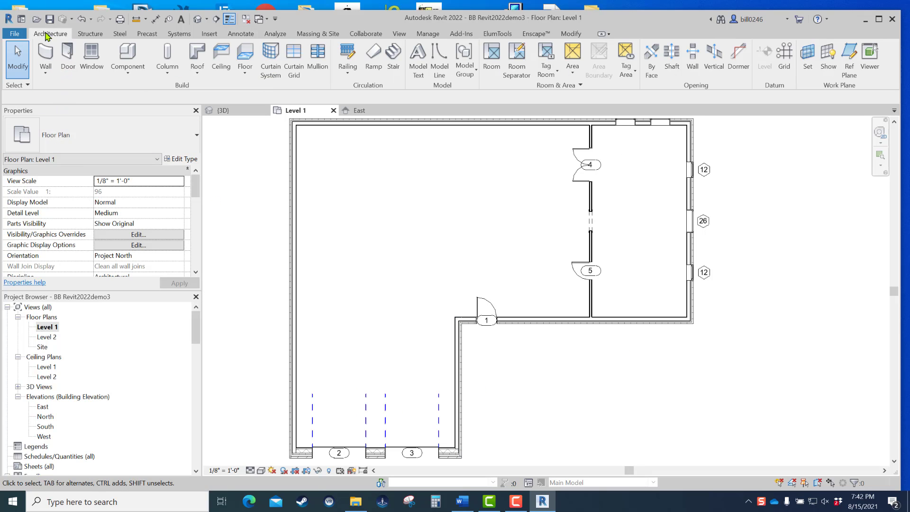
pyautogui.click(94, 71)
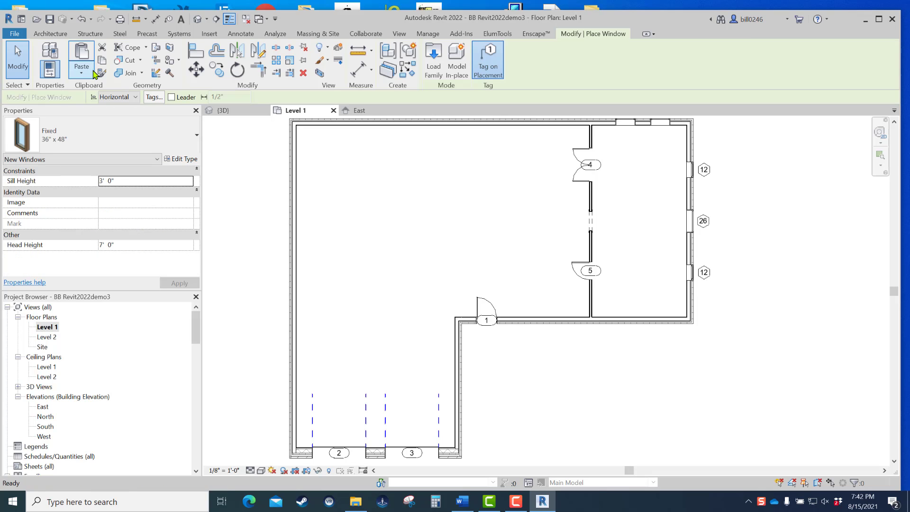
pyautogui.click(109, 134)
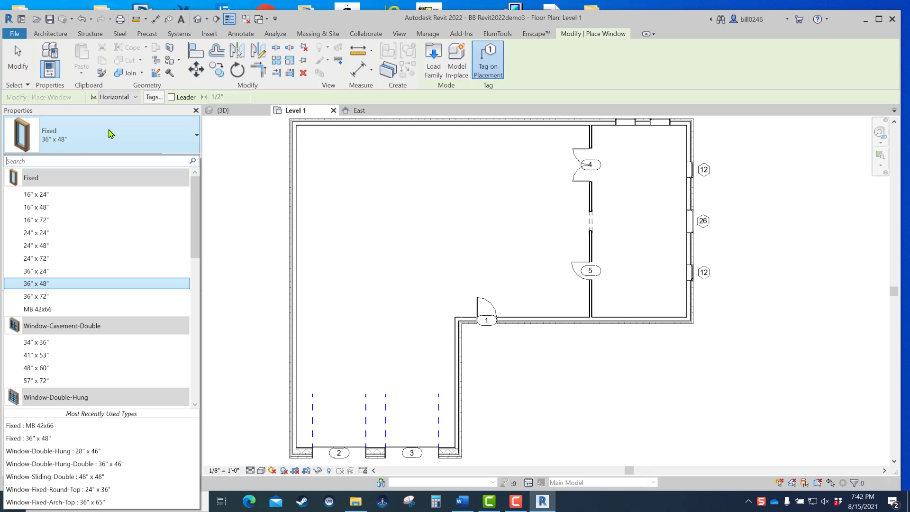
pyautogui.click(40, 195)
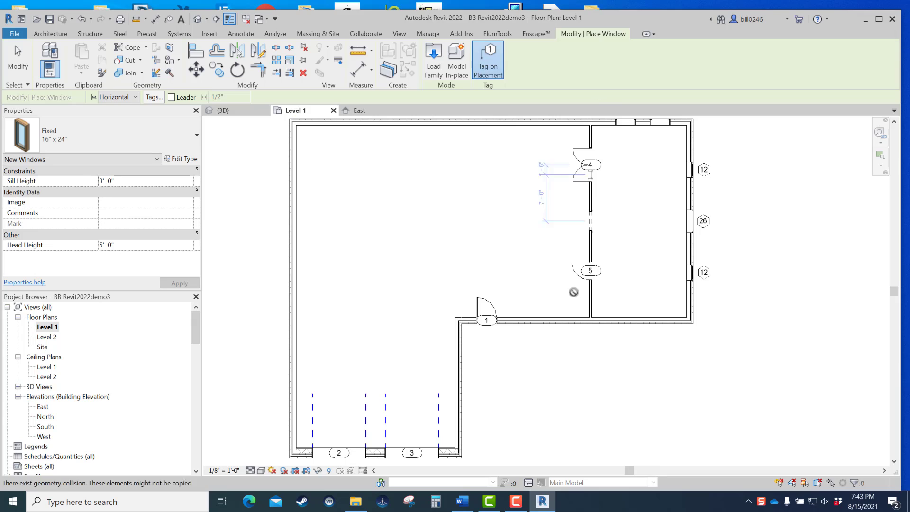
pyautogui.click(558, 321)
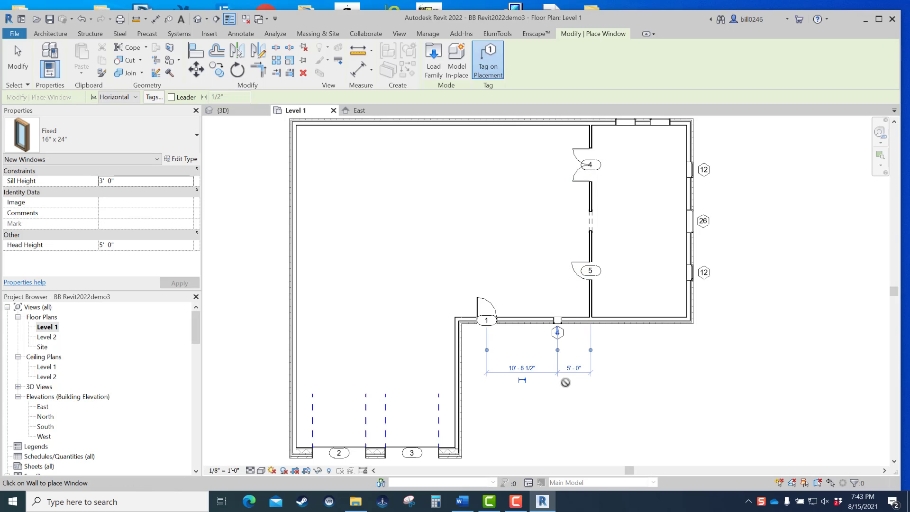
pyautogui.press('Escape')
pyautogui.press('Escape')
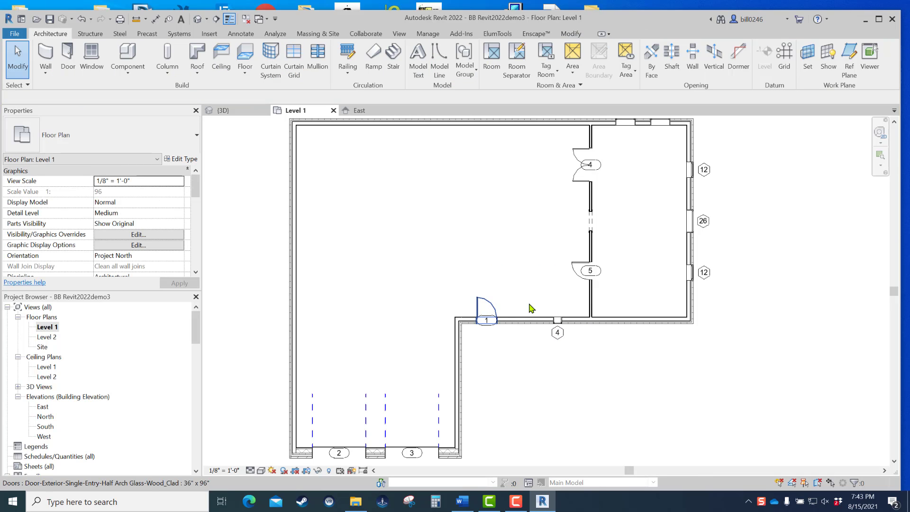
# Examine the new 16" x 24" window in the floor plan and in the 3D view from the front-right corner.
pyautogui.scroll(5, 569, 360)
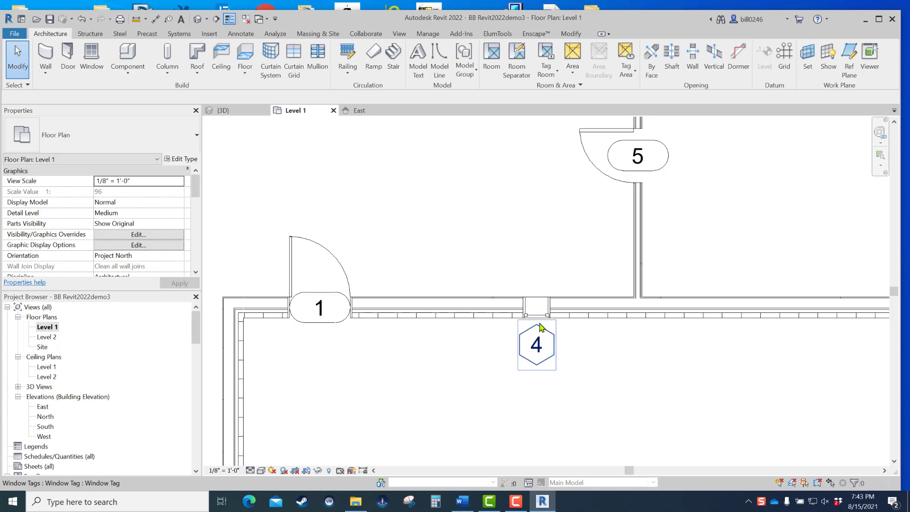
pyautogui.click(224, 111)
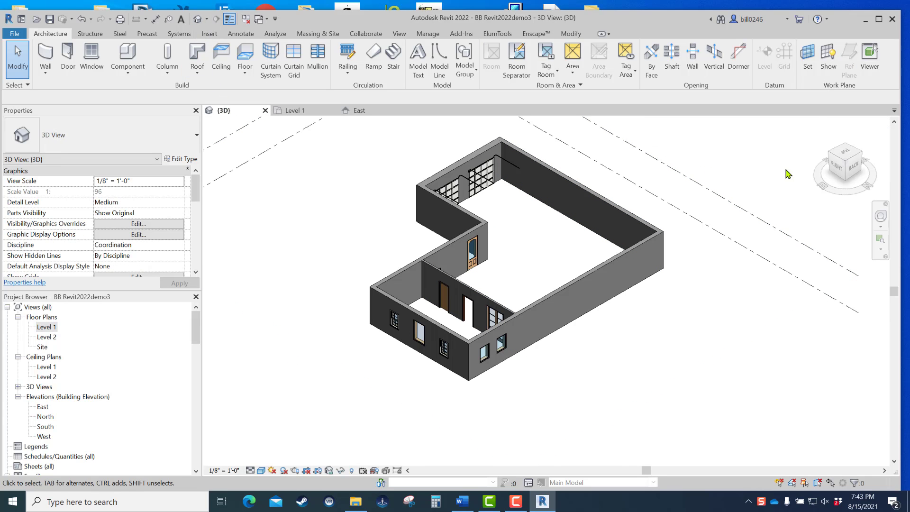
pyautogui.click(831, 155)
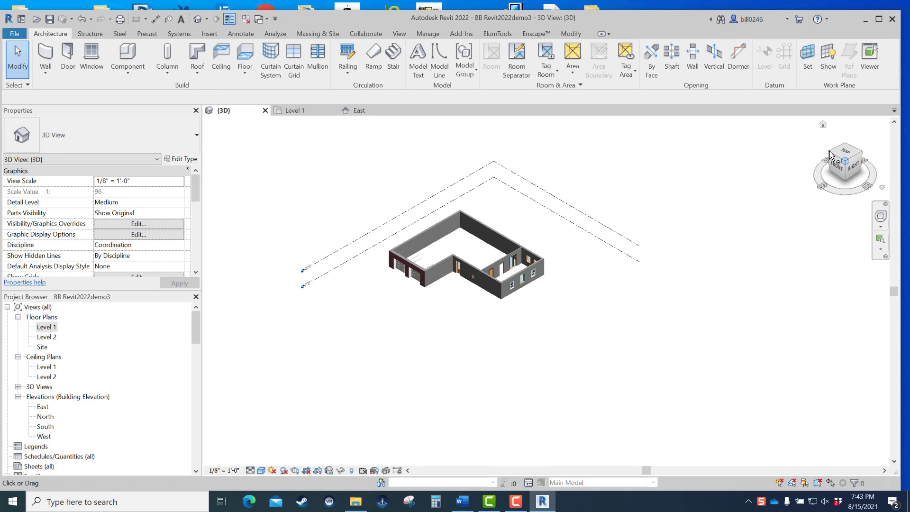
pyautogui.scroll(6, 528, 316)
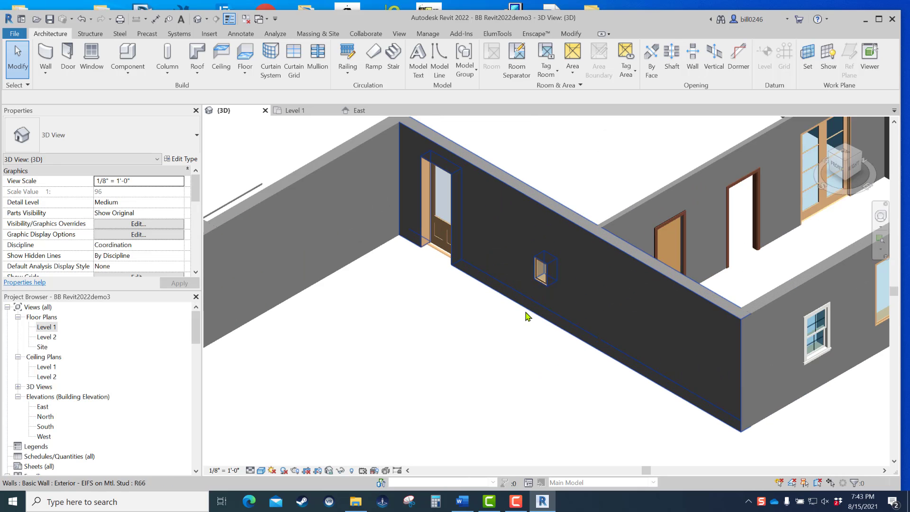
pyautogui.scroll(2, 528, 316)
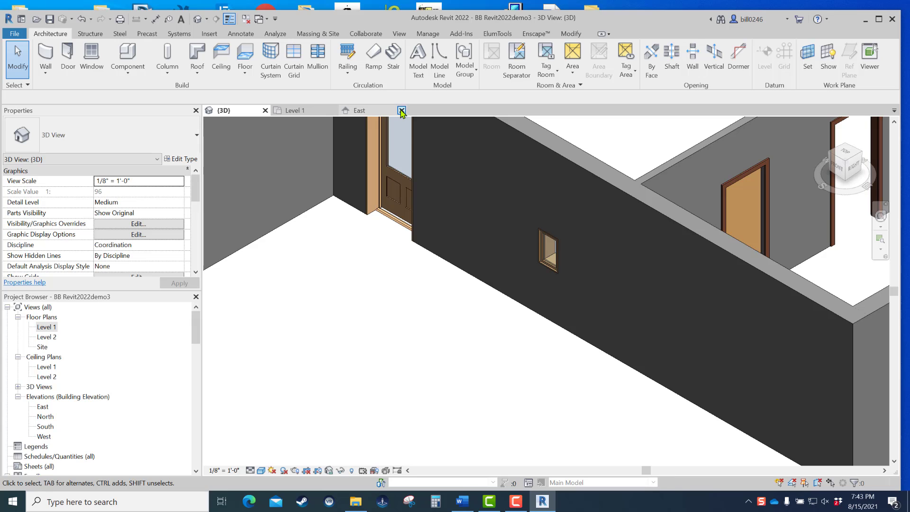
# Close the East elevation and open the South elevation at the new small window.
pyautogui.click(404, 110)
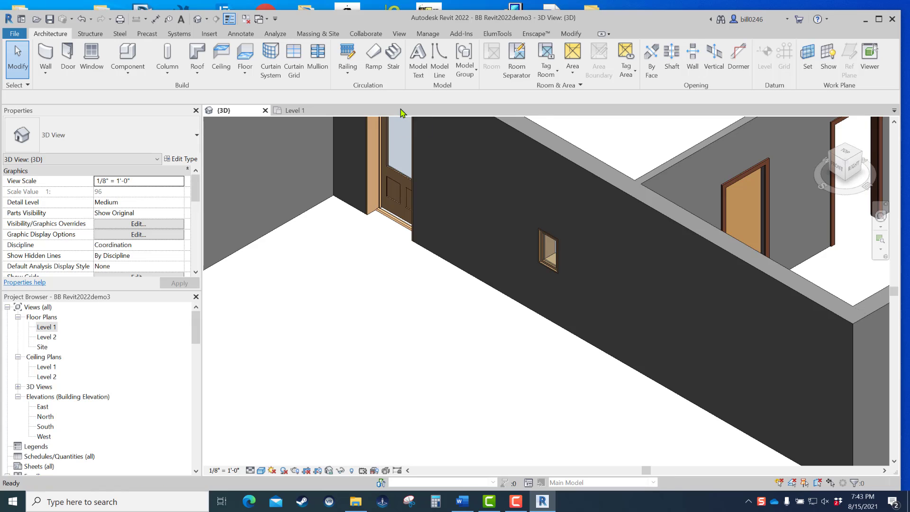
pyautogui.doubleClick(46, 427)
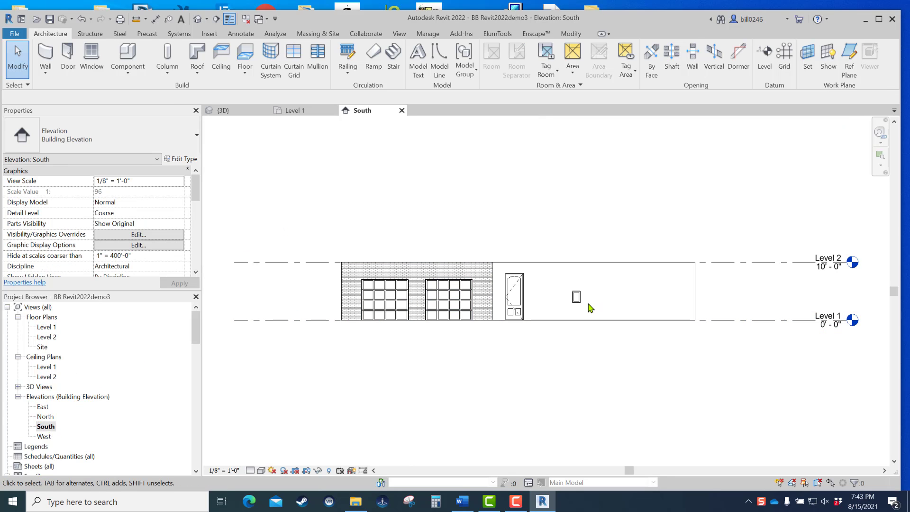
pyautogui.scroll(5, 583, 303)
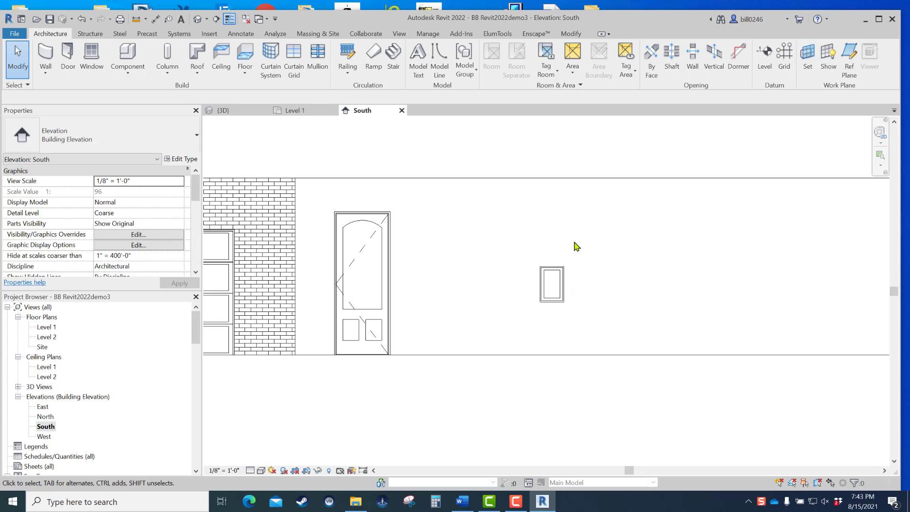
pyautogui.scroll(-4, 576, 246)
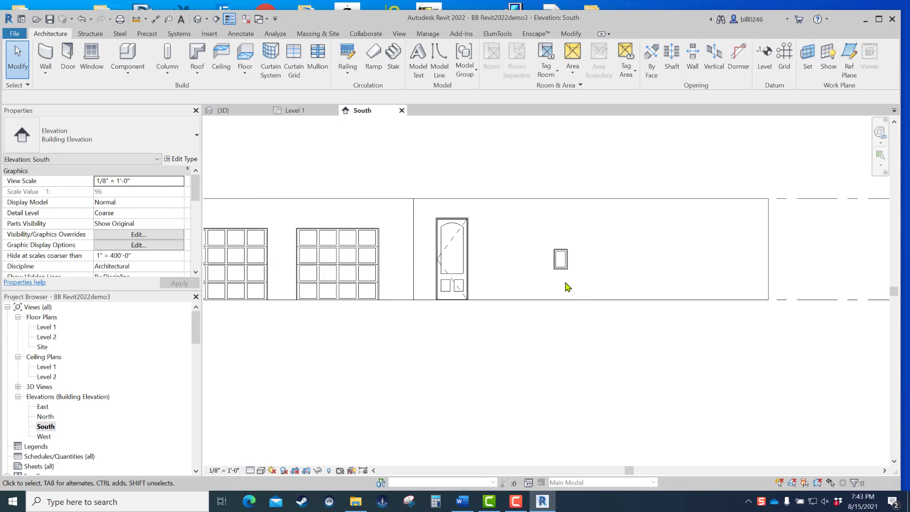
# Set the head height of the 16" x 24" window in the South elevation to 9 feet and check its sill height.
pyautogui.click(562, 264)
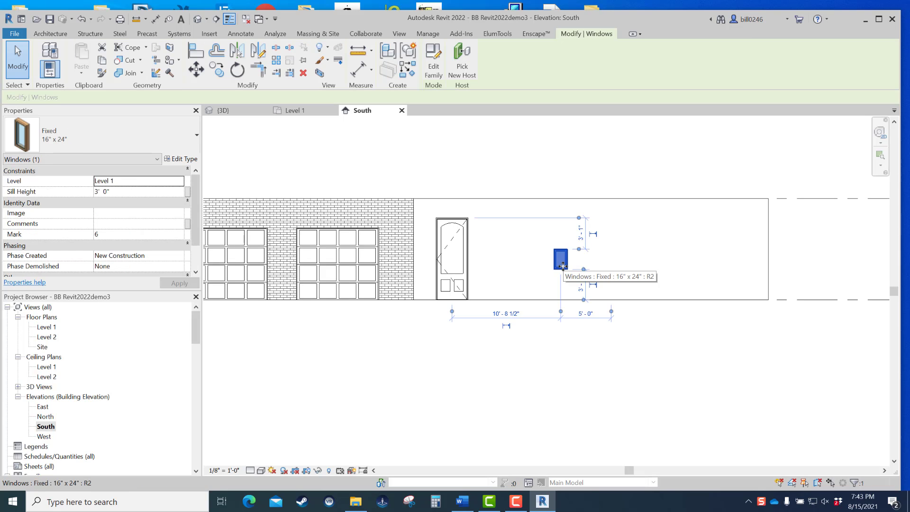
pyautogui.scroll(-1, 198, 215)
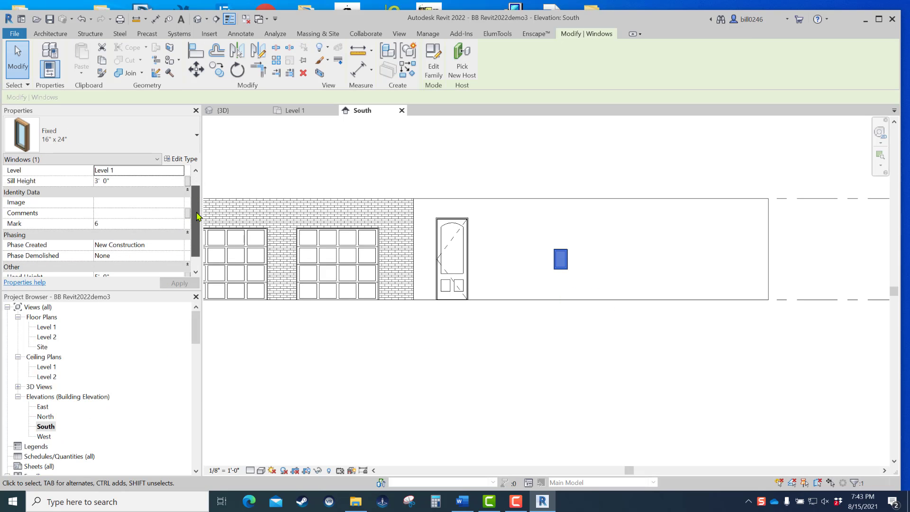
pyautogui.scroll(-2, 198, 216)
pyautogui.click(139, 256)
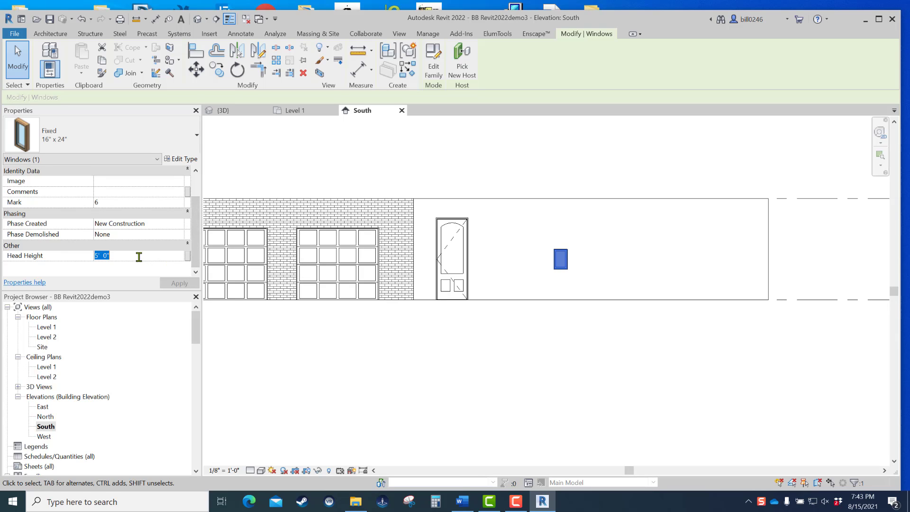
pyautogui.write('9')
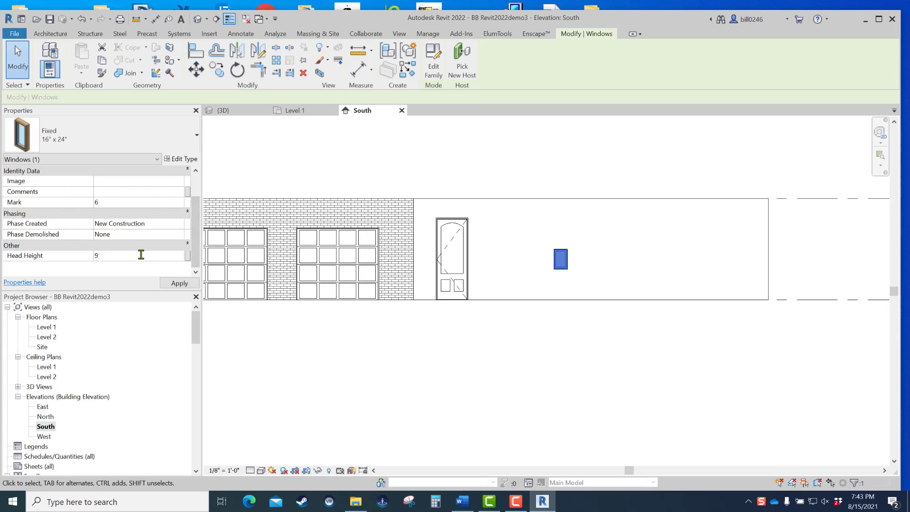
pyautogui.press('Return')
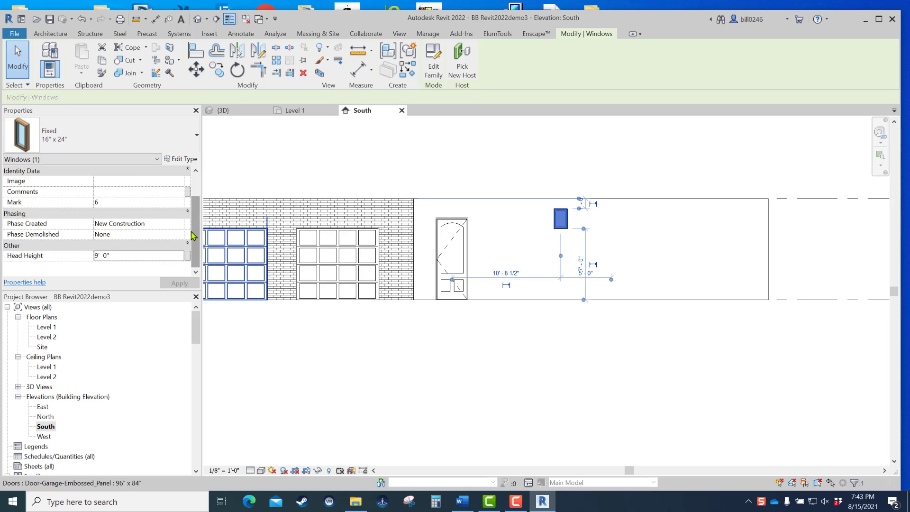
pyautogui.scroll(2, 194, 234)
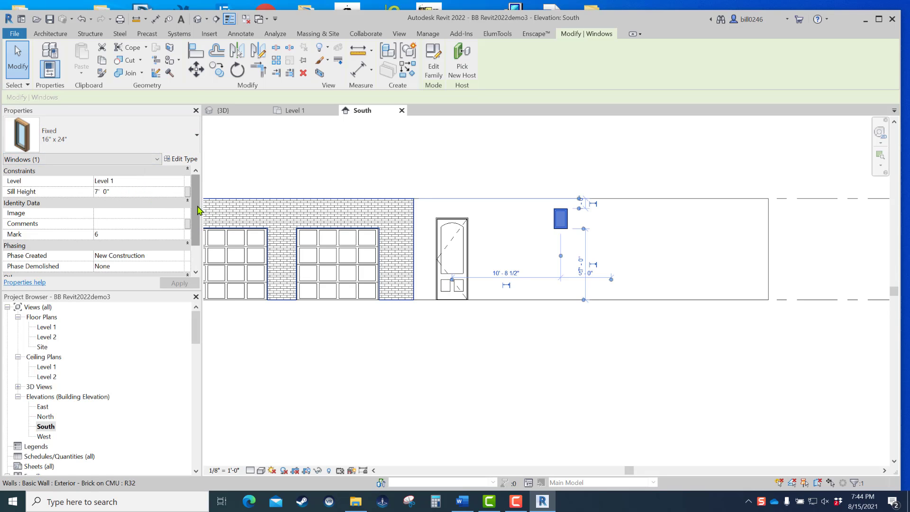
# Check the raised 16" x 24" window in the 3D view and return to the whole Level 1 floor plan.
pyautogui.click(549, 414)
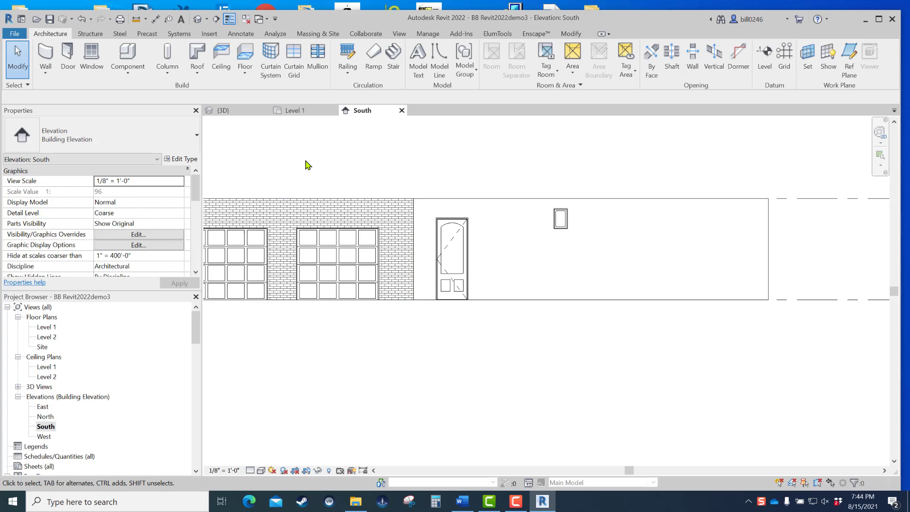
pyautogui.click(227, 113)
pyautogui.moveTo(567, 255); pyautogui.dragTo(561, 382, button='middle')
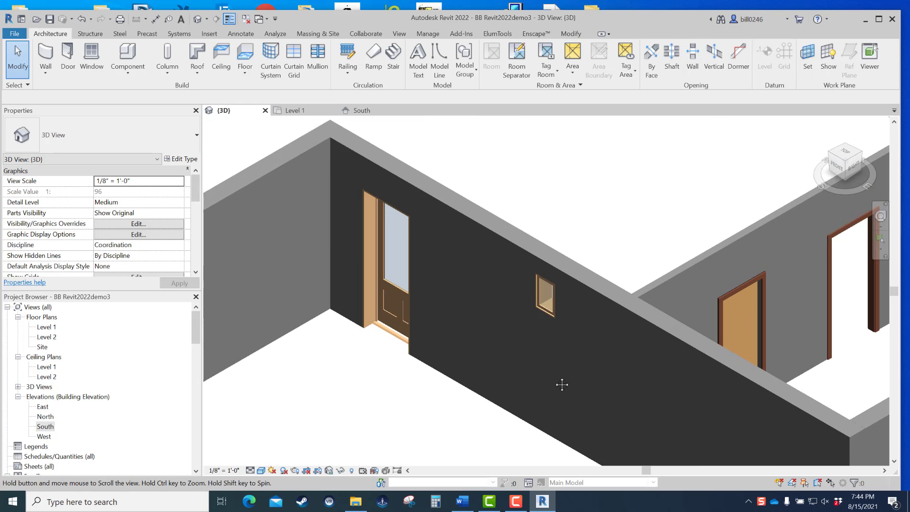
pyautogui.scroll(-2, 321, 381)
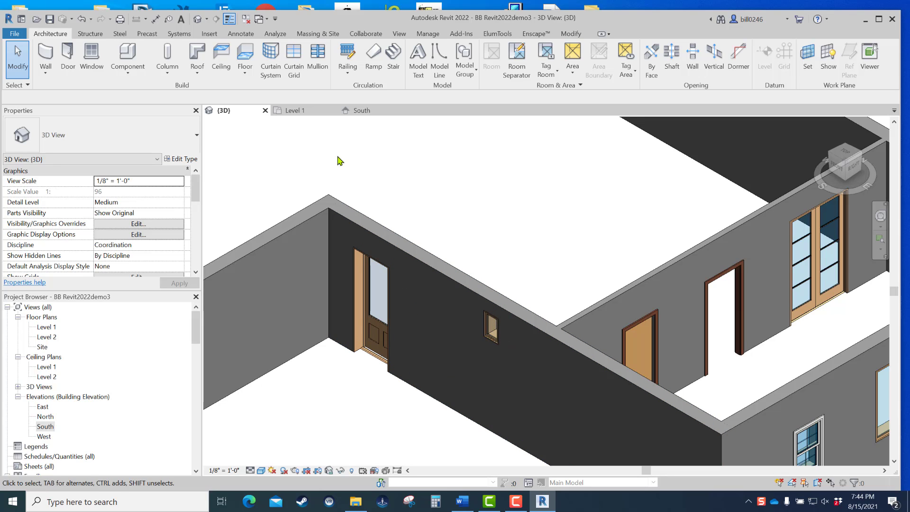
pyautogui.click(295, 114)
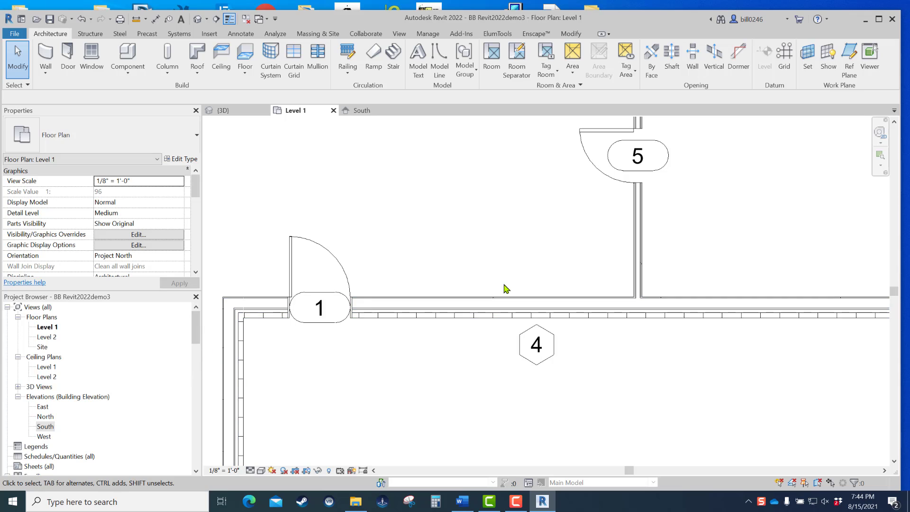
pyautogui.scroll(-5, 506, 289)
pyautogui.moveTo(512, 318); pyautogui.dragTo(533, 376, button='middle')
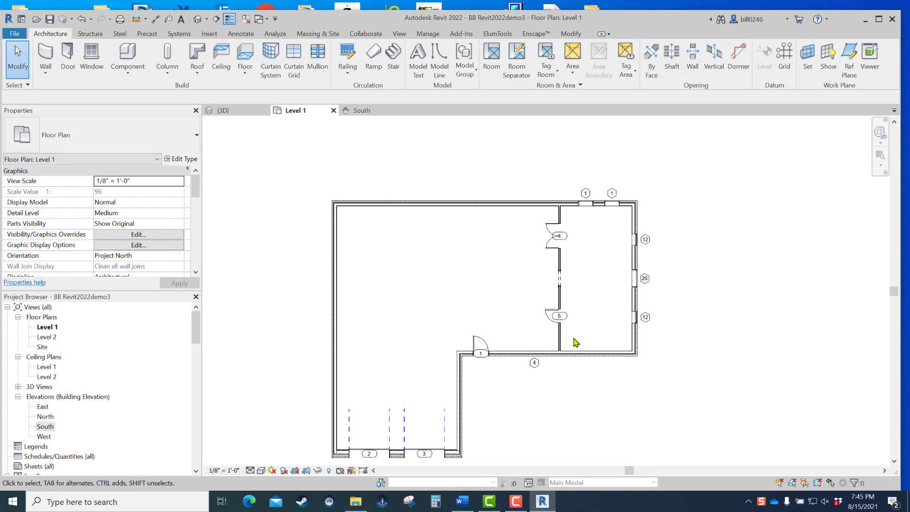
# Examine the top, cut plane and bottom offsets in the Level 1 floor plan's view range without changing them.
pyautogui.scroll(4, 547, 353)
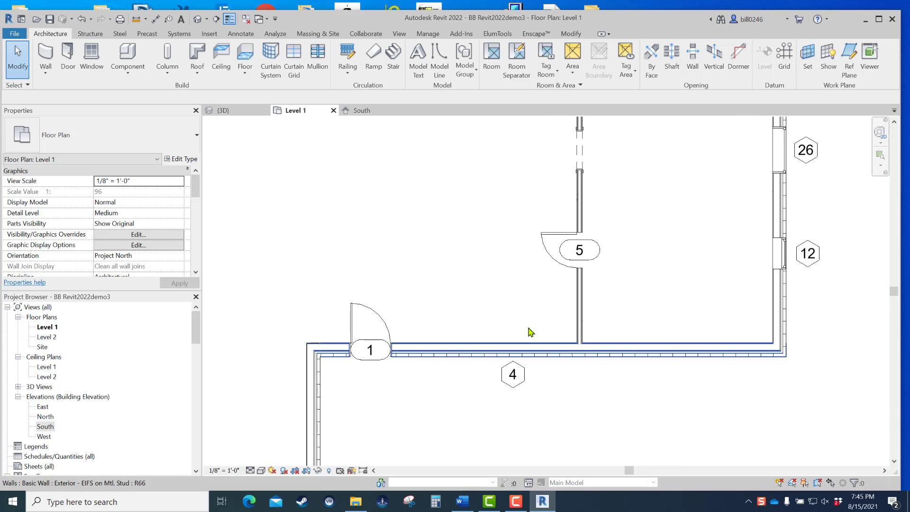
pyautogui.moveTo(197, 190); pyautogui.dragTo(195, 237)
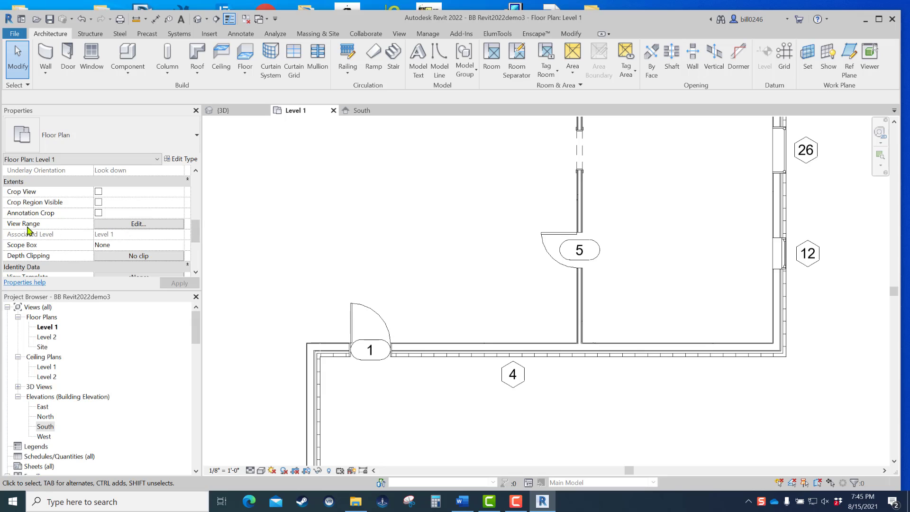
pyautogui.click(147, 231)
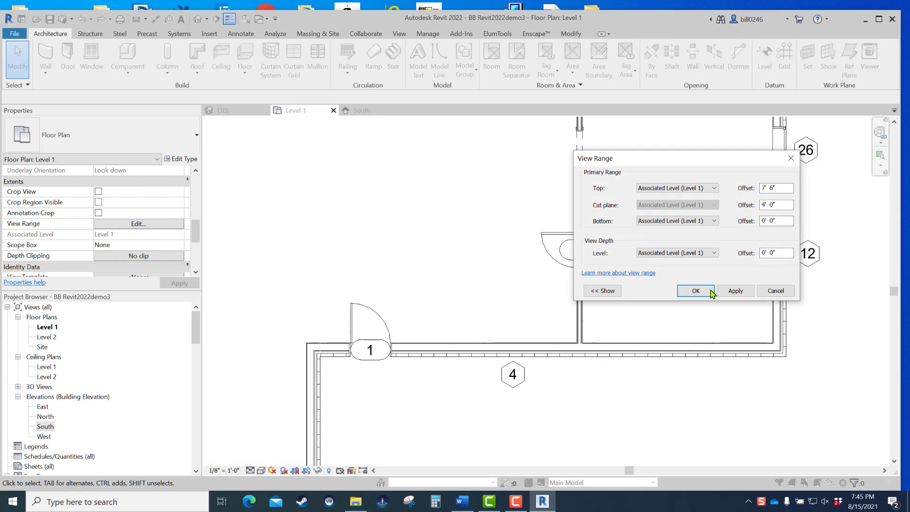
pyautogui.click(787, 206)
pyautogui.moveTo(781, 204); pyautogui.dragTo(756, 205)
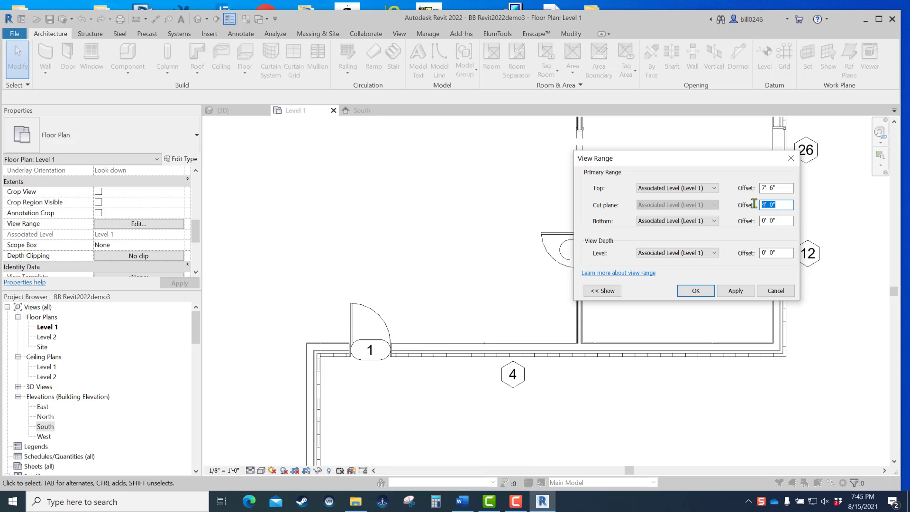
pyautogui.click(783, 221)
pyautogui.moveTo(783, 221); pyautogui.dragTo(761, 222)
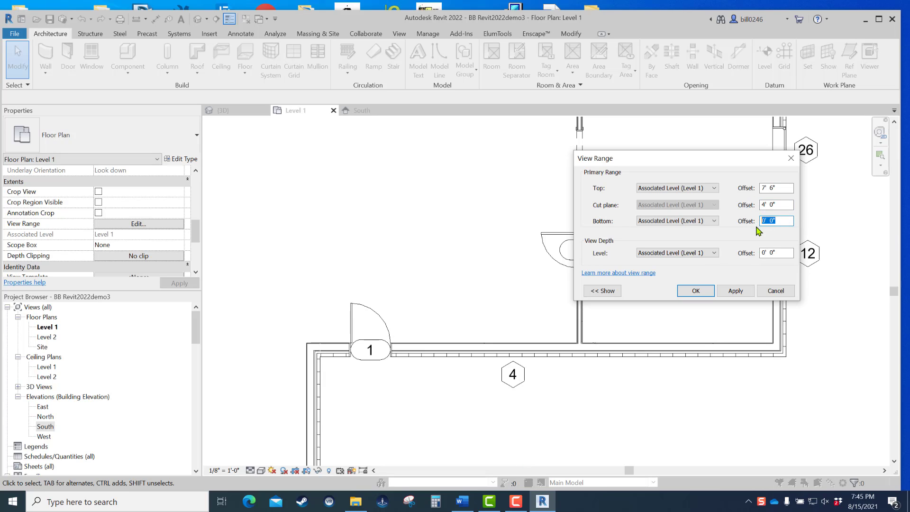
pyautogui.click(780, 188)
pyautogui.moveTo(778, 188); pyautogui.dragTo(757, 188)
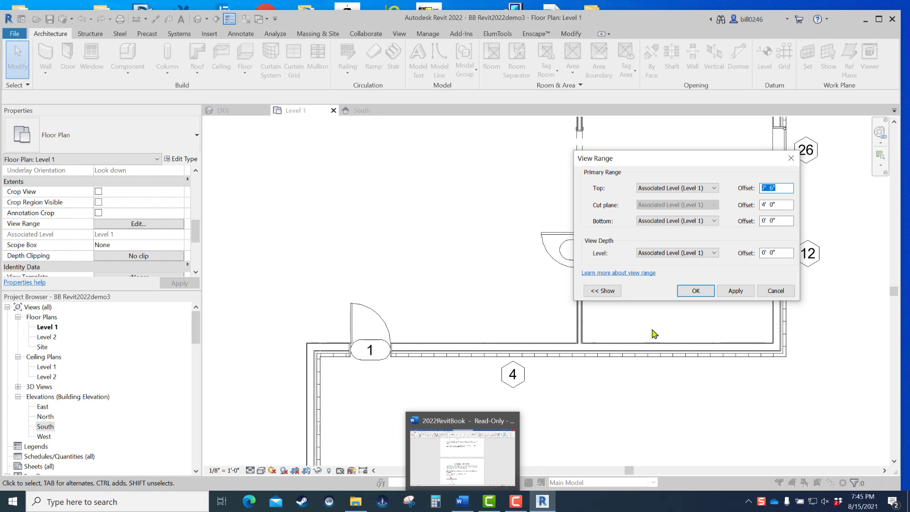
pyautogui.click(777, 205)
pyautogui.moveTo(777, 205); pyautogui.dragTo(757, 205)
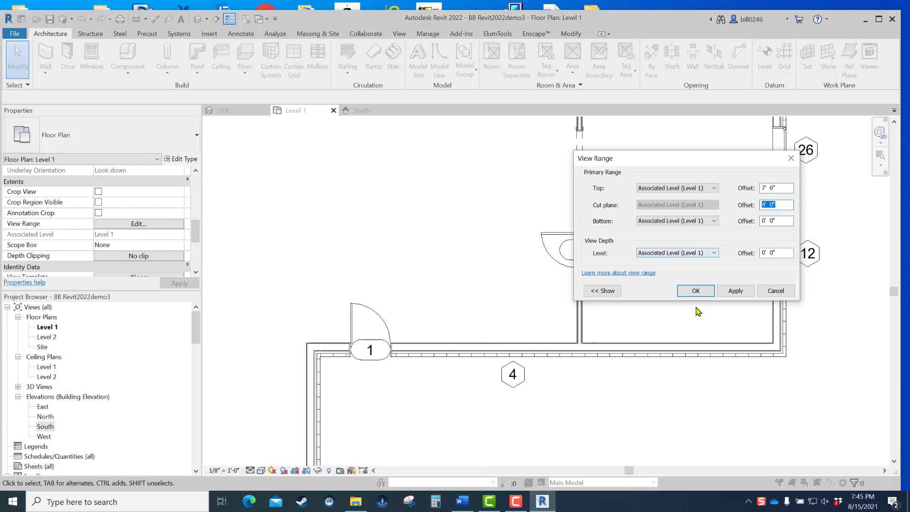
pyautogui.click(700, 291)
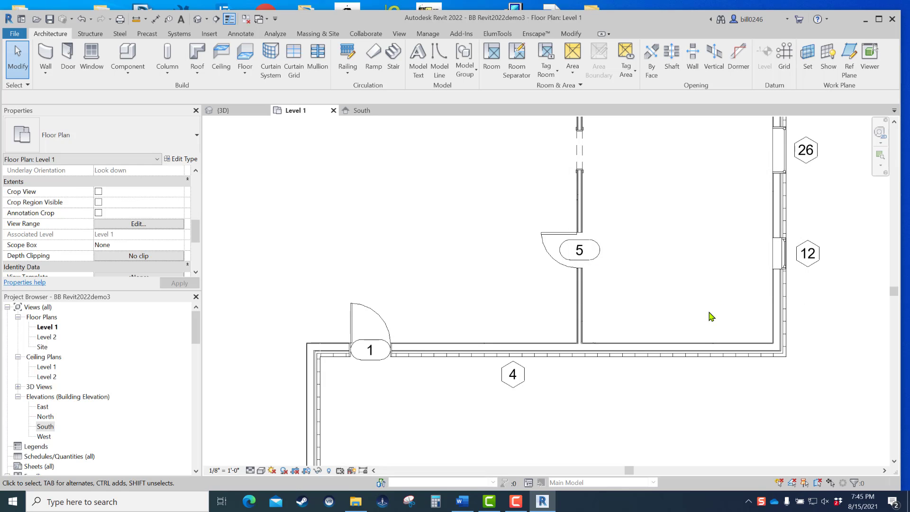
# Set the Level 1 floor plan's view range to a cut plane offset of 8' and a top offset of 9'.
pyautogui.scroll(-3, 545, 432)
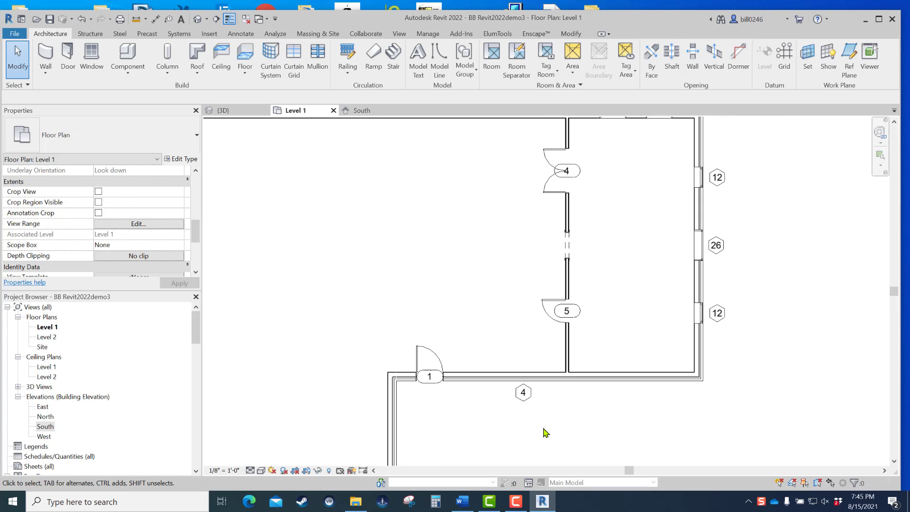
pyautogui.click(145, 224)
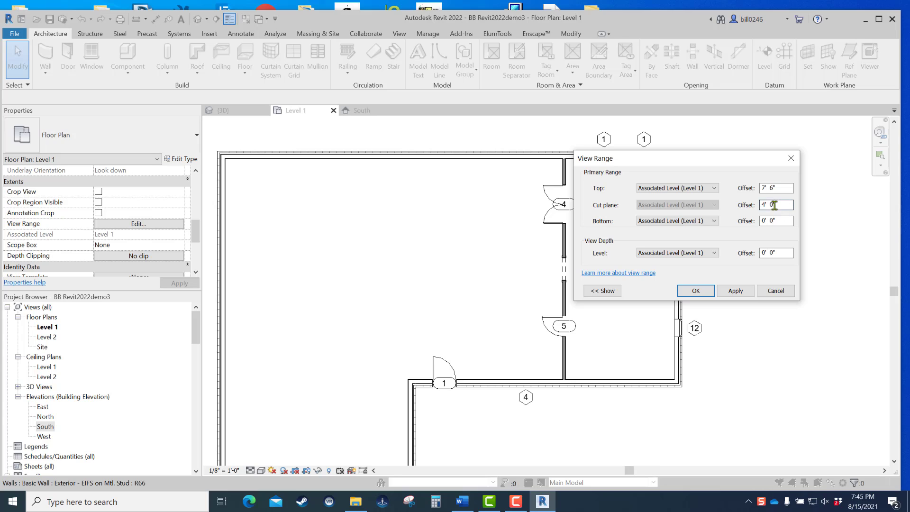
pyautogui.moveTo(776, 205); pyautogui.dragTo(742, 207)
pyautogui.write('8')
pyautogui.moveTo(786, 192); pyautogui.dragTo(740, 191)
pyautogui.write('9')
pyautogui.click(736, 291)
pyautogui.click(696, 291)
# Examine how the windows and doors around the Level 1 plan display with the raised cut plane.
pyautogui.scroll(5, 516, 416)
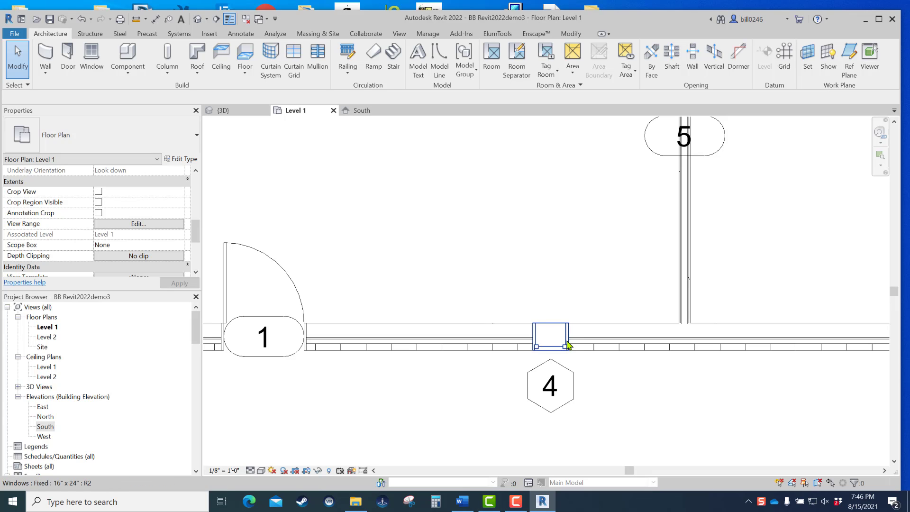
pyautogui.scroll(-5, 569, 345)
pyautogui.moveTo(603, 396); pyautogui.dragTo(551, 449, button='middle')
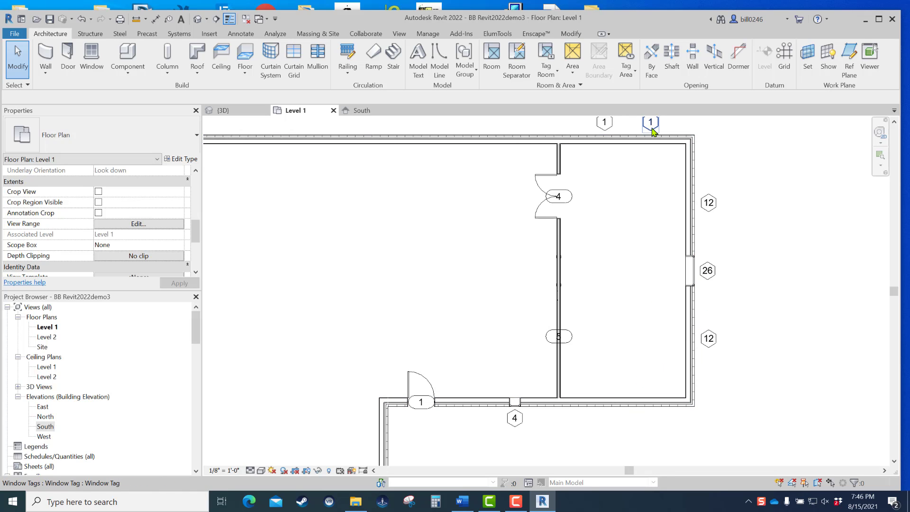
pyautogui.moveTo(502, 266); pyautogui.dragTo(725, 149, button='middle')
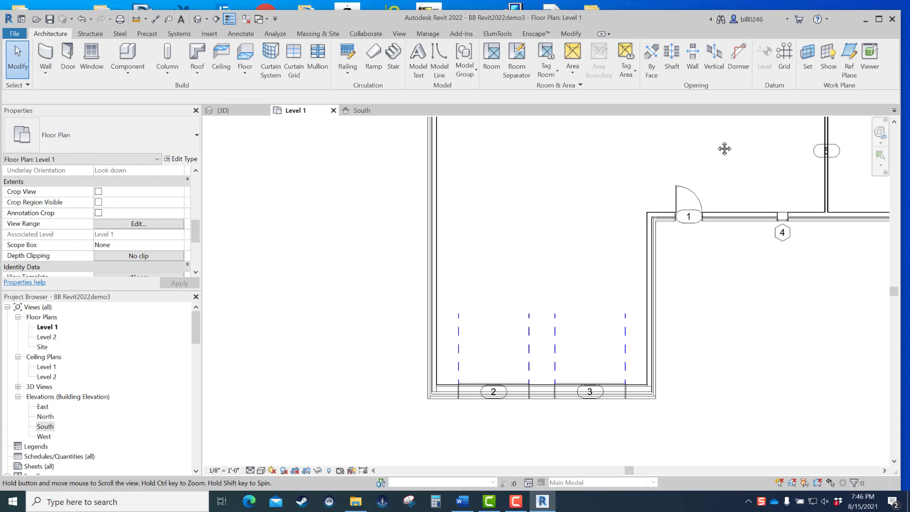
pyautogui.moveTo(671, 360); pyautogui.dragTo(506, 419, button='middle')
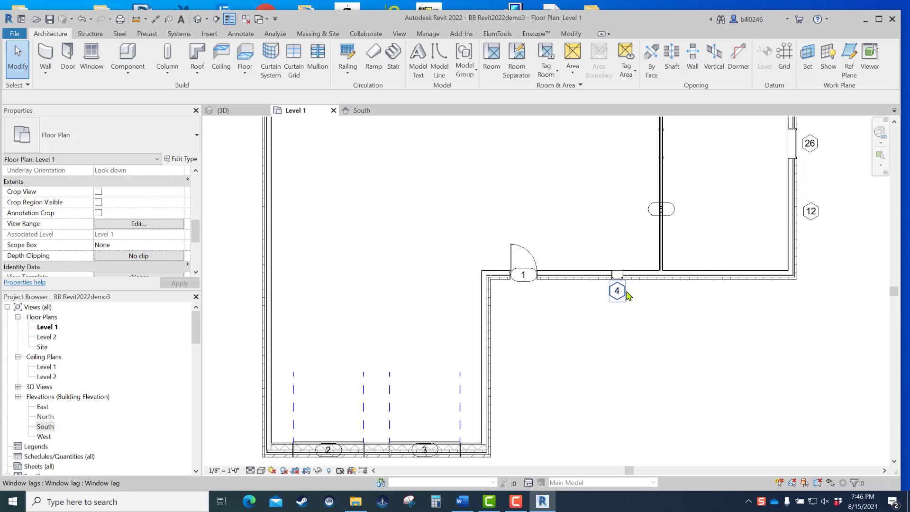
pyautogui.scroll(6, 625, 291)
pyautogui.scroll(-6, 624, 298)
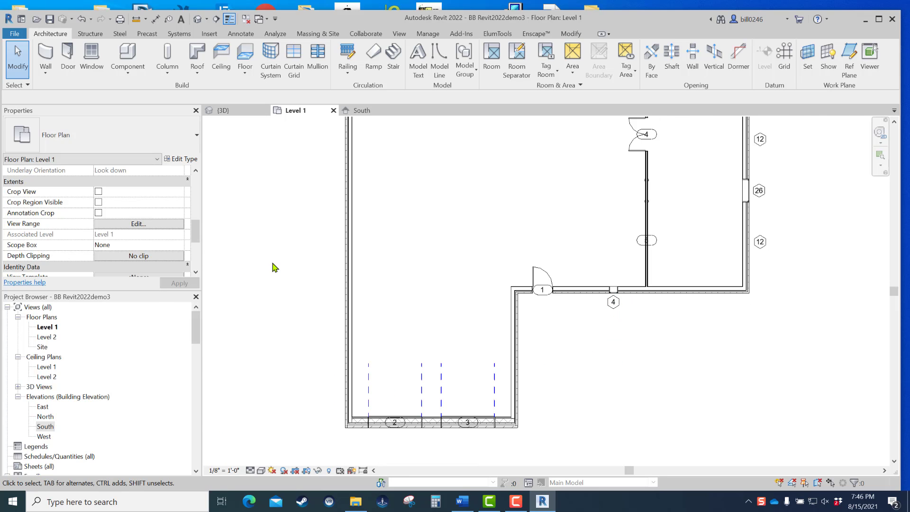
# Restore the Level 1 view range to a cut plane offset of 4' and a top offset of 7' 6".
pyautogui.click(126, 226)
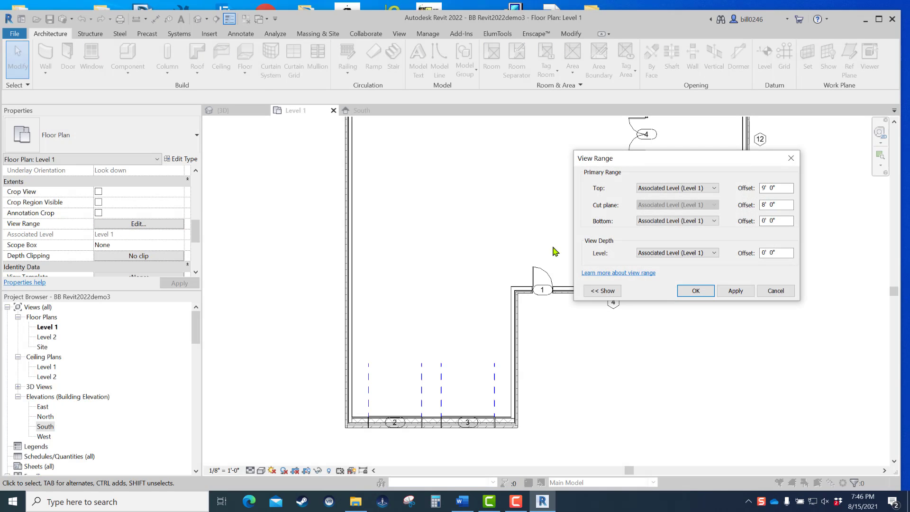
pyautogui.moveTo(780, 205); pyautogui.dragTo(739, 204)
pyautogui.write('7')
pyautogui.write('4')
pyautogui.moveTo(781, 188); pyautogui.dragTo(732, 188)
pyautogui.write('7')
pyautogui.click(734, 291)
pyautogui.click(696, 290)
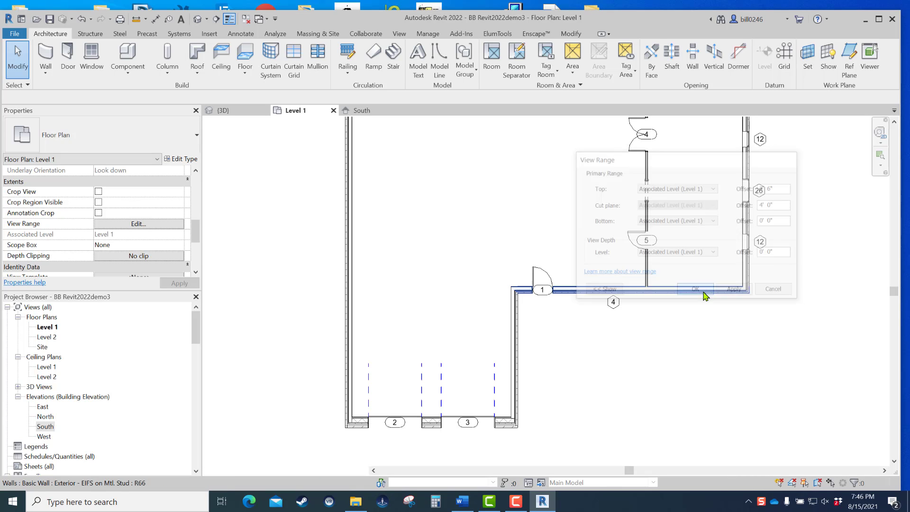
# Sketch a rectangular plan region about 8'-6" wide across the south wall around window tag 4.
pyautogui.scroll(2, 652, 311)
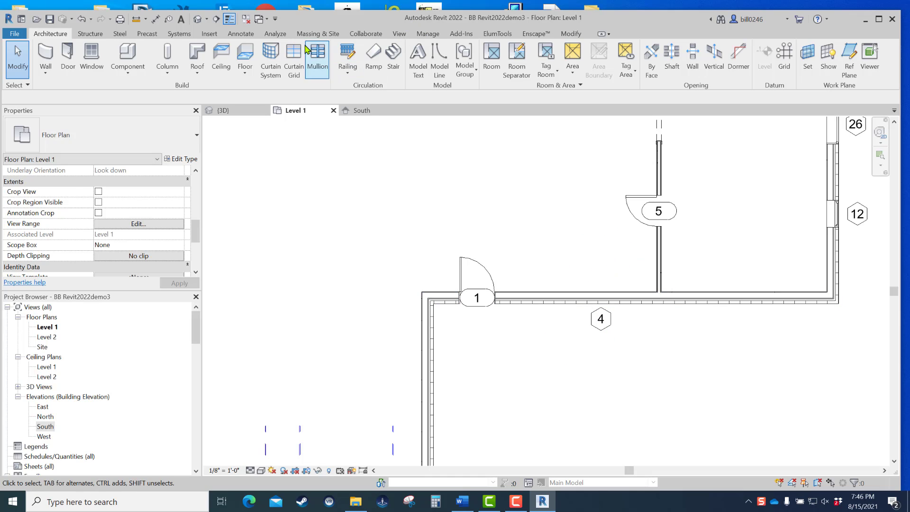
pyautogui.click(400, 34)
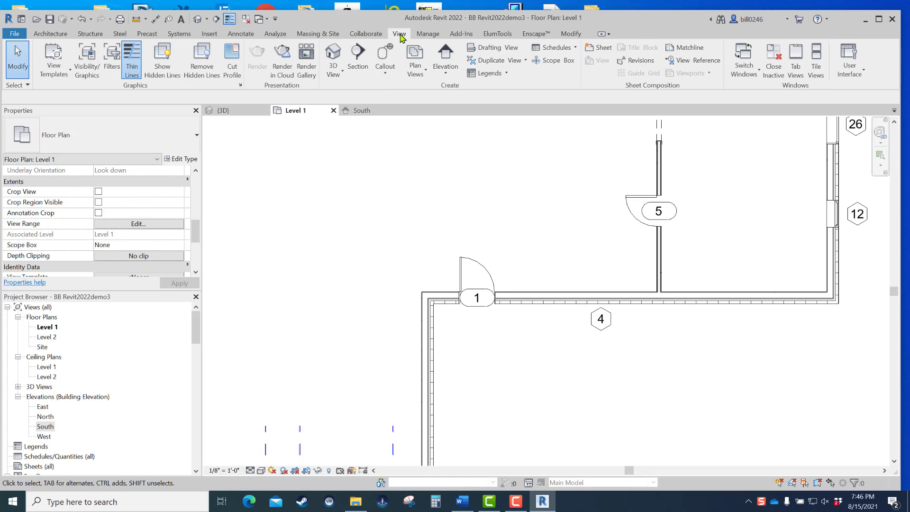
pyautogui.click(419, 75)
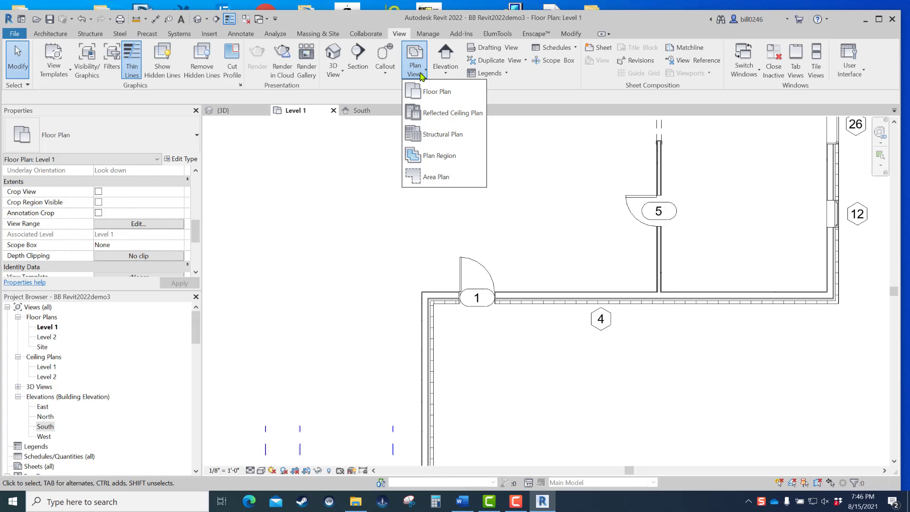
pyautogui.click(435, 157)
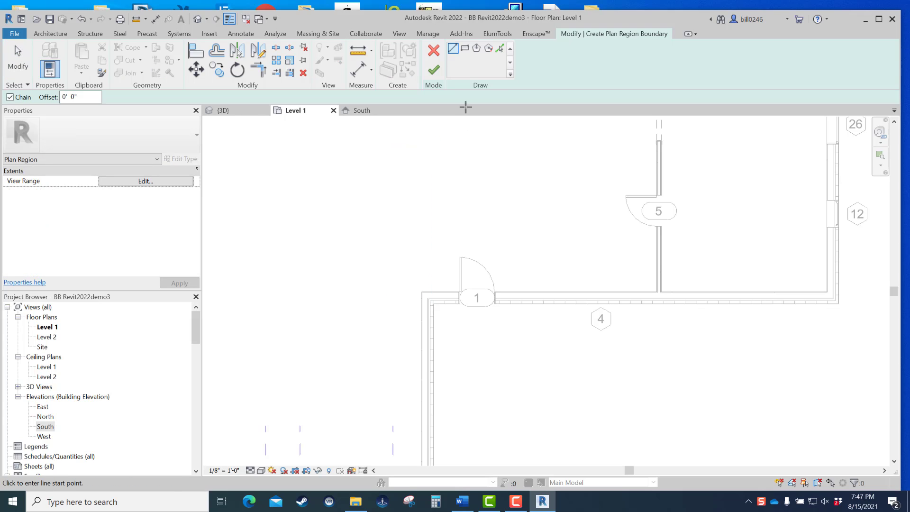
pyautogui.click(466, 48)
pyautogui.click(551, 267)
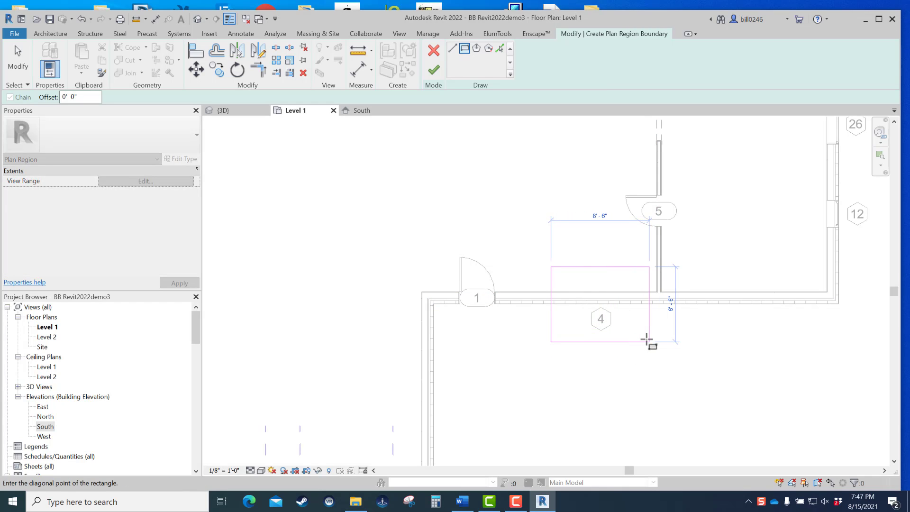
pyautogui.click(649, 336)
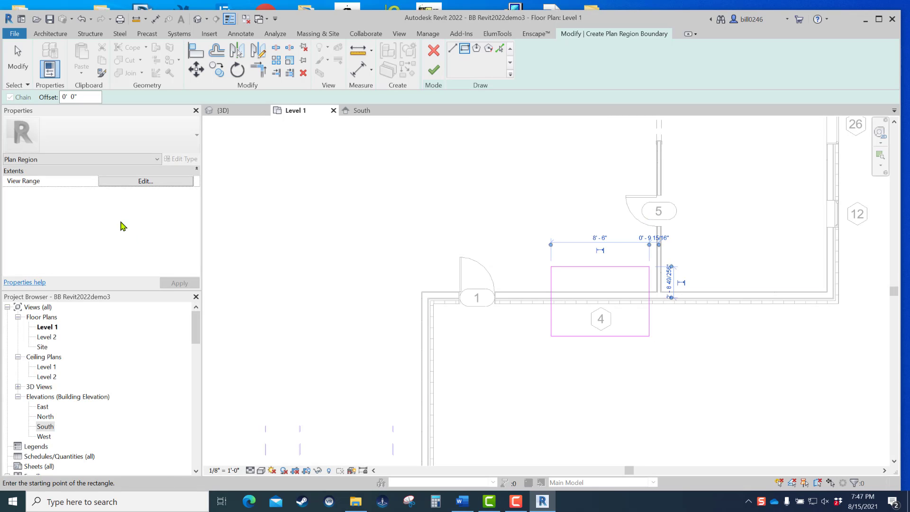
# Set the plan region's view range to a 9' top offset and an 8' cut plane offset, and finish the region.
pyautogui.click(146, 183)
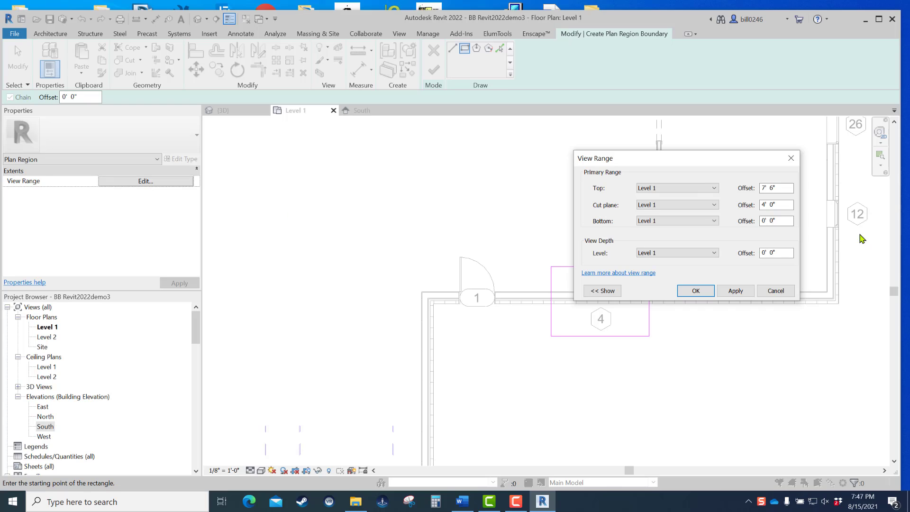
pyautogui.moveTo(784, 188); pyautogui.dragTo(737, 193)
pyautogui.write('9')
pyautogui.click(787, 207)
pyautogui.write('8')
pyautogui.click(736, 291)
pyautogui.click(708, 291)
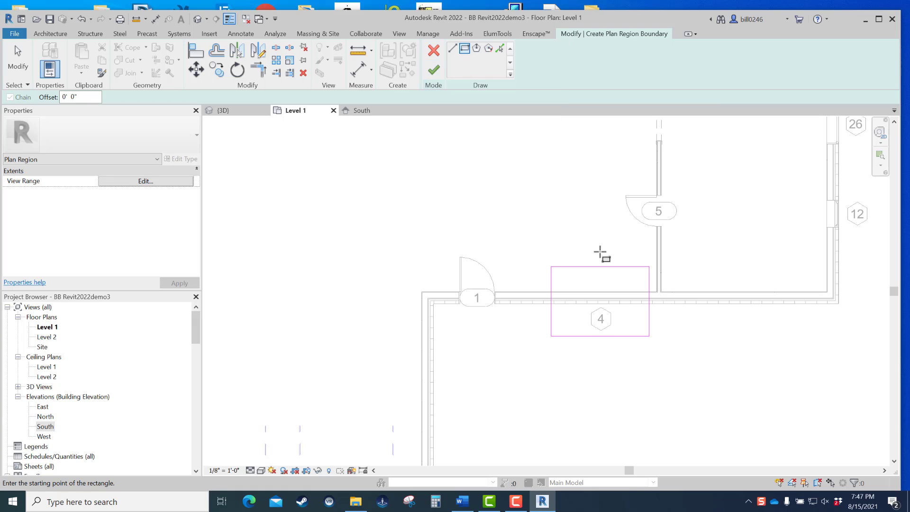
pyautogui.click(434, 71)
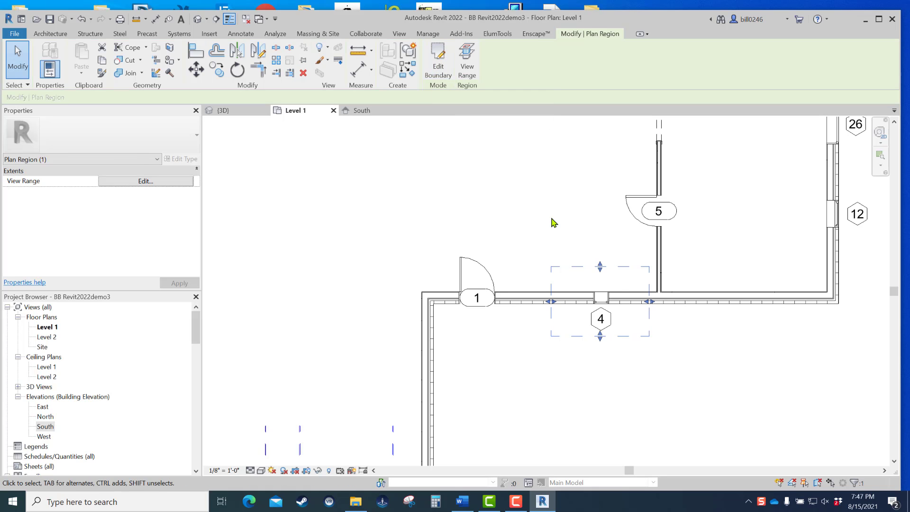
# Stretch the plan region north past the north wall and east past the east exterior wall.
pyautogui.moveTo(672, 342); pyautogui.dragTo(539, 341, button='middle')
pyautogui.scroll(-4, 515, 281)
pyautogui.moveTo(522, 320); pyautogui.dragTo(523, 167)
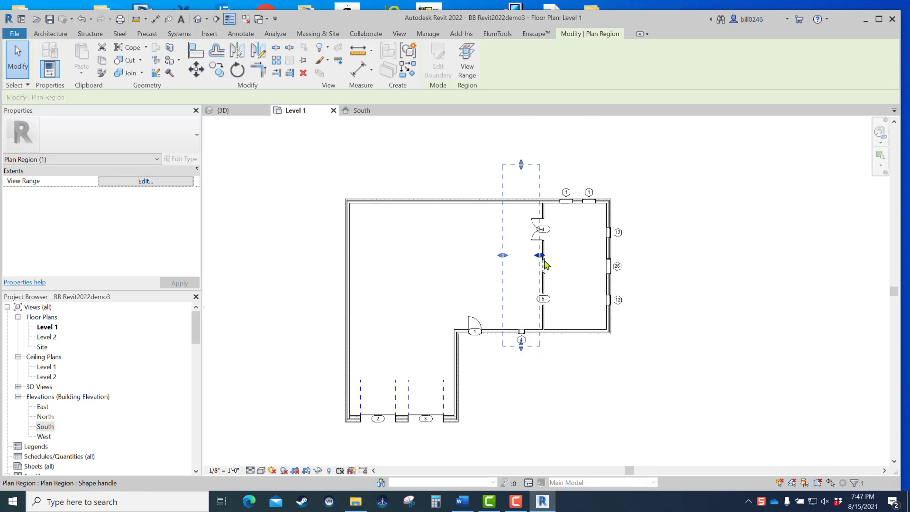
pyautogui.moveTo(541, 256); pyautogui.dragTo(676, 261)
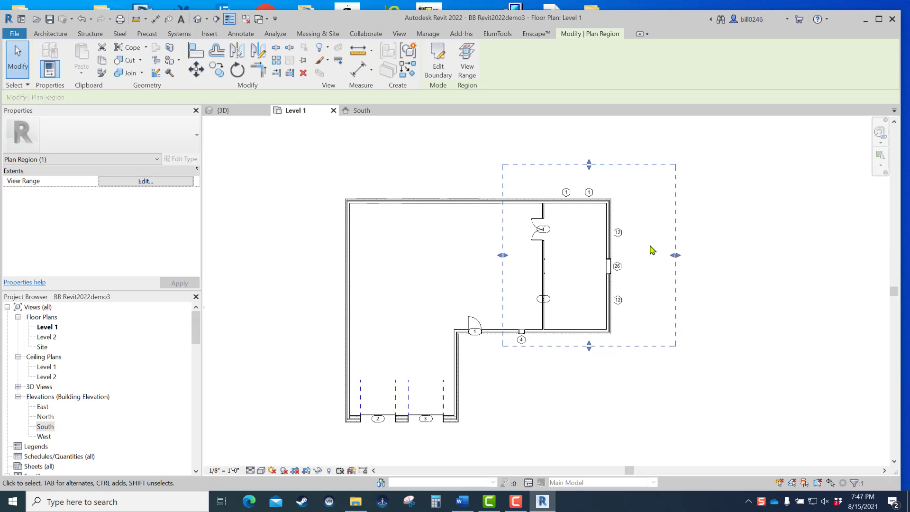
# Shrink the plan region to a small rectangle around window tag 4, between door 1 and the interior partition.
pyautogui.moveTo(677, 256); pyautogui.dragTo(635, 266)
pyautogui.moveTo(575, 277); pyautogui.dragTo(533, 270)
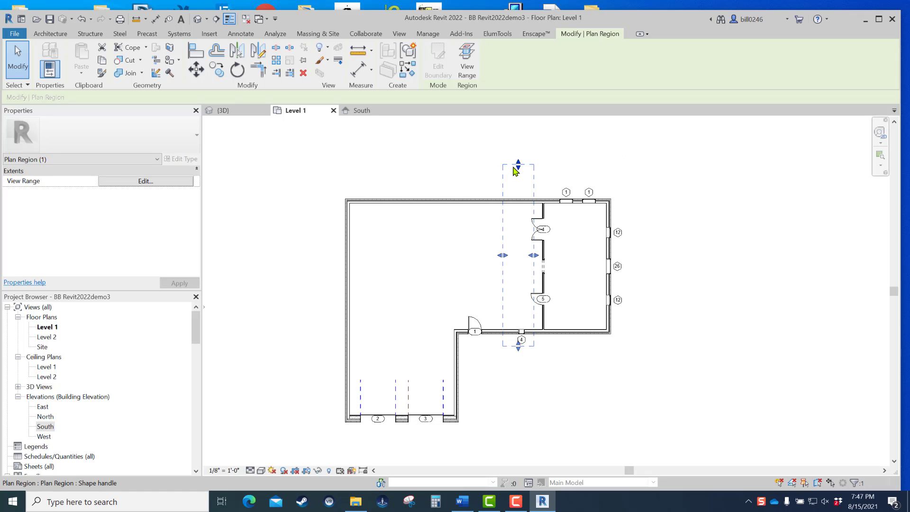
pyautogui.moveTo(518, 167); pyautogui.dragTo(522, 306)
pyautogui.scroll(5, 526, 346)
pyautogui.moveTo(491, 203); pyautogui.dragTo(500, 264)
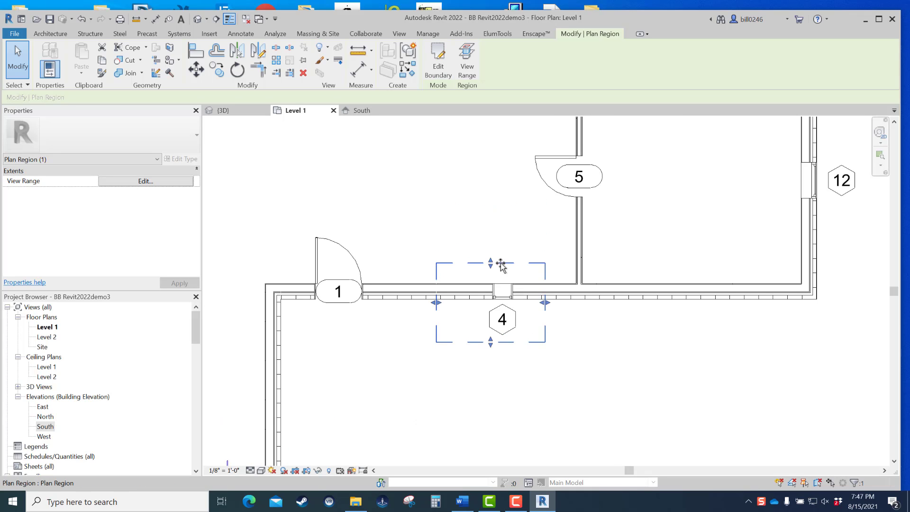
# Pull the plan region's west and south edges in closer to window 4 on the south wall, and save the project.
pyautogui.moveTo(436, 302); pyautogui.dragTo(460, 303)
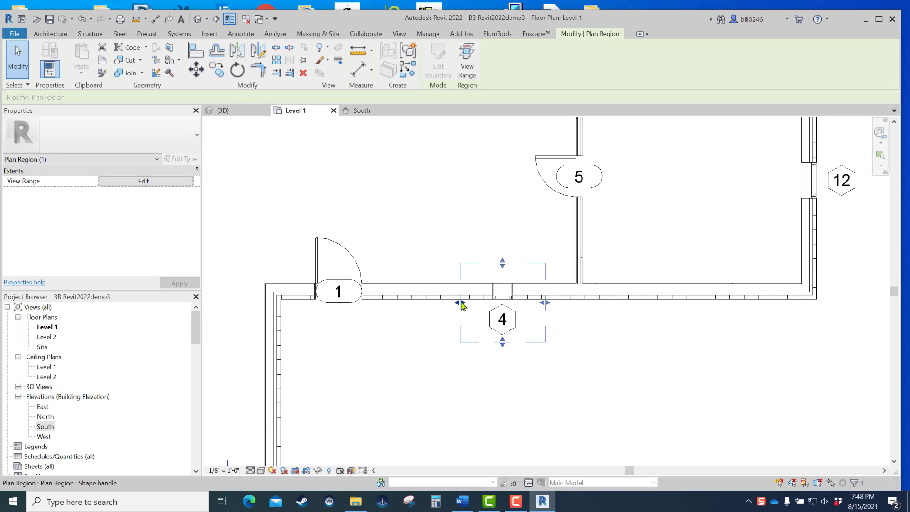
pyautogui.moveTo(503, 343); pyautogui.dragTo(494, 325)
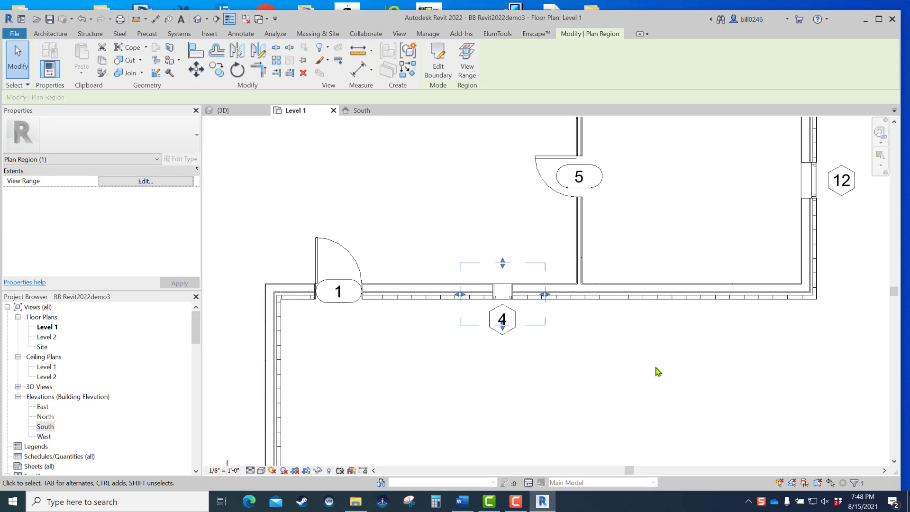
pyautogui.click(612, 367)
pyautogui.scroll(-3, 612, 367)
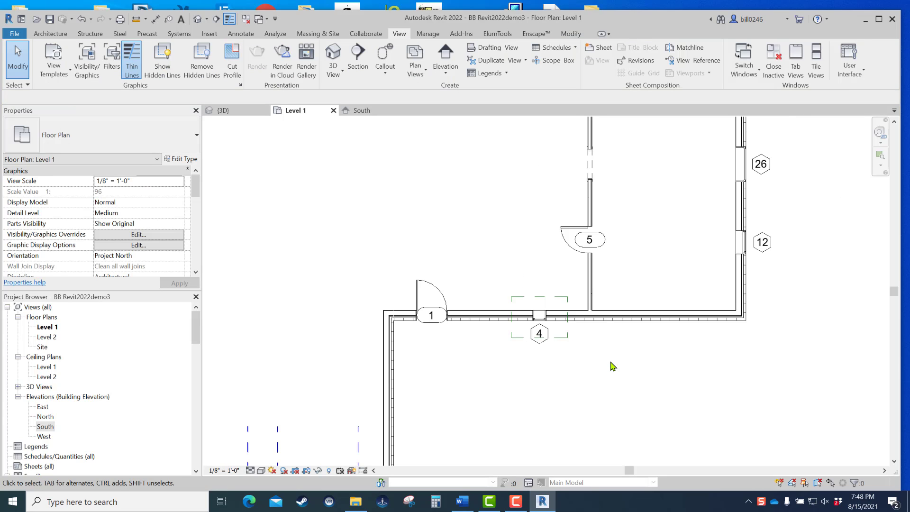
pyautogui.scroll(-2, 612, 367)
pyautogui.moveTo(618, 378); pyautogui.dragTo(607, 318, button='middle')
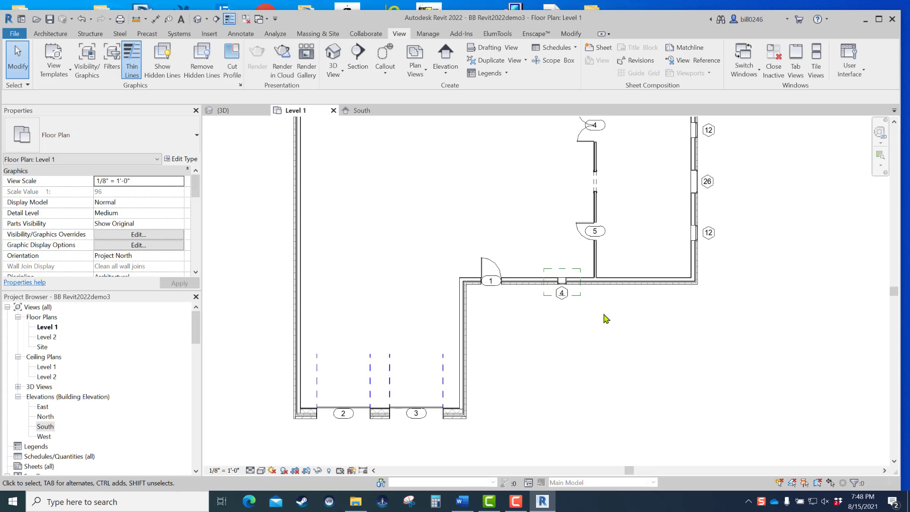
pyautogui.scroll(5, 596, 305)
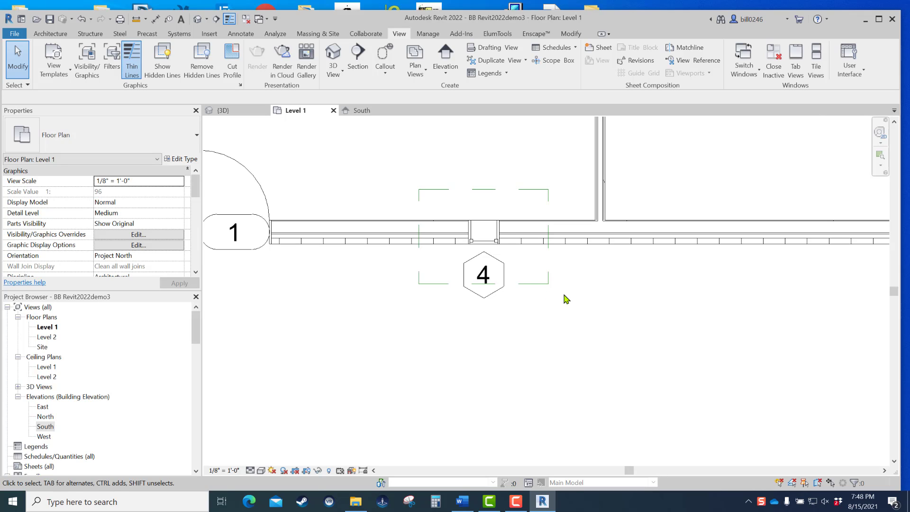
pyautogui.scroll(-5, 566, 300)
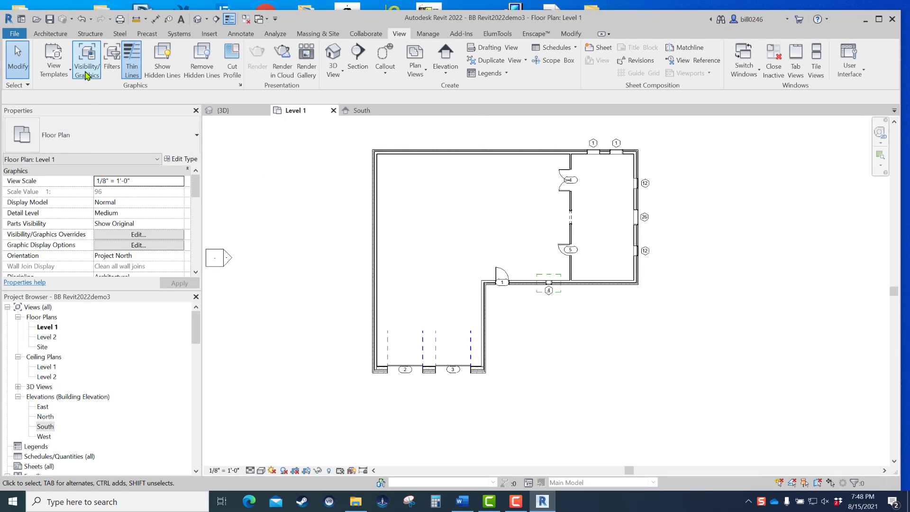
pyautogui.click(49, 20)
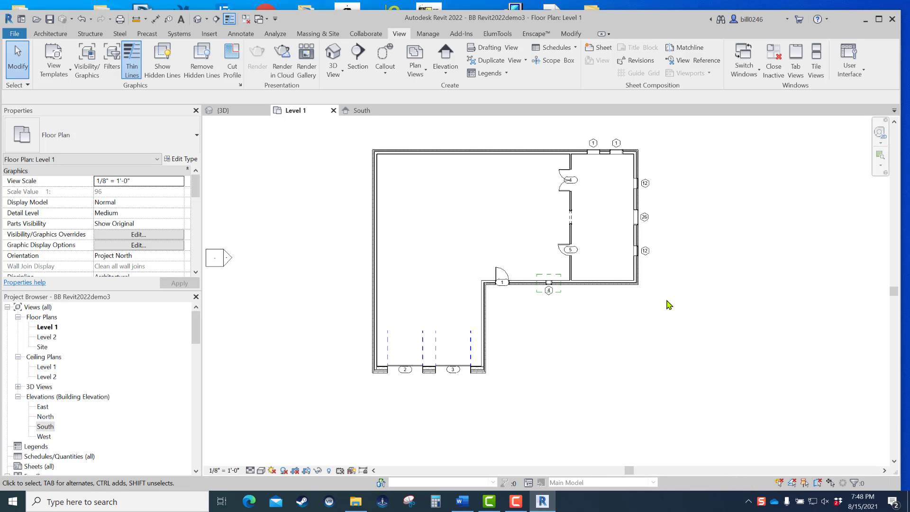
# Open the default 3D view and examine the doors and windows placed in the exterior walls and interior partition.
pyautogui.click(197, 19)
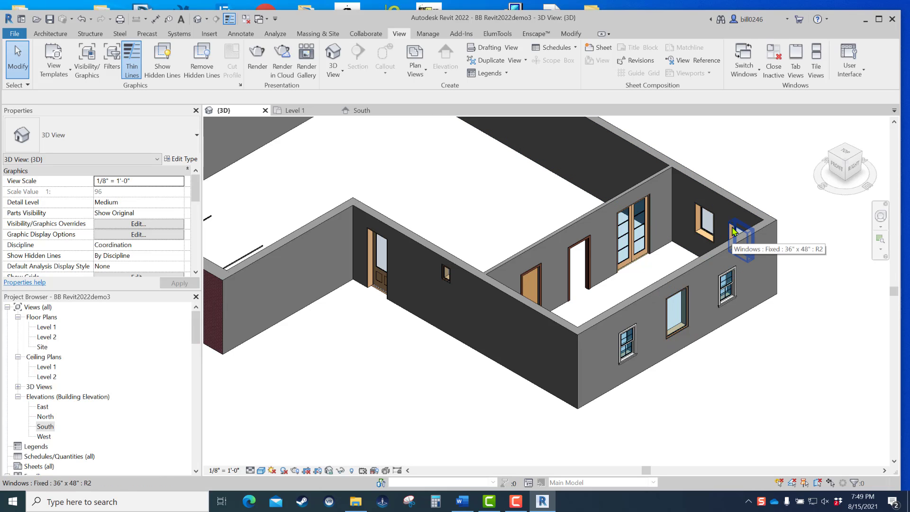
pyautogui.scroll(-2, 733, 231)
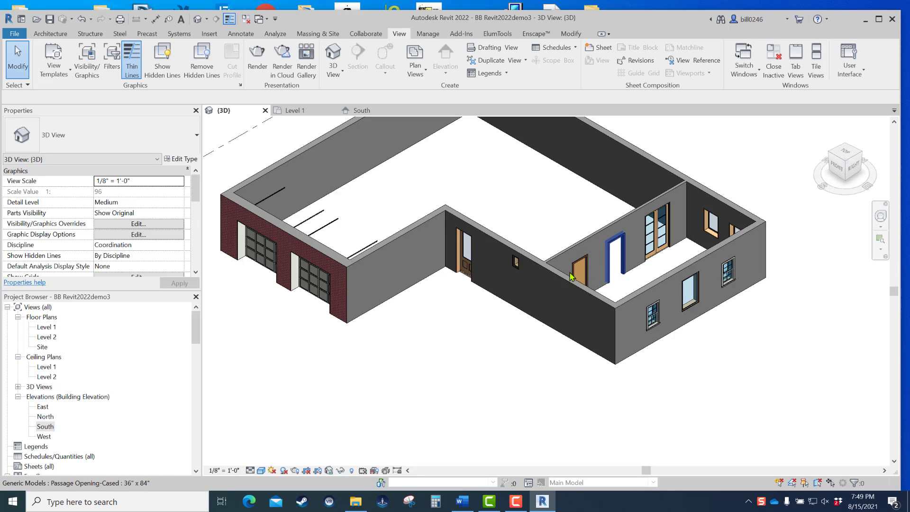
pyautogui.moveTo(465, 350); pyautogui.dragTo(544, 323, button='middle')
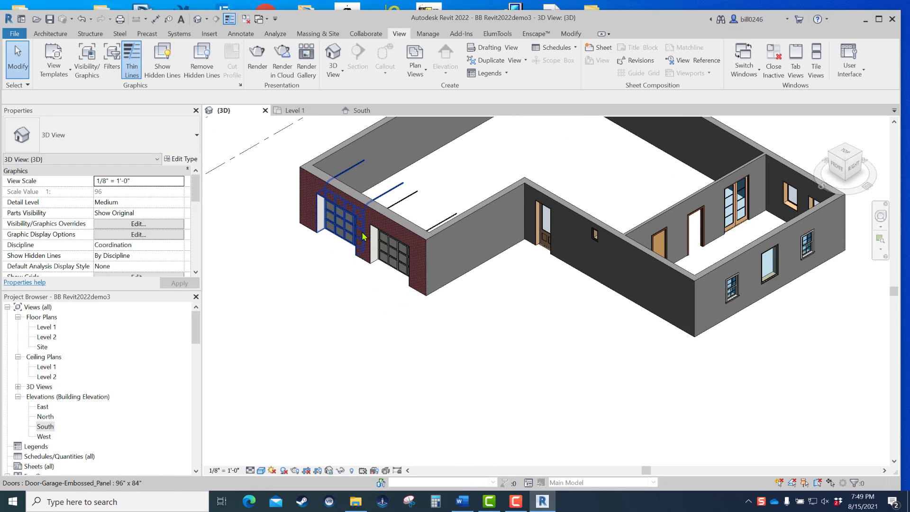
pyautogui.moveTo(638, 366); pyautogui.dragTo(593, 419, button='middle')
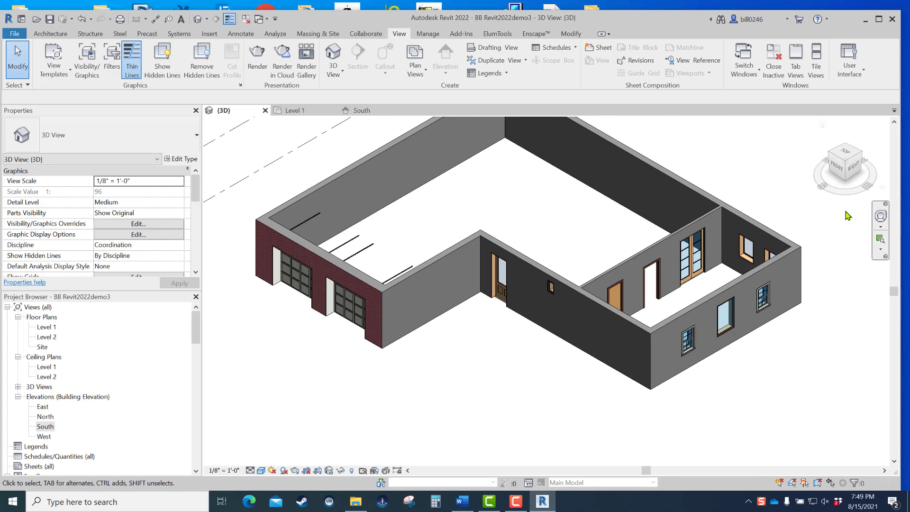
pyautogui.scroll(-5, 802, 266)
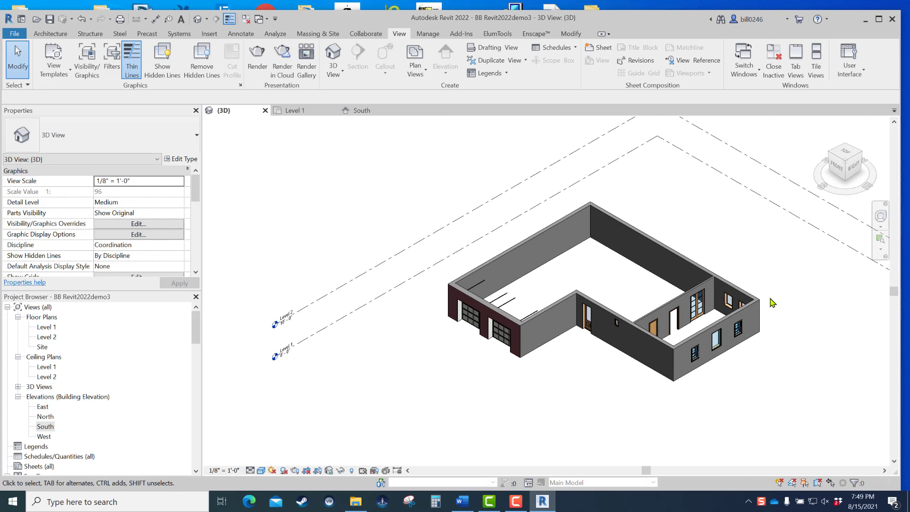